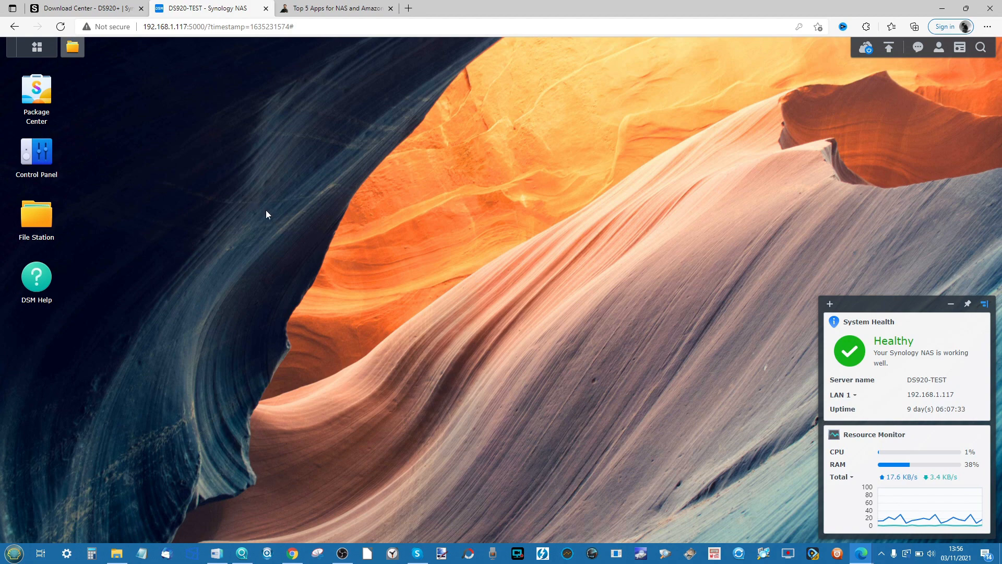
Step: Create a shared folder named Plex on Volume 1 from File Station, keeping the default recycle bin and advanced settings
click(78, 51)
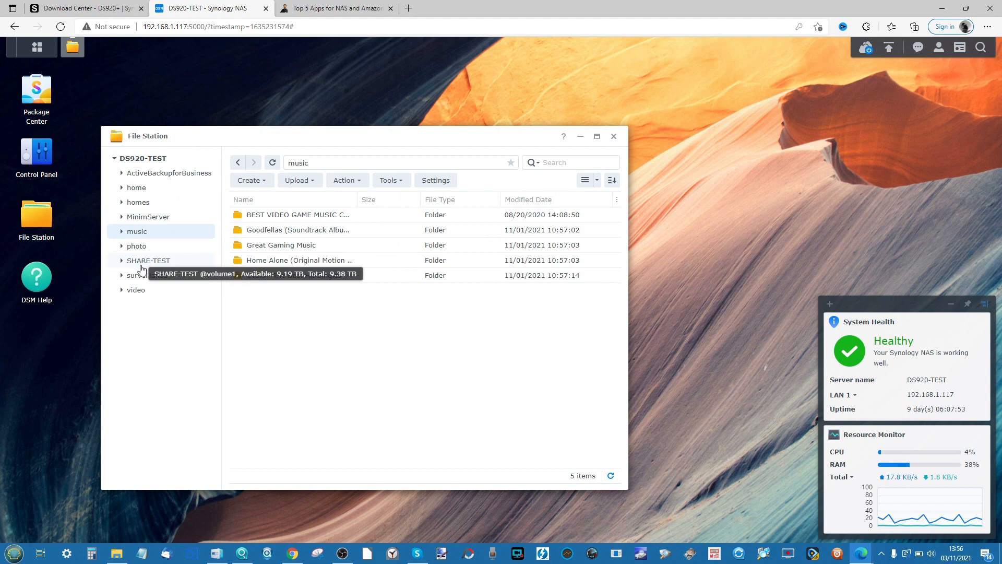
click(266, 183)
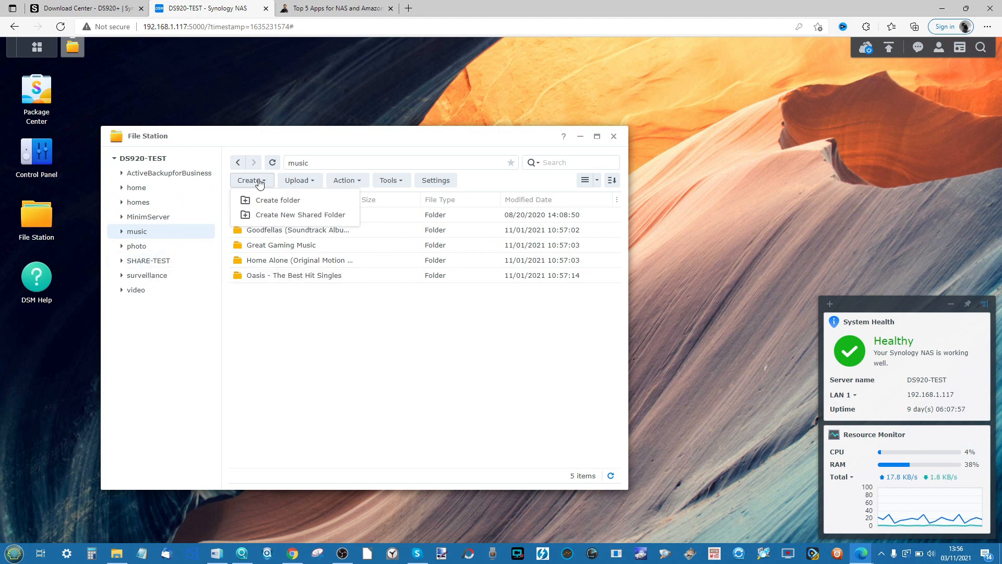
click(275, 217)
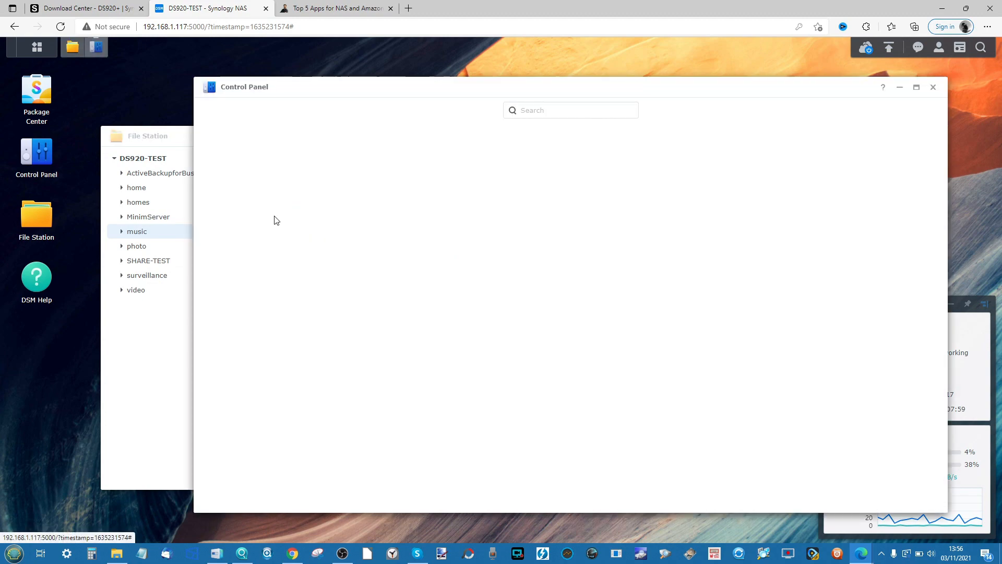
click(507, 208)
text(Plex)
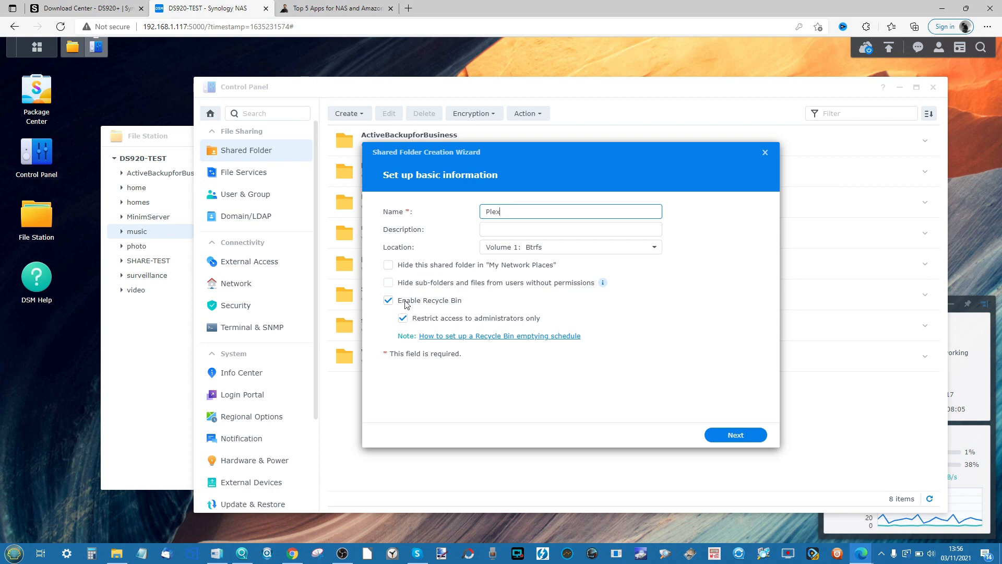
click(724, 435)
click(724, 436)
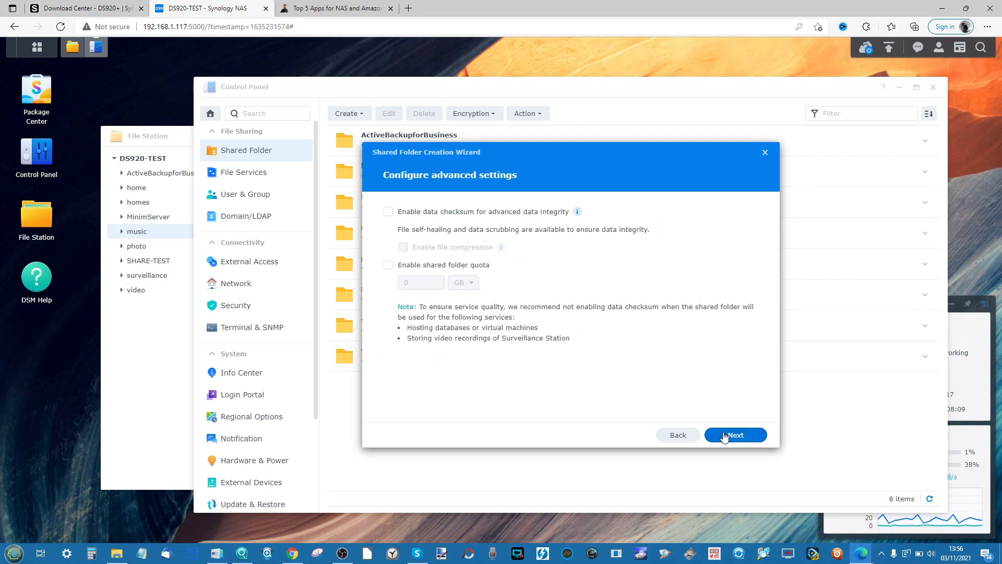
click(724, 436)
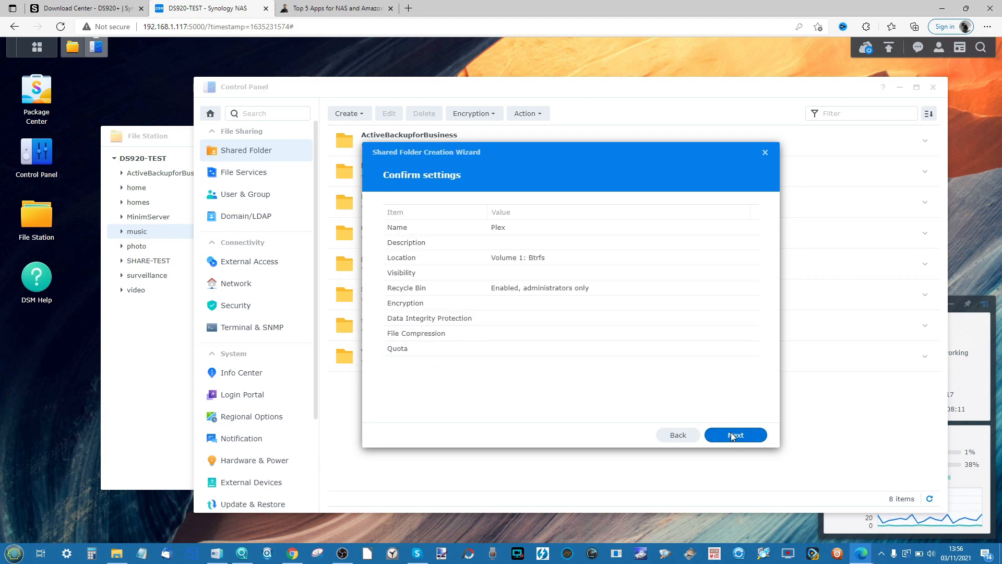
click(733, 436)
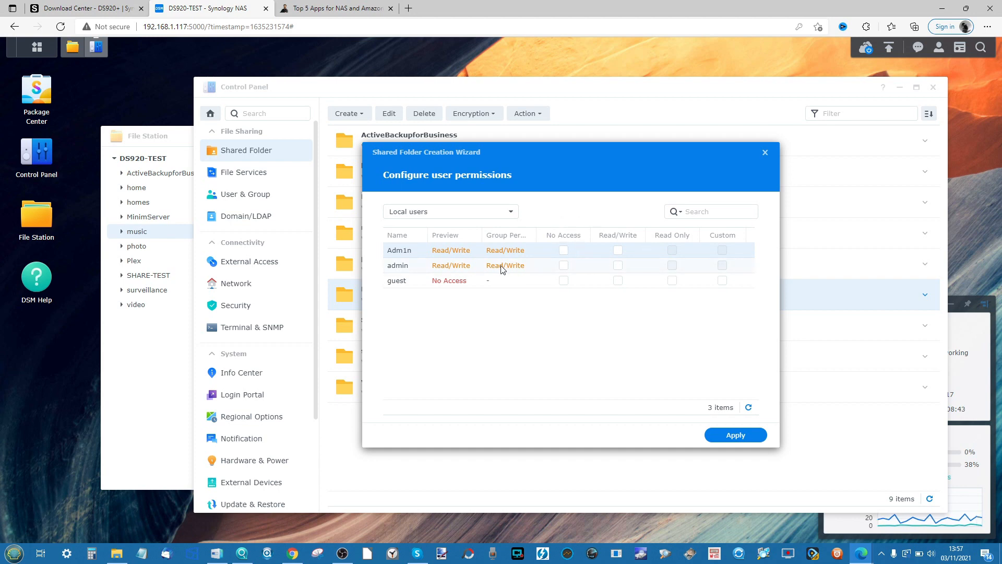
Step: Grant the Adm1n and admin users Read/Write permission on the Plex shared folder and apply it
click(617, 250)
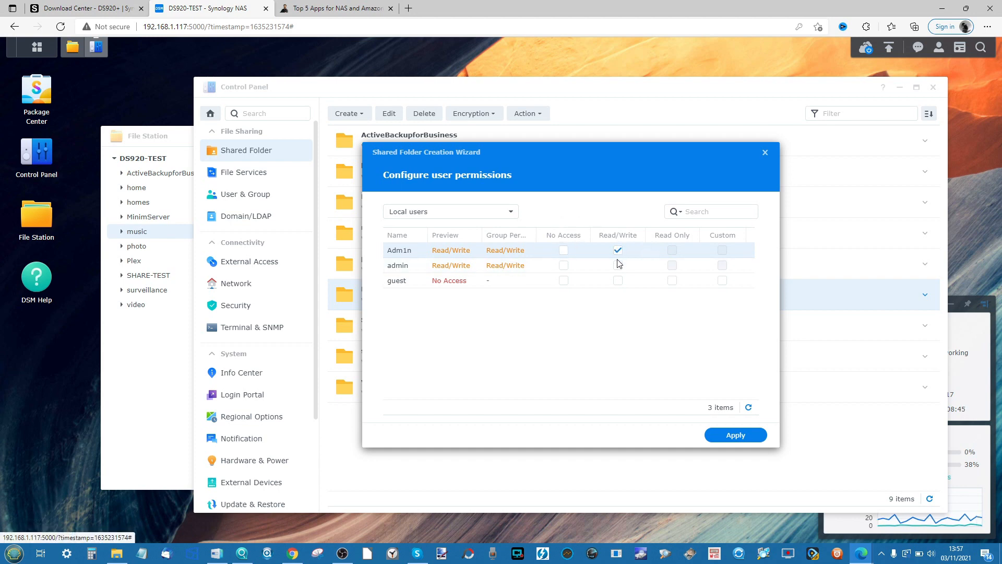
click(618, 264)
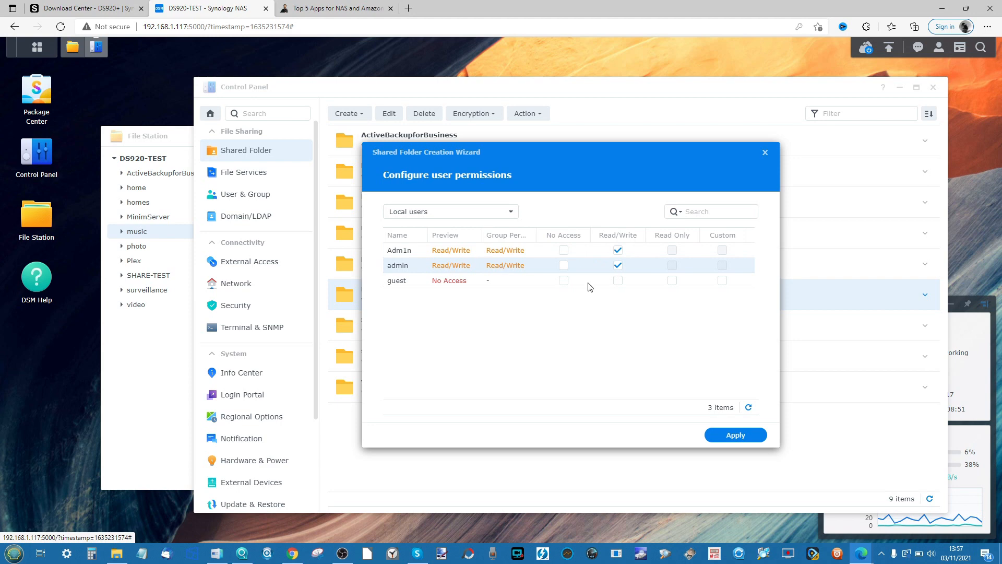
click(742, 436)
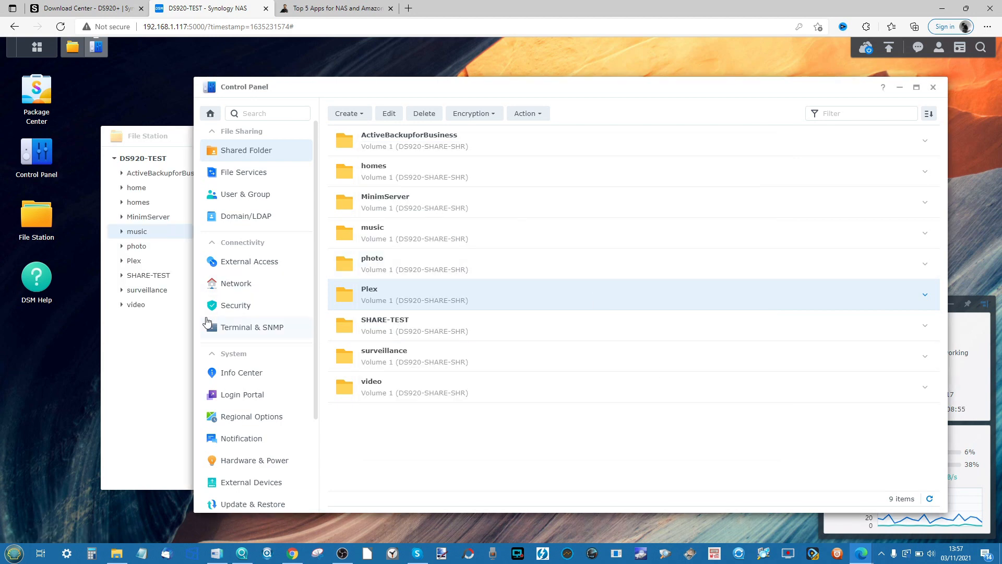
Step: View the contents of the SHARE-TEST shared folder and close File Station
click(148, 275)
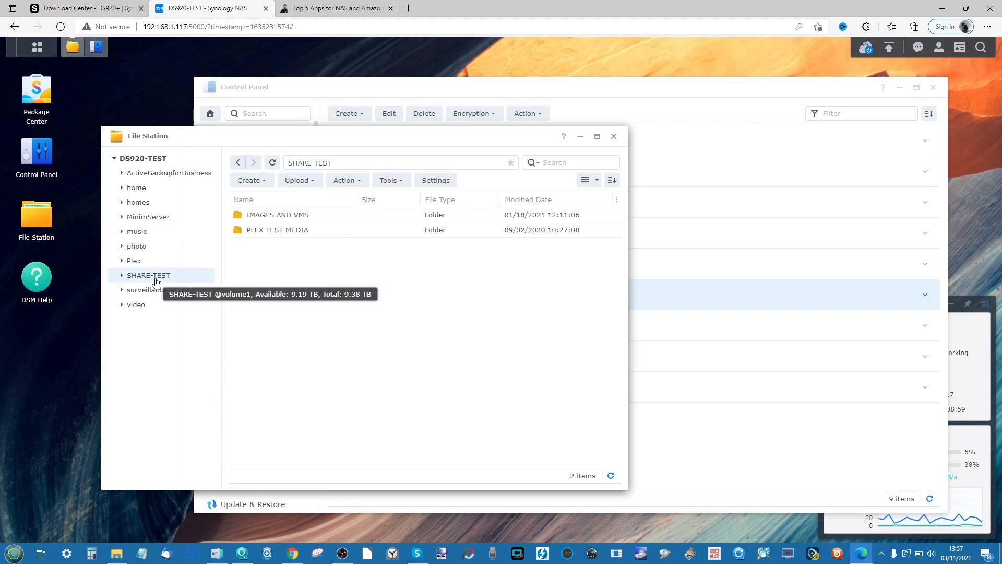
click(614, 137)
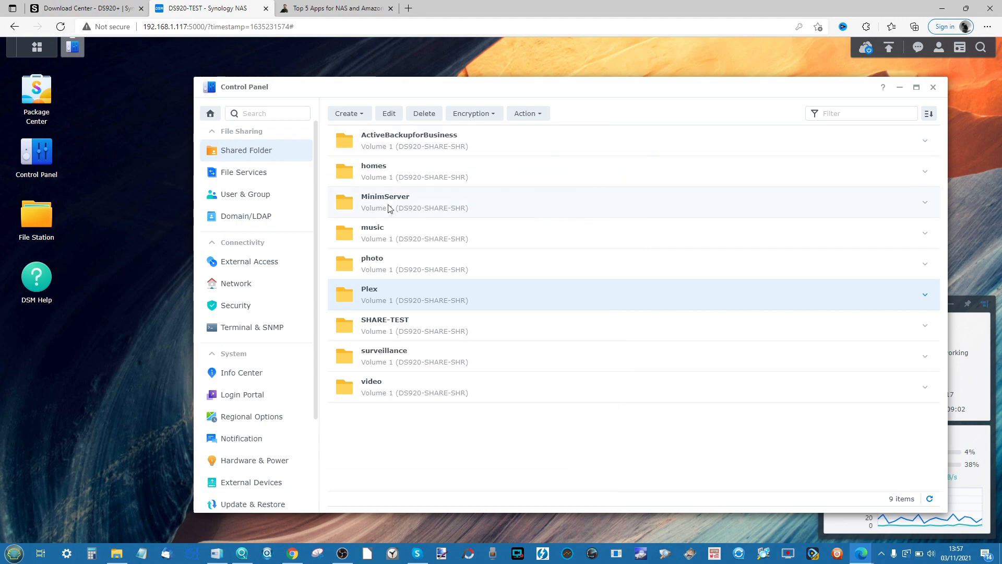
Step: Open the Adm1n account for editing in the Control Panel's User & Group settings and examine its application permissions
click(34, 48)
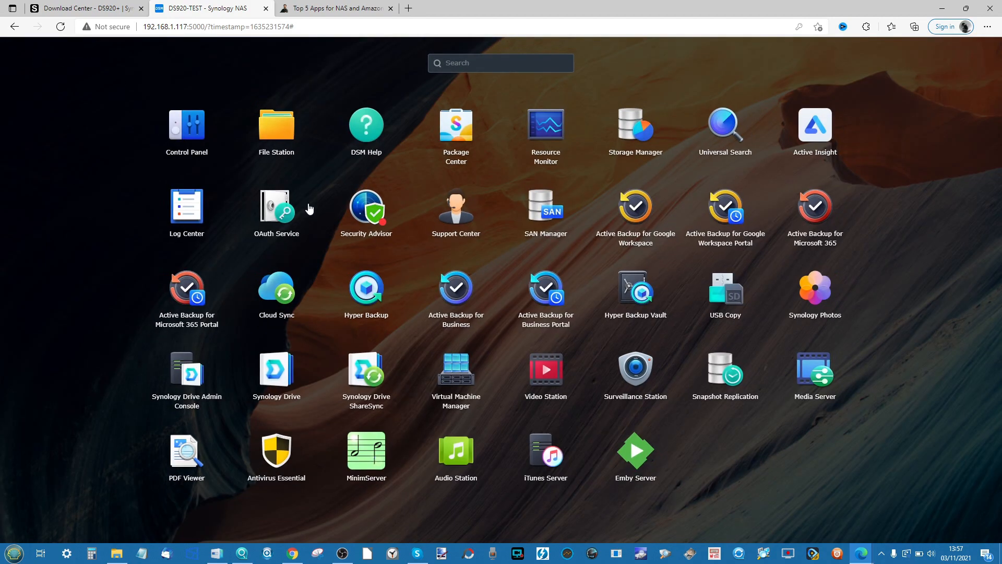
click(207, 145)
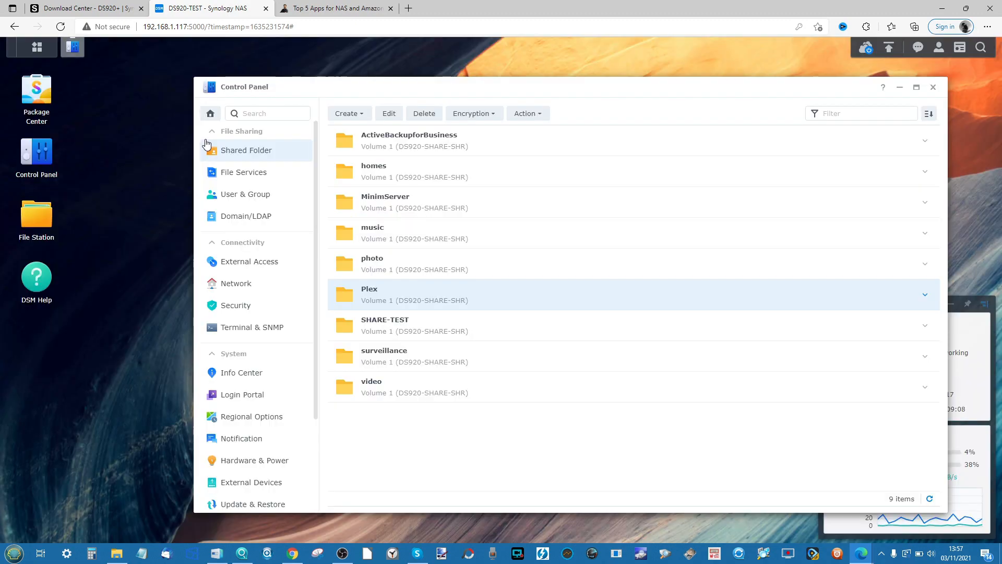
click(242, 196)
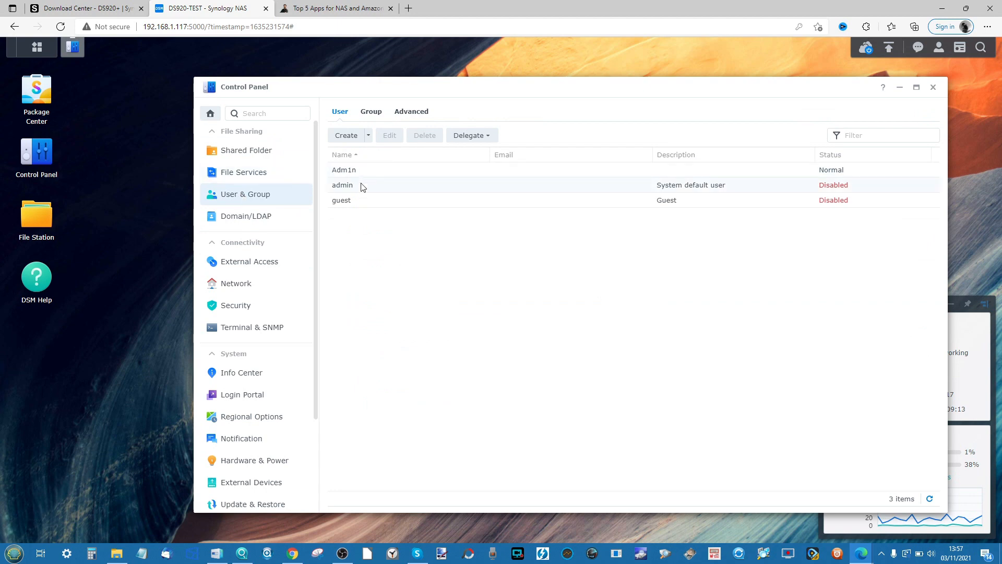
click(370, 186)
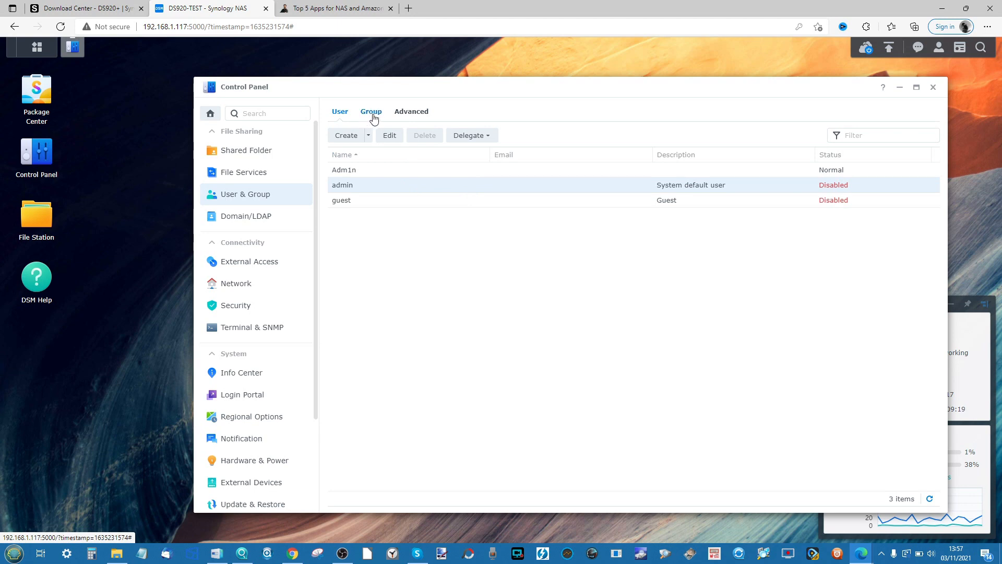
click(366, 171)
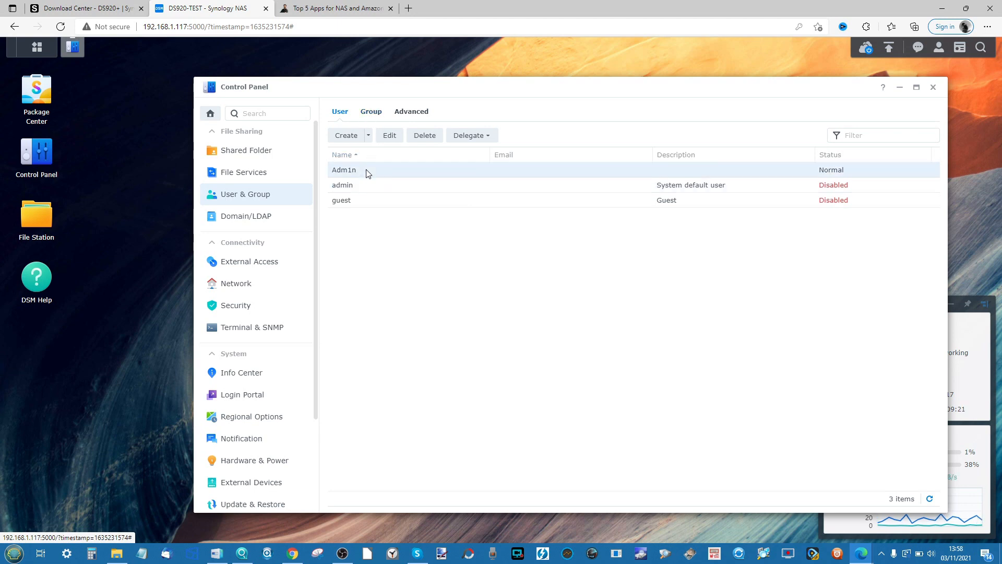
click(393, 138)
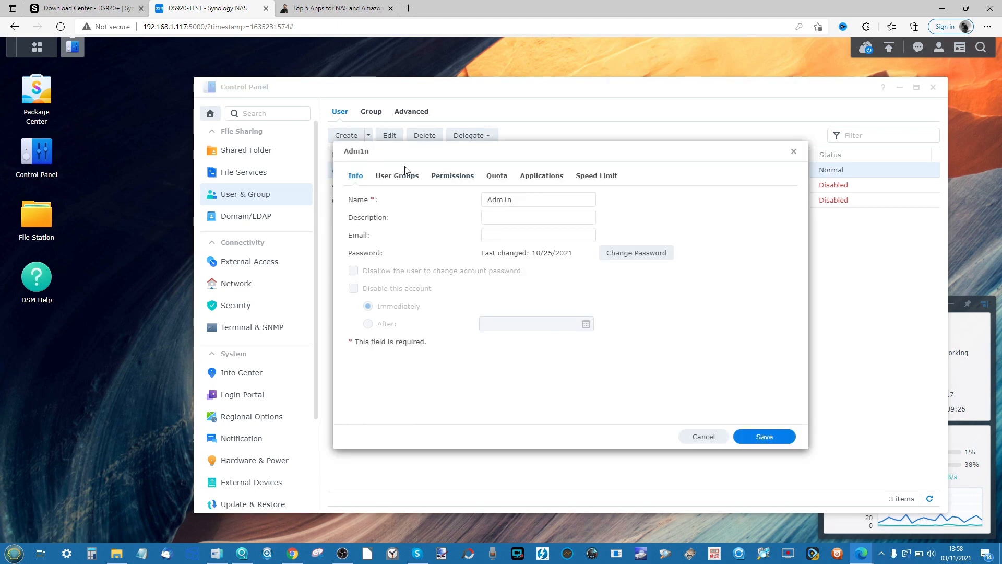
click(542, 177)
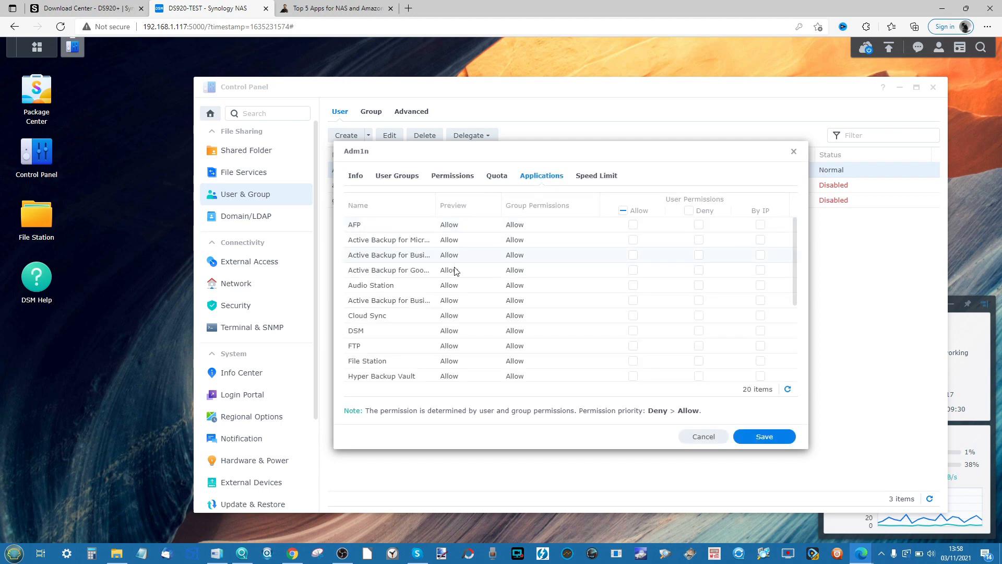
scroll(450, 280, down, 5)
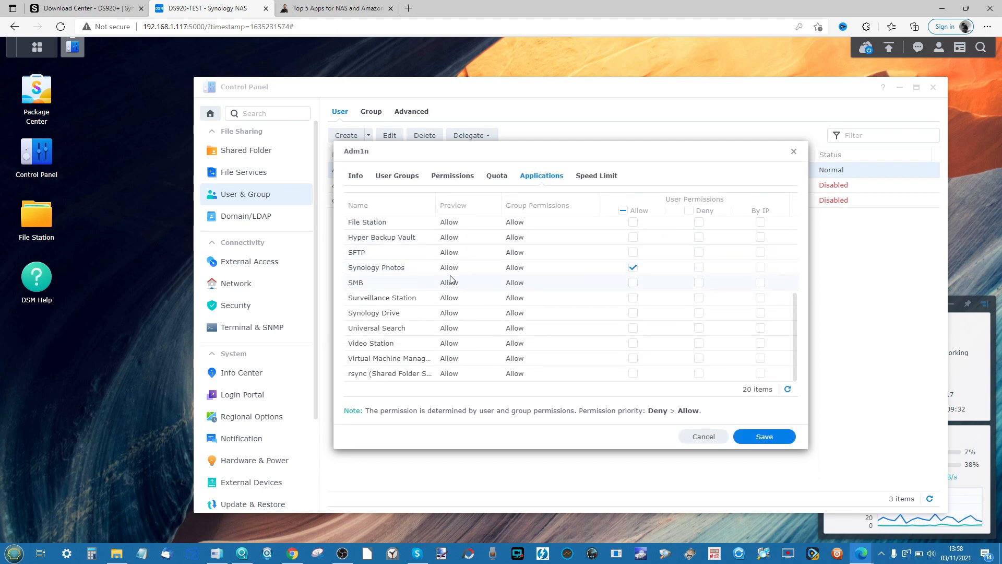
scroll(452, 280, up, 5)
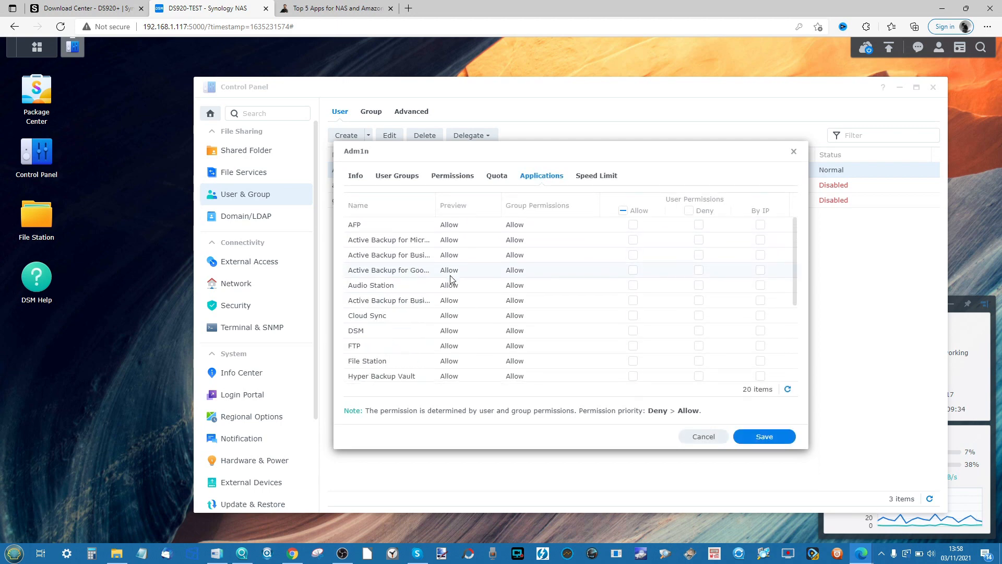
Step: Review the Adm1n account's info, user groups, folder permissions and speed limits, and close its settings without saving
click(357, 178)
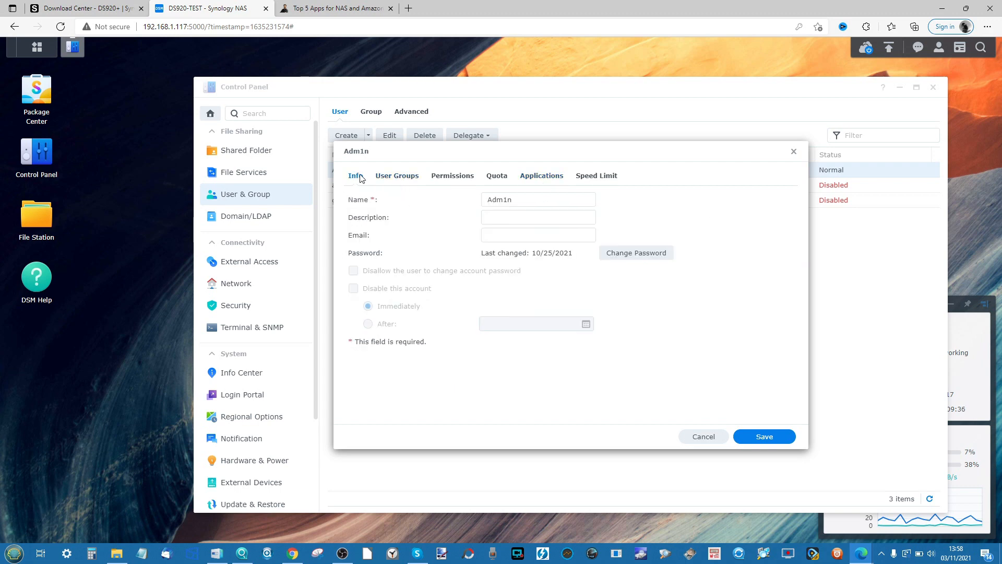
click(403, 178)
click(454, 180)
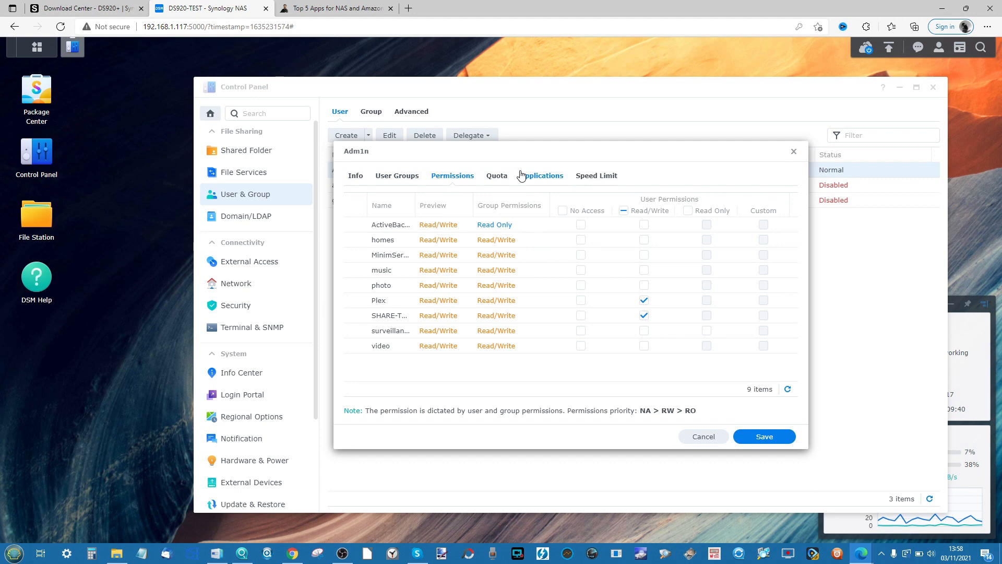
click(520, 175)
click(580, 177)
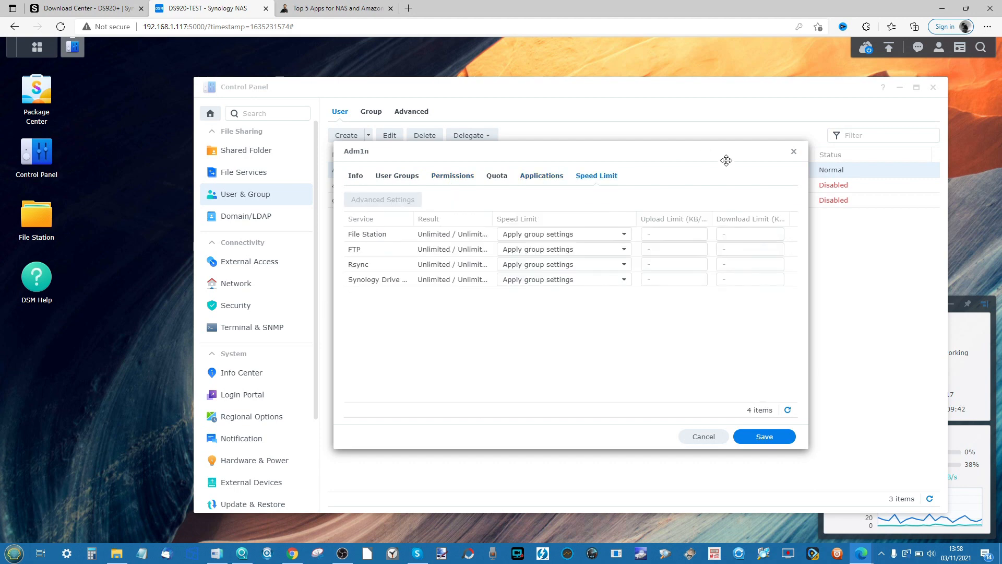
click(793, 151)
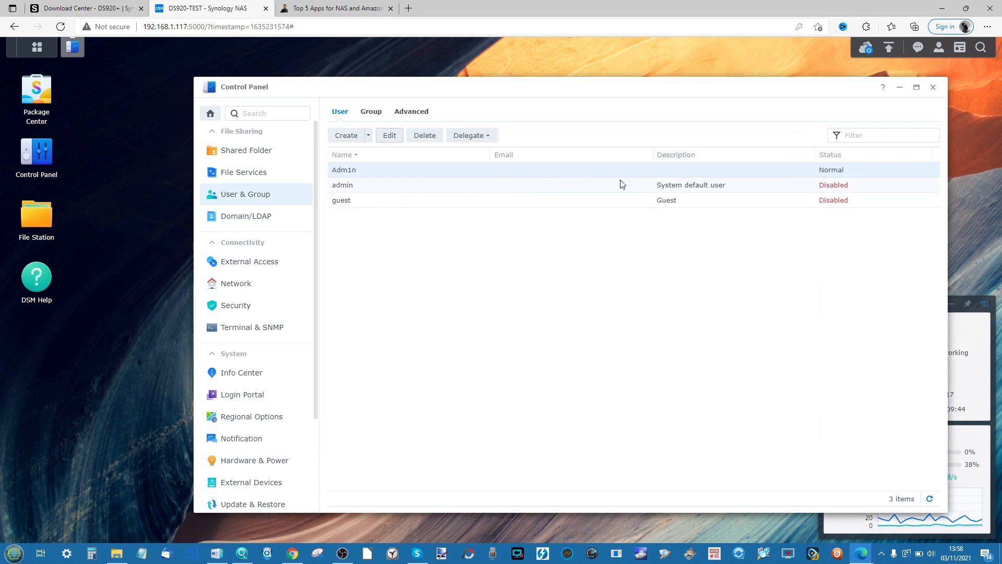
Step: Look through the Group and Advanced settings, return to the user list and minimize Control Panel
click(371, 112)
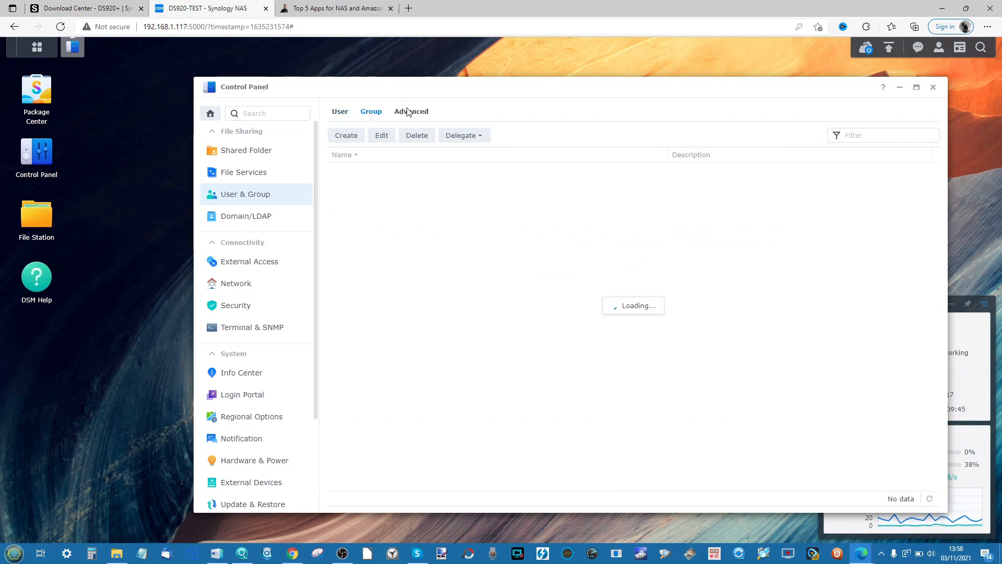
click(410, 112)
click(341, 115)
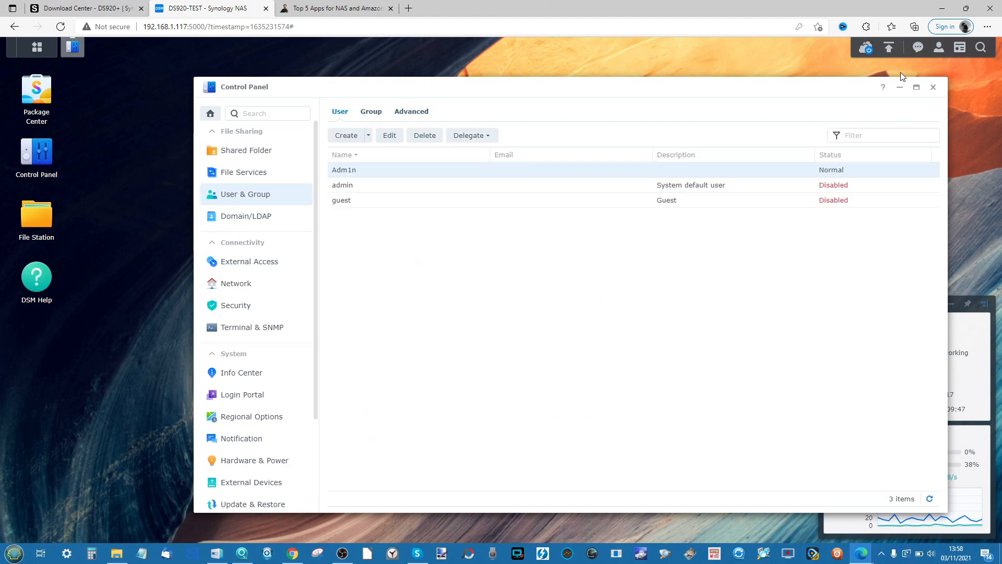
click(897, 89)
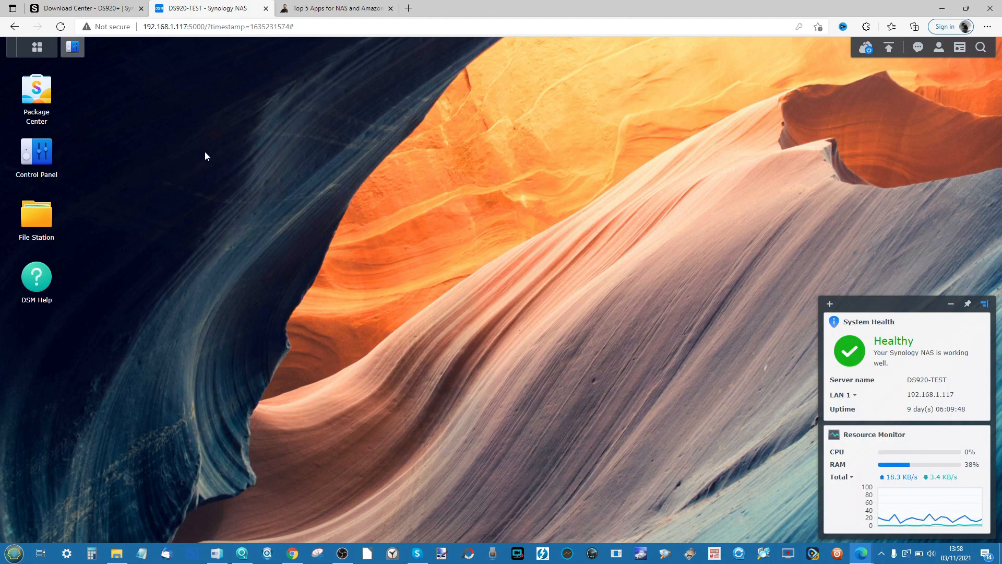
Step: Find Plex Media Server among the beta packages in Package Center and start its installation
click(35, 96)
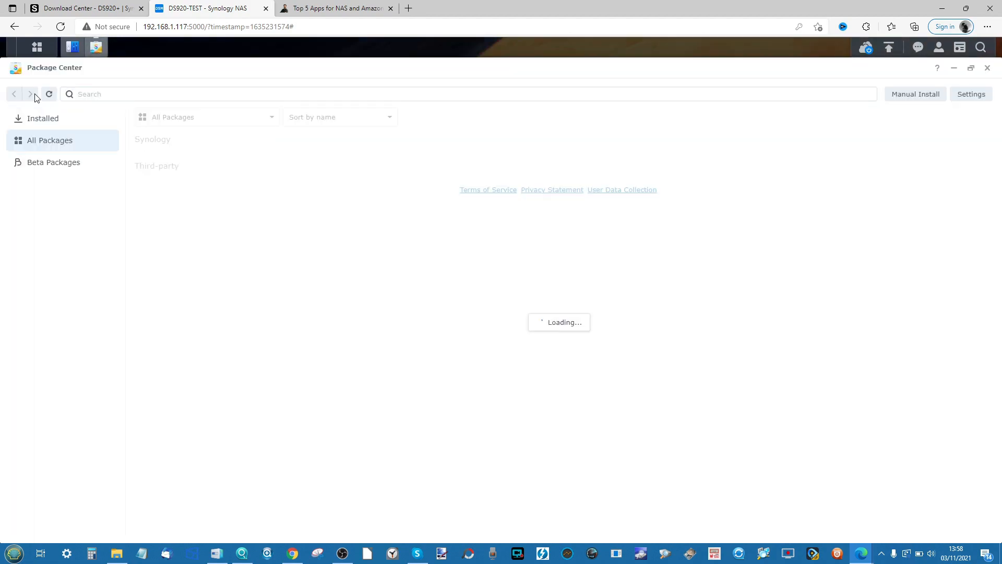
click(53, 166)
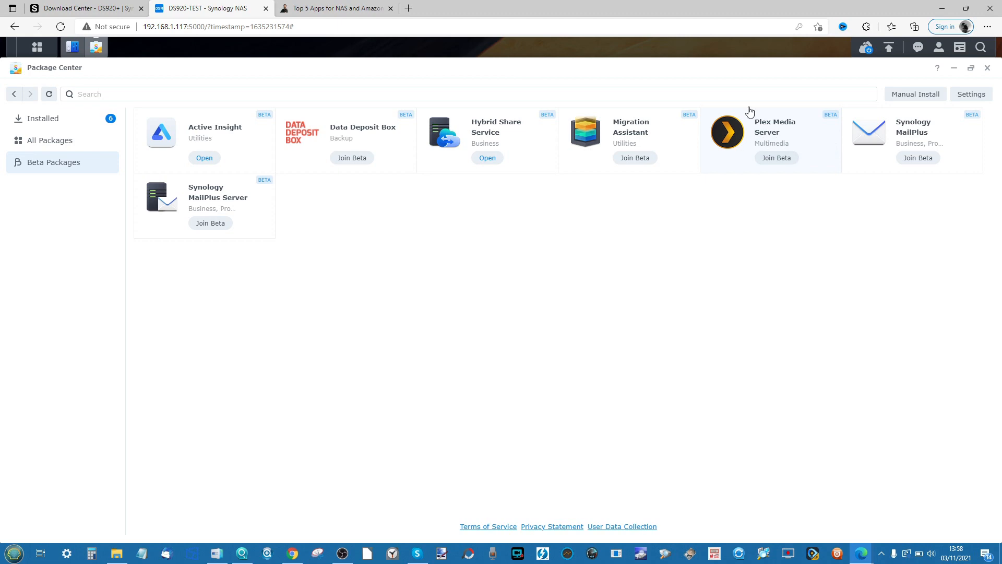
click(73, 142)
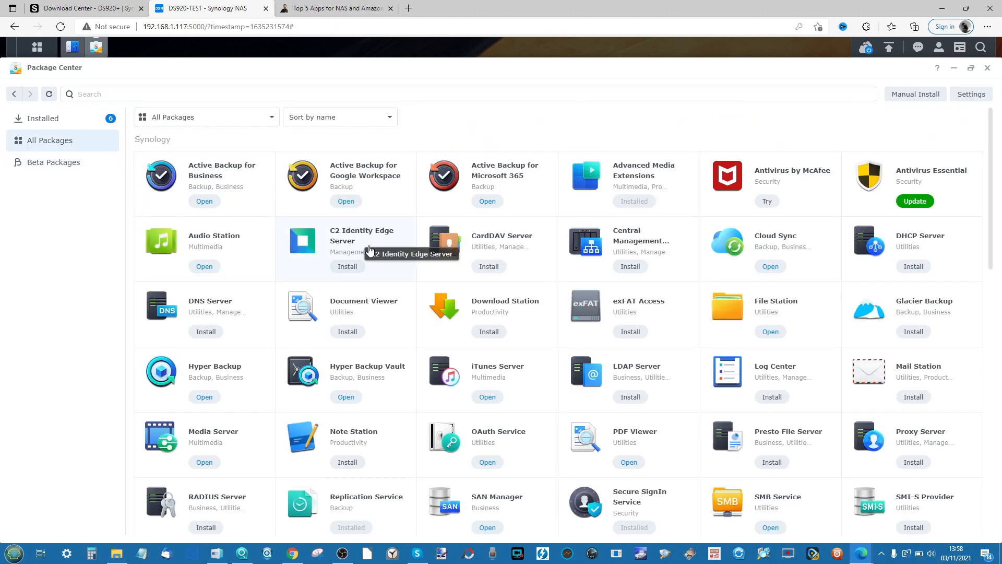
click(67, 163)
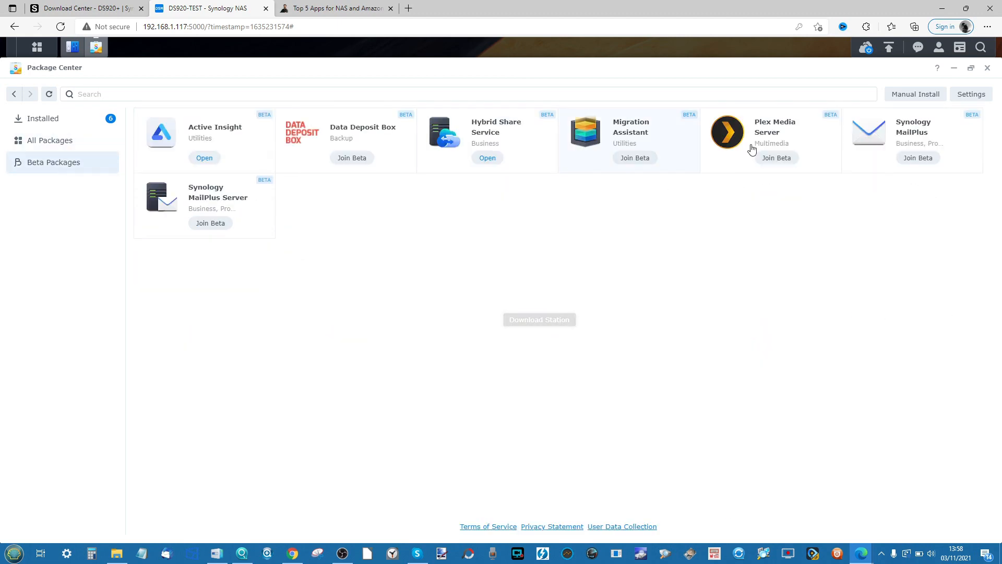
click(769, 158)
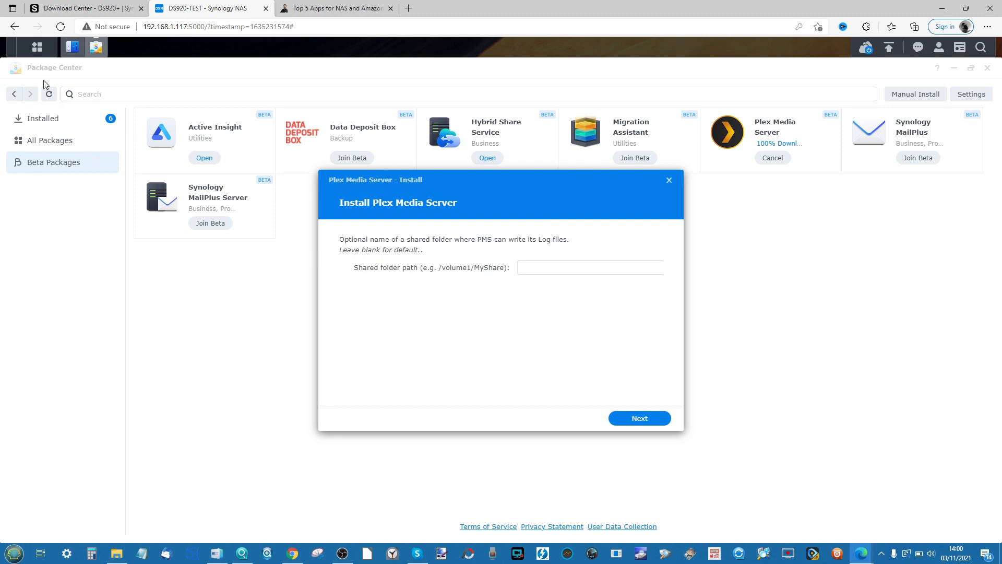
Step: Open File Station and minimize it, then continue the Plex Media Server installation with the log folder path left blank
click(37, 47)
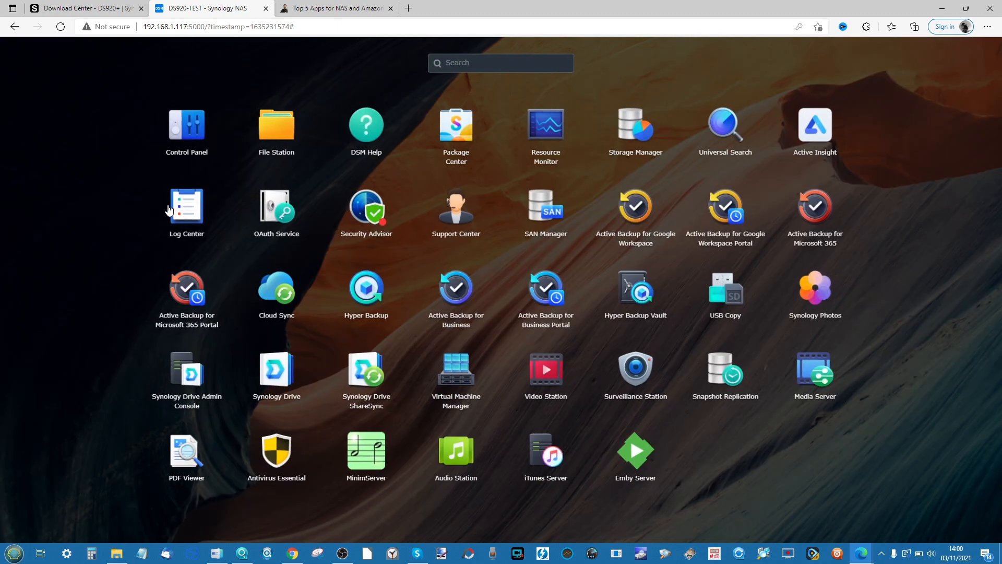
click(271, 131)
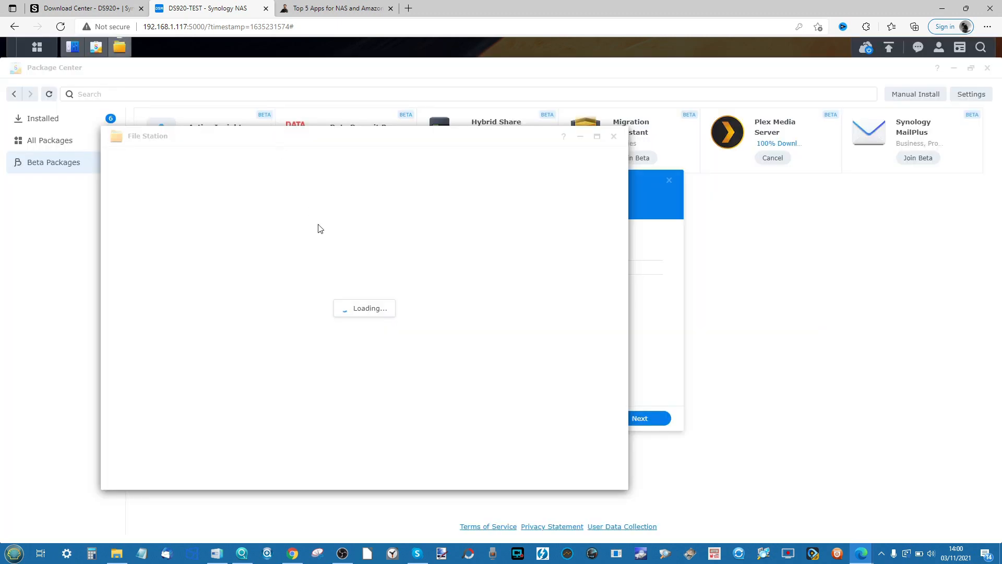
click(581, 138)
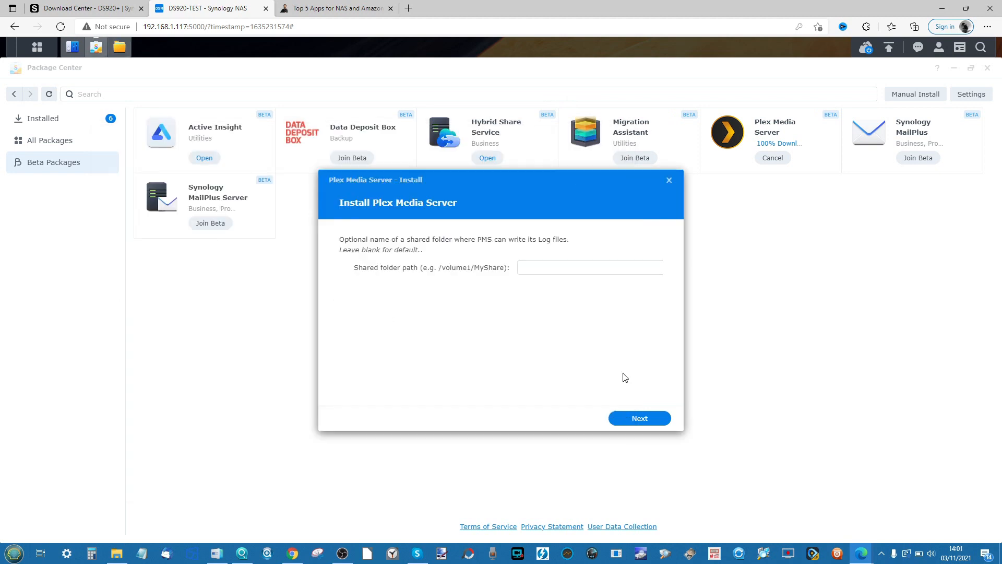
click(635, 418)
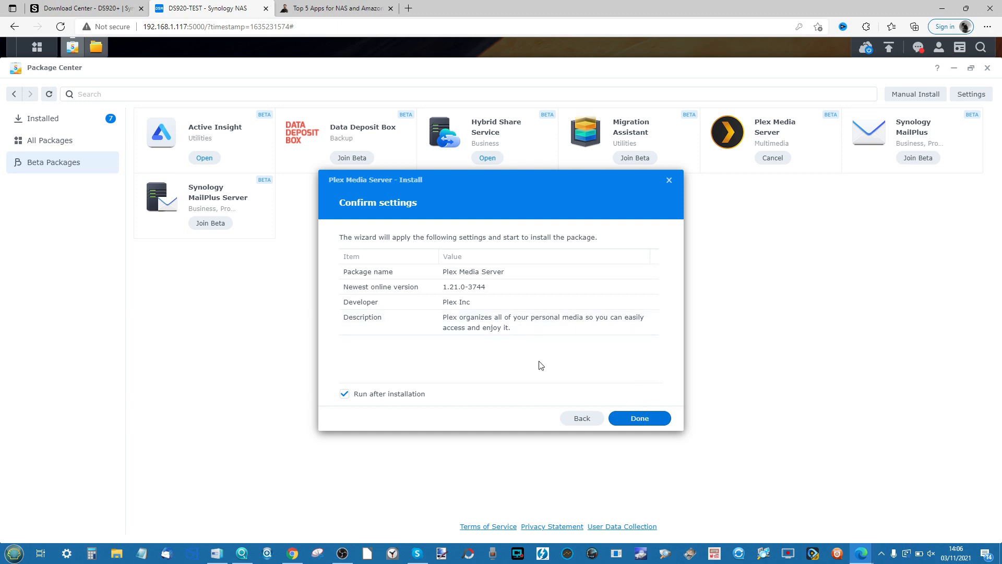
Step: Open the Plex shared folder for editing in Control Panel's Shared Folder settings
click(36, 47)
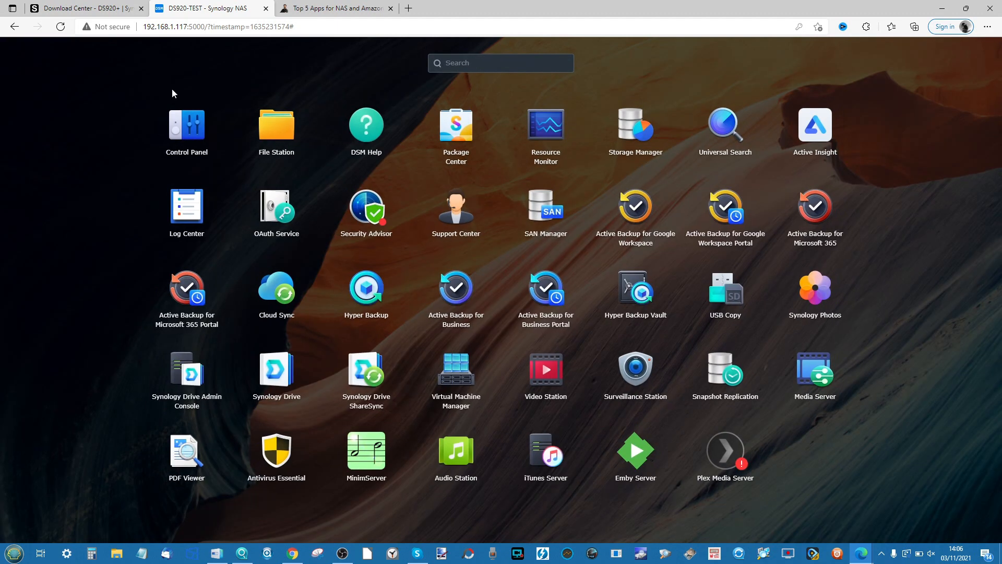
click(202, 140)
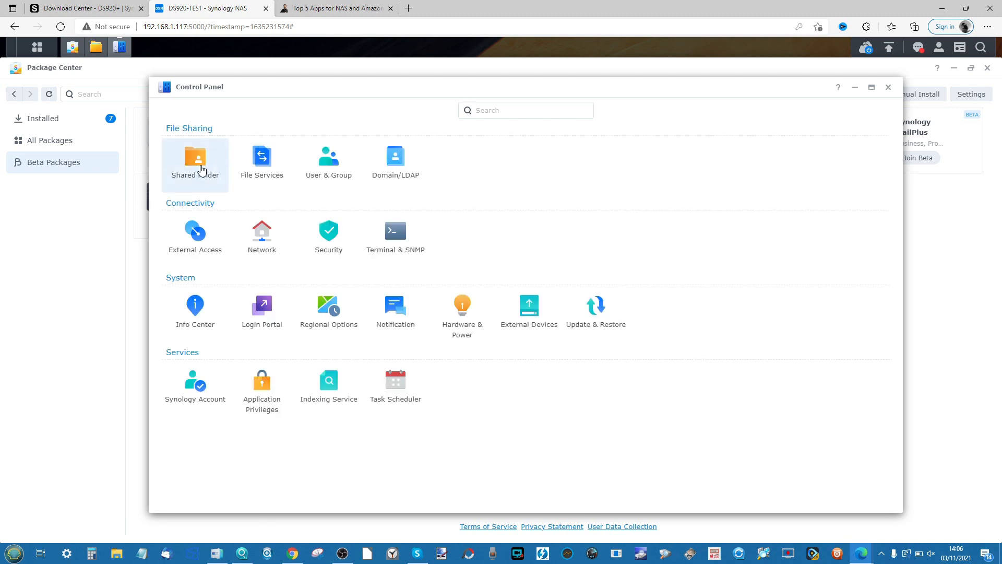
click(201, 169)
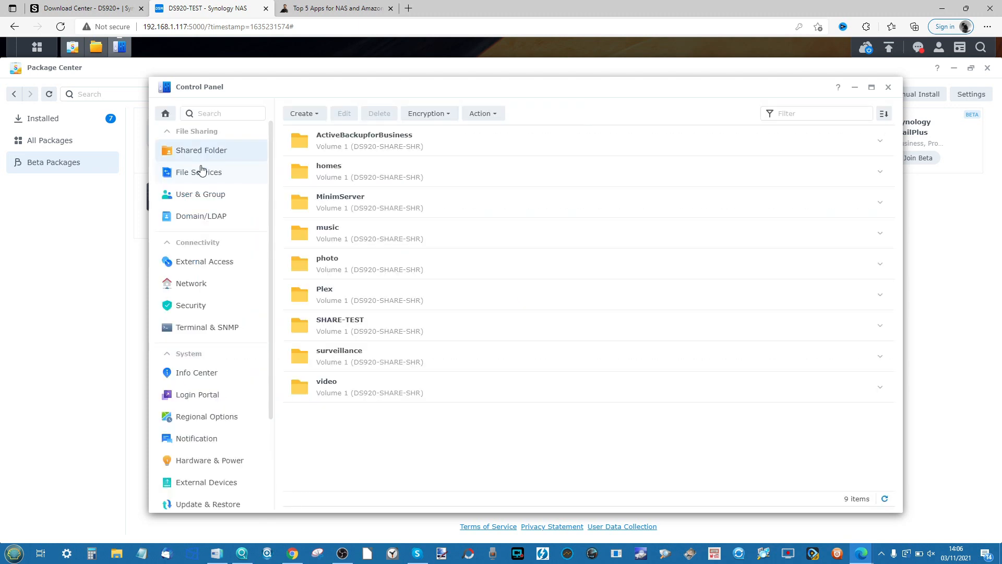
click(360, 301)
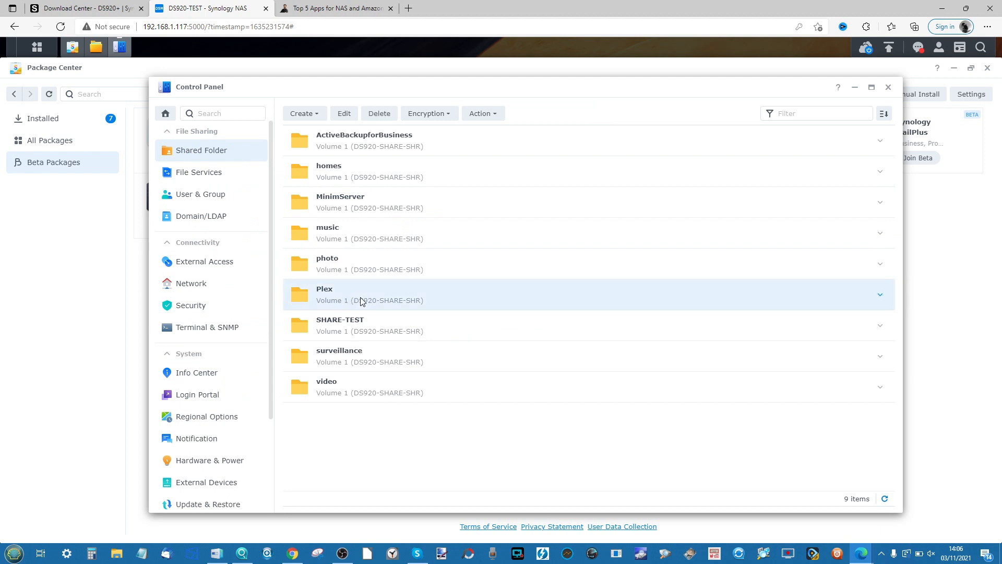
click(344, 114)
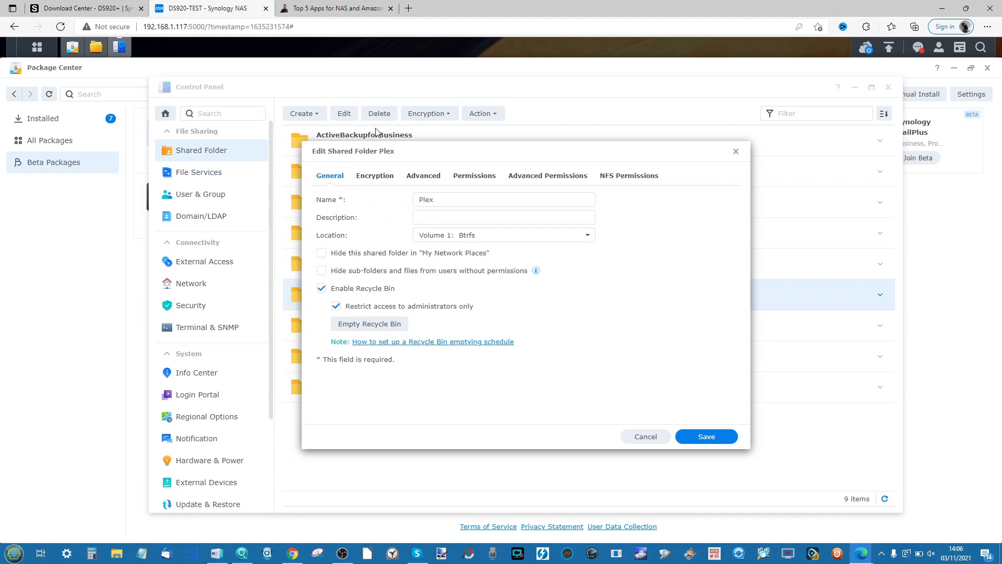
Step: Show the System internal user permissions of the Plex shared folder and widen the Name column to read the full names
click(469, 178)
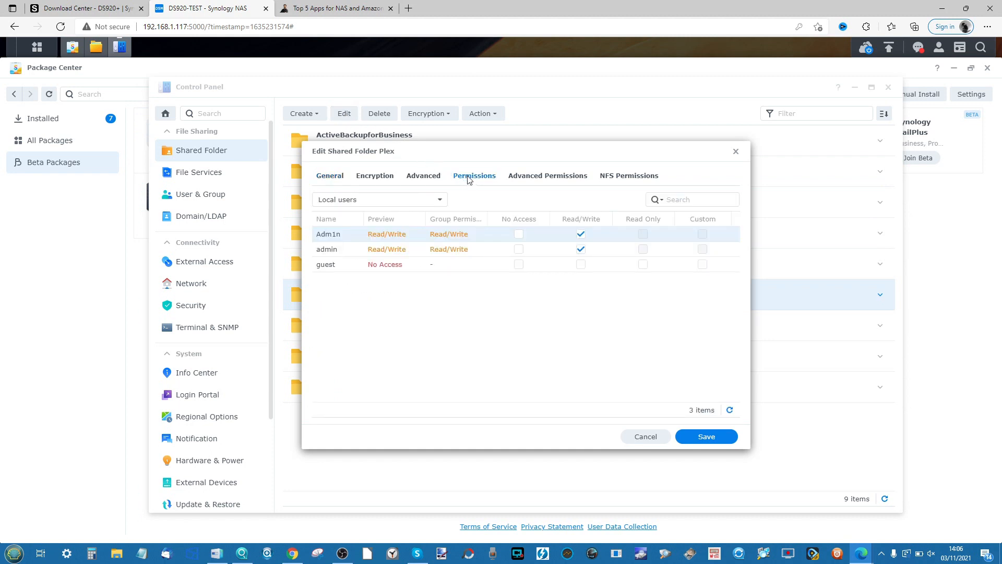
click(409, 205)
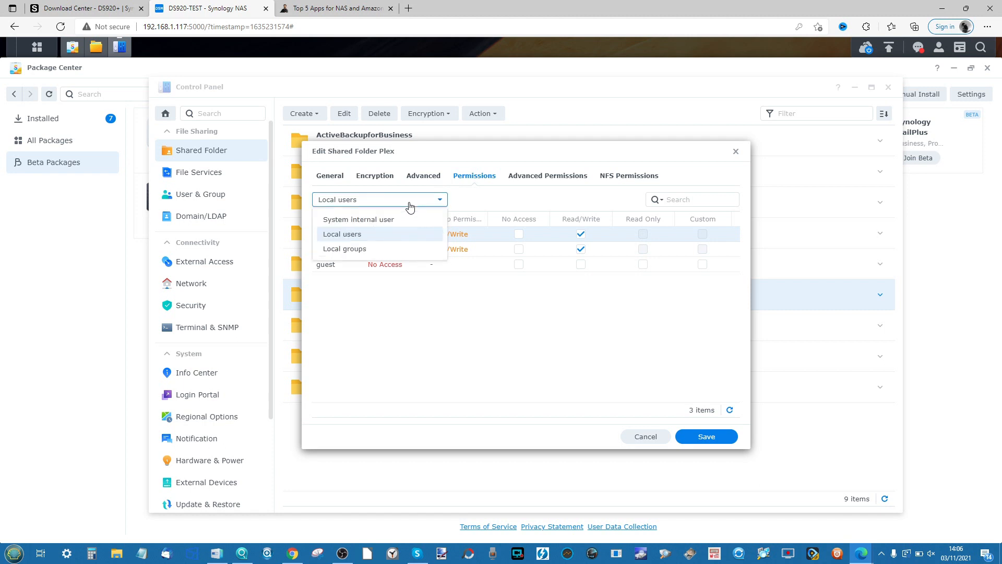
click(361, 221)
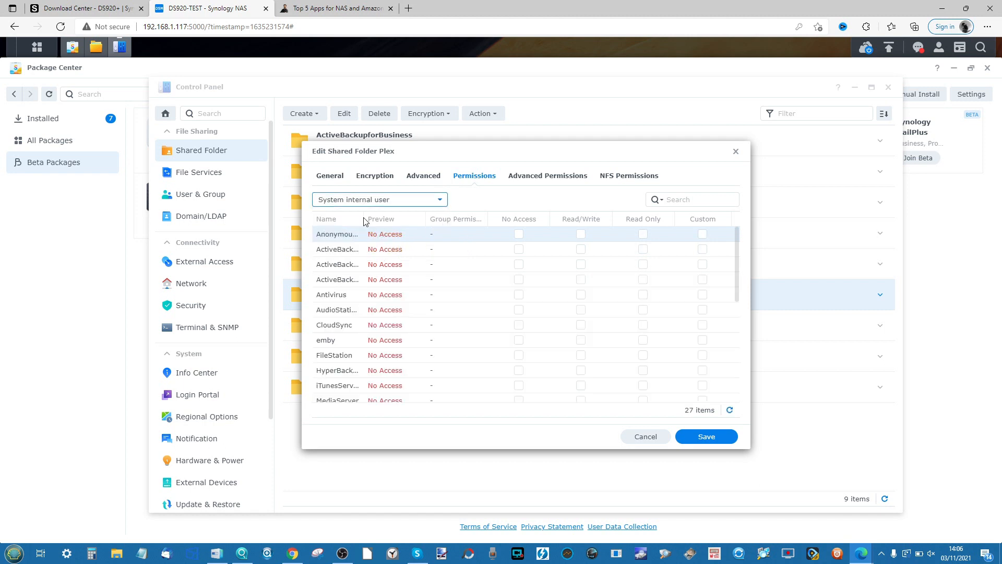
scroll(367, 267, down, 3)
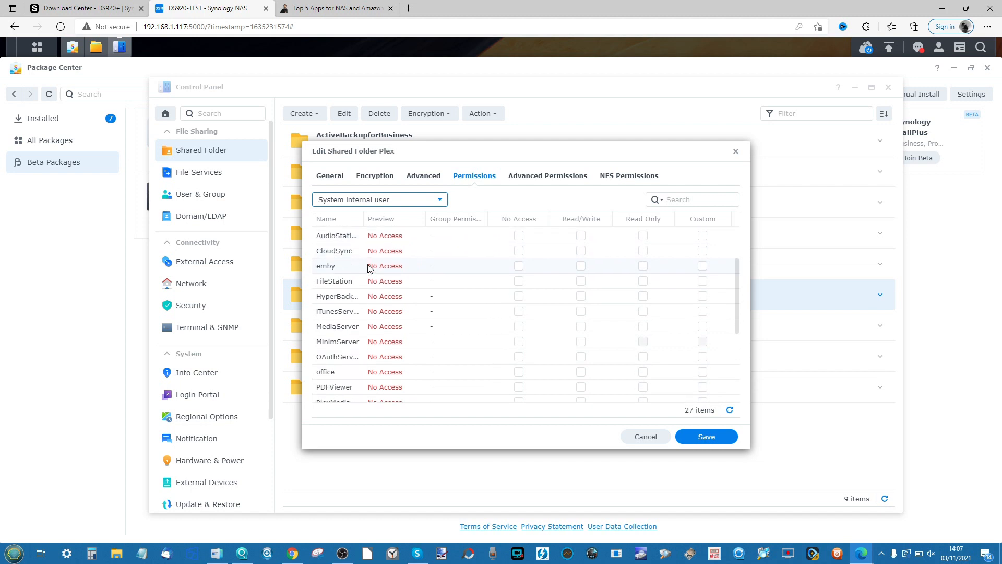
scroll(368, 267, down, 3)
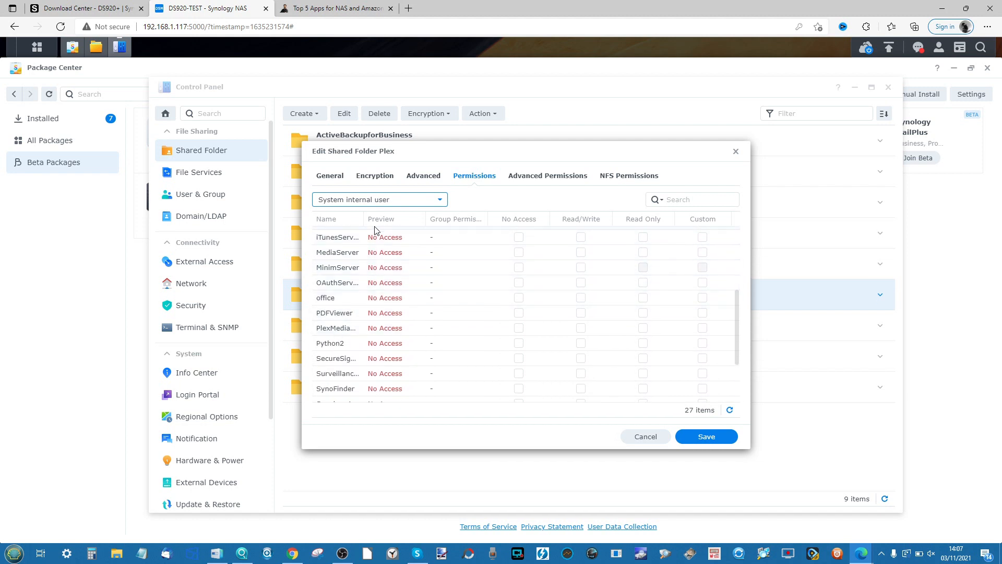
drag(364, 218, 392, 223)
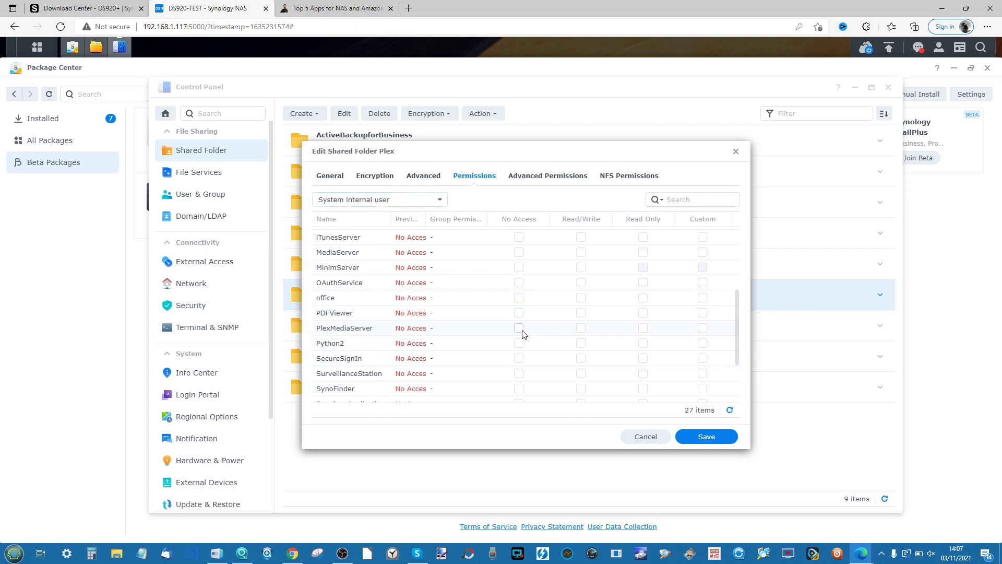
Step: Grant the PlexMediaServer user Read/Write permission on the Plex shared folder and save the change
click(583, 331)
click(581, 328)
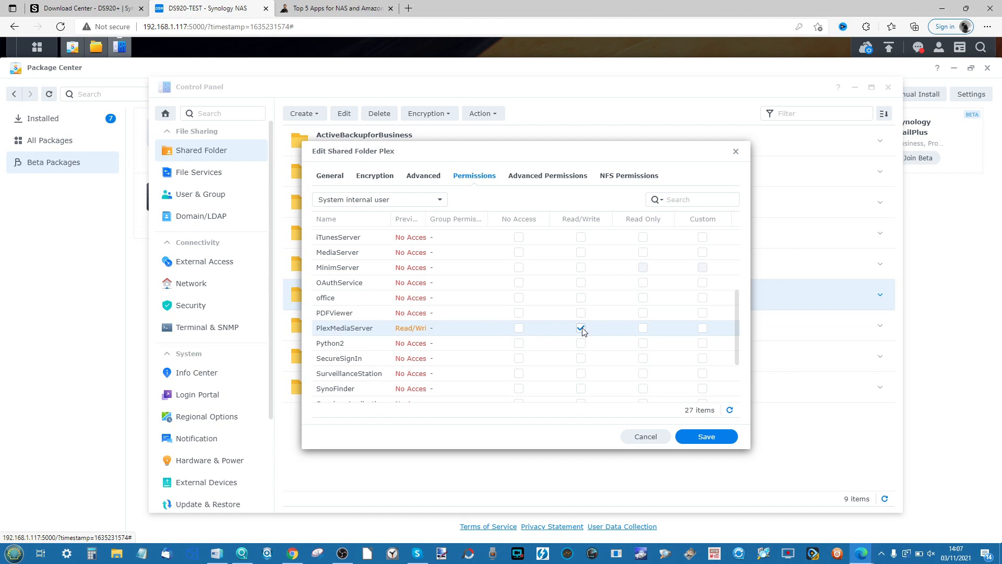
click(693, 442)
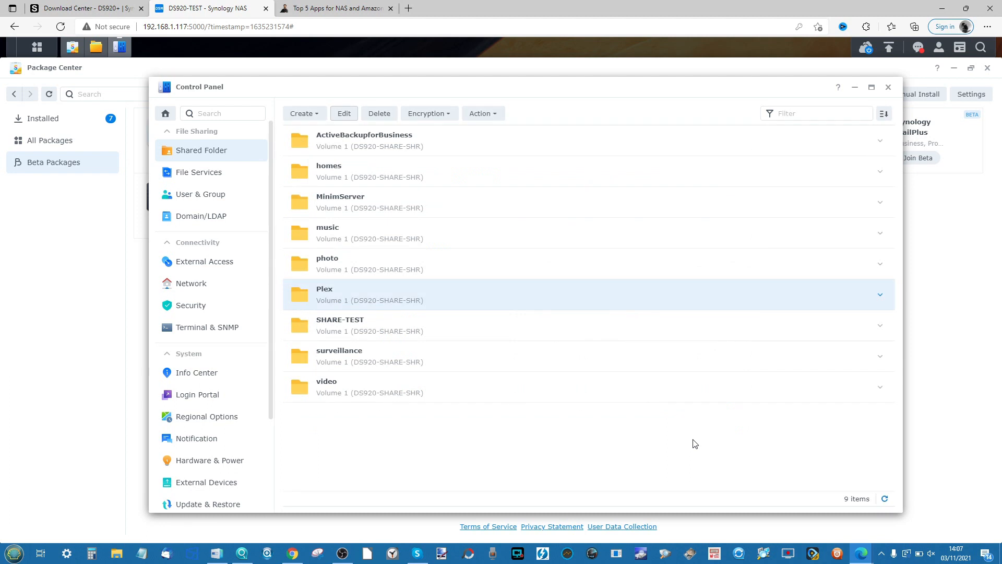
Step: Minimize Control Panel and confirm the Plex Media Server installation settings, keeping it set to run after installation
click(856, 89)
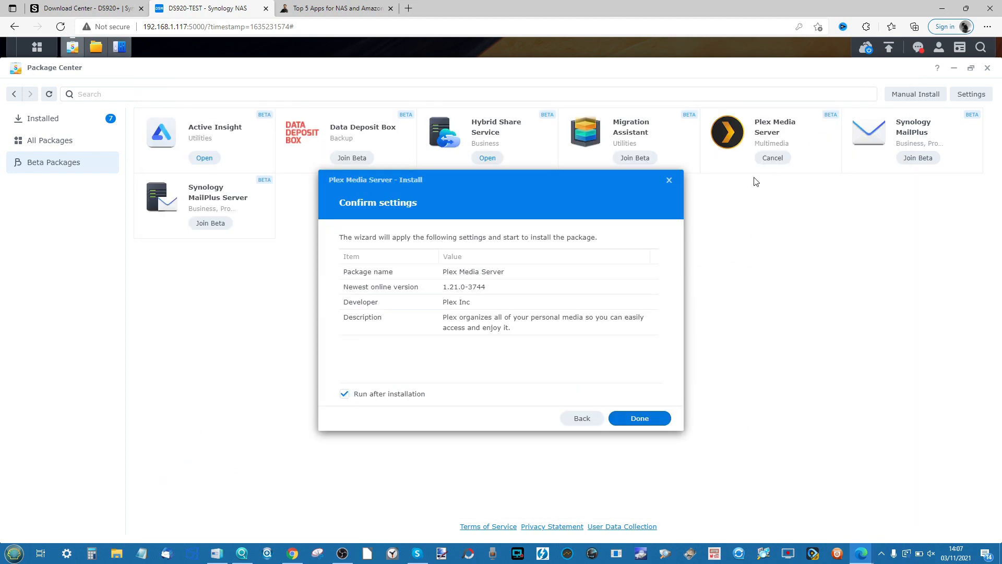
click(637, 418)
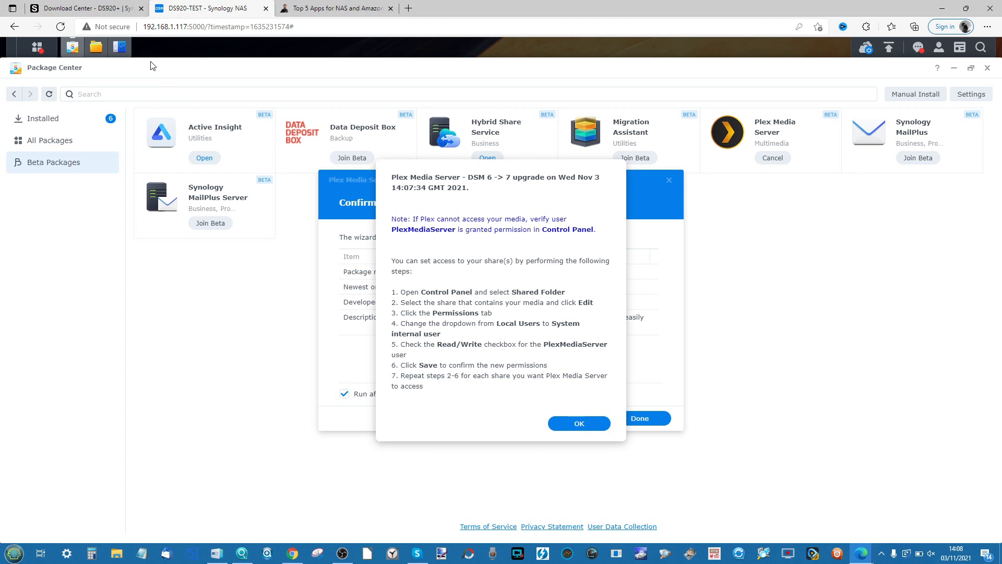
Step: Review the Plex shared folder's permissions for local and system internal users in Control Panel, and close them without saving
click(120, 48)
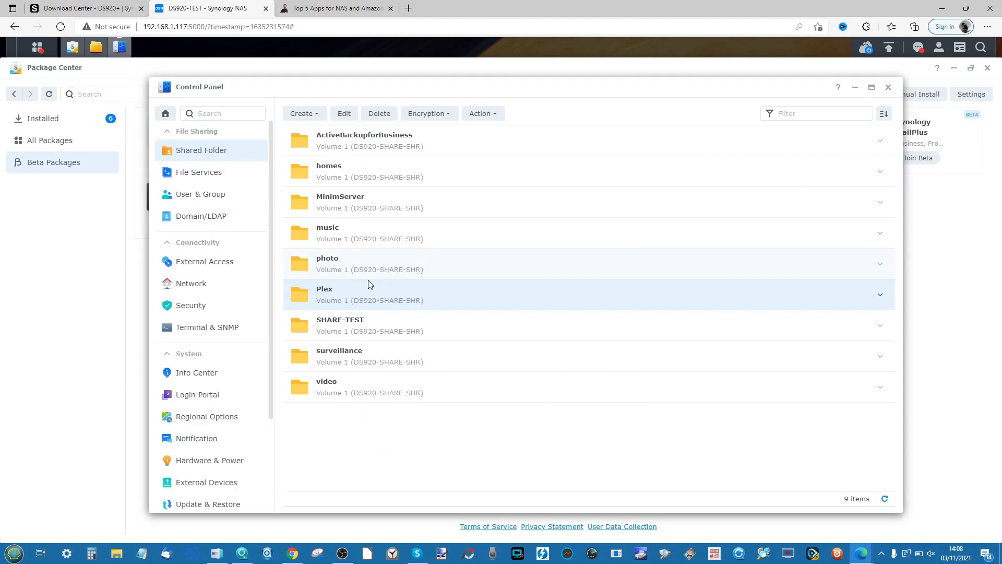
click(349, 114)
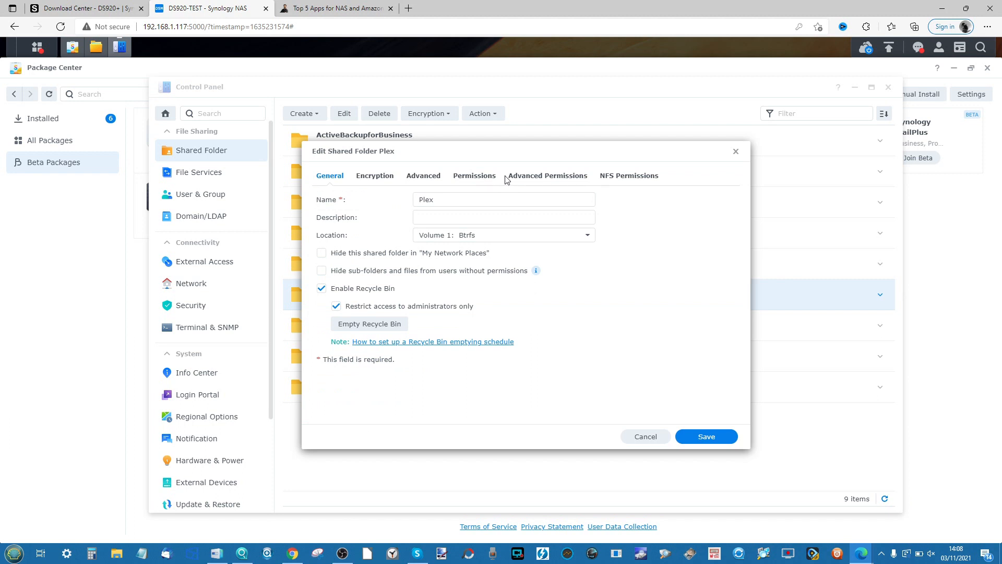
click(485, 178)
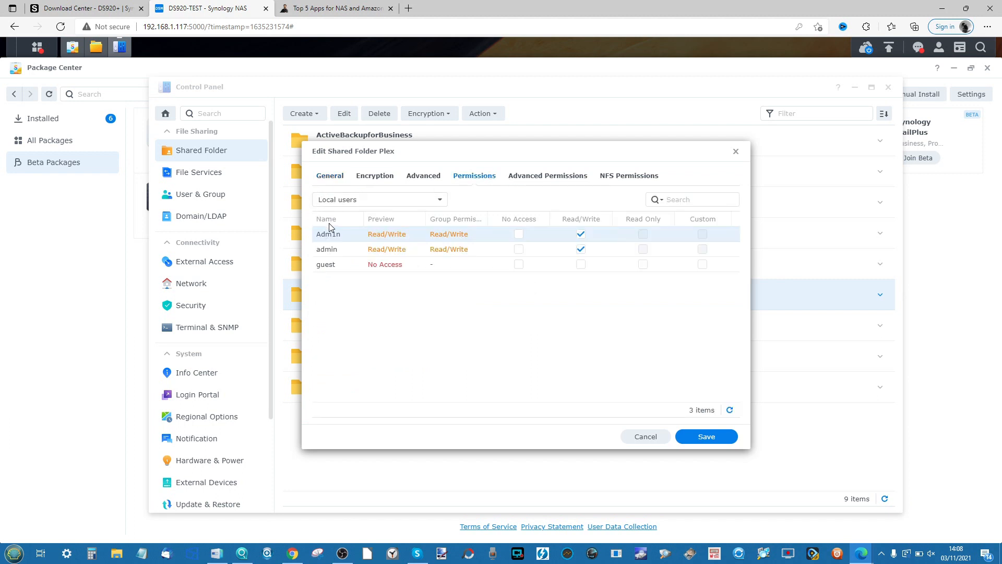
click(359, 201)
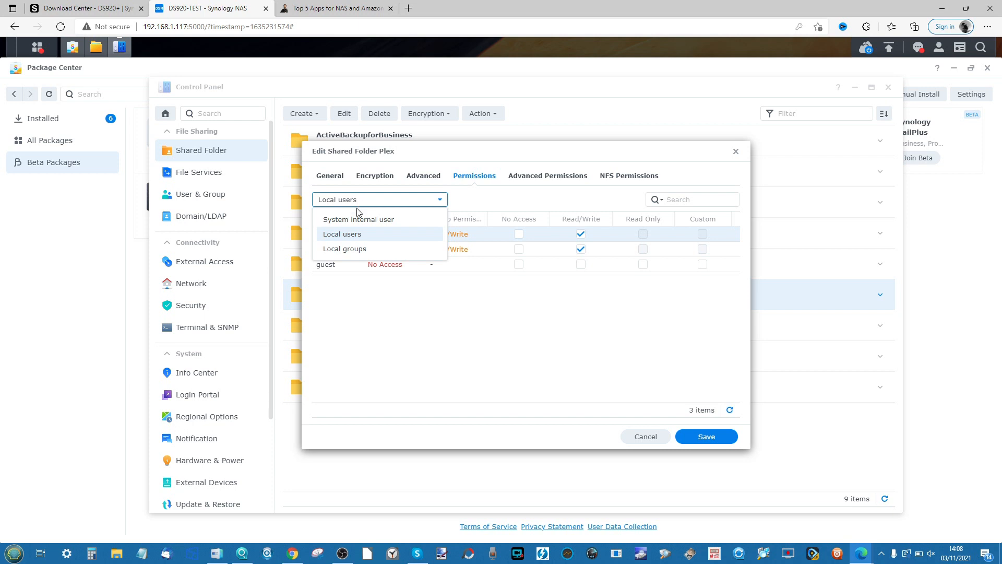
click(359, 220)
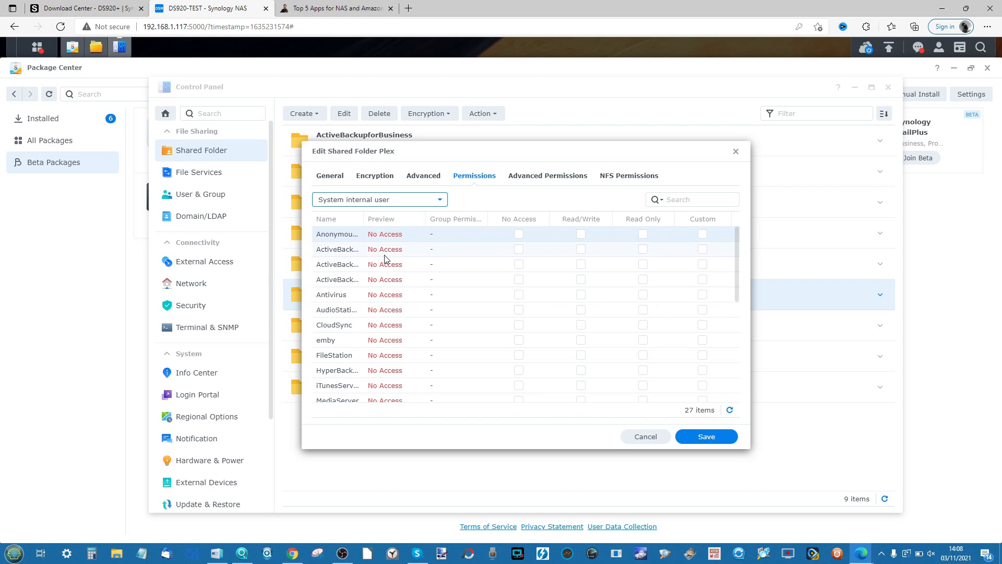
click(736, 151)
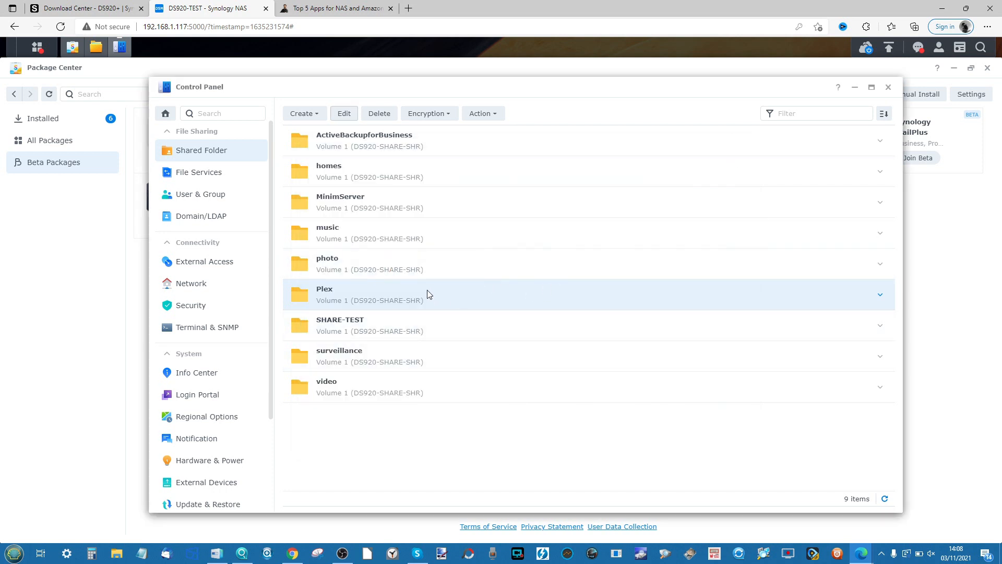
Step: Grant the PlexMediaServer system internal user Read/Write permission on the SHARE-TEST shared folder
click(396, 328)
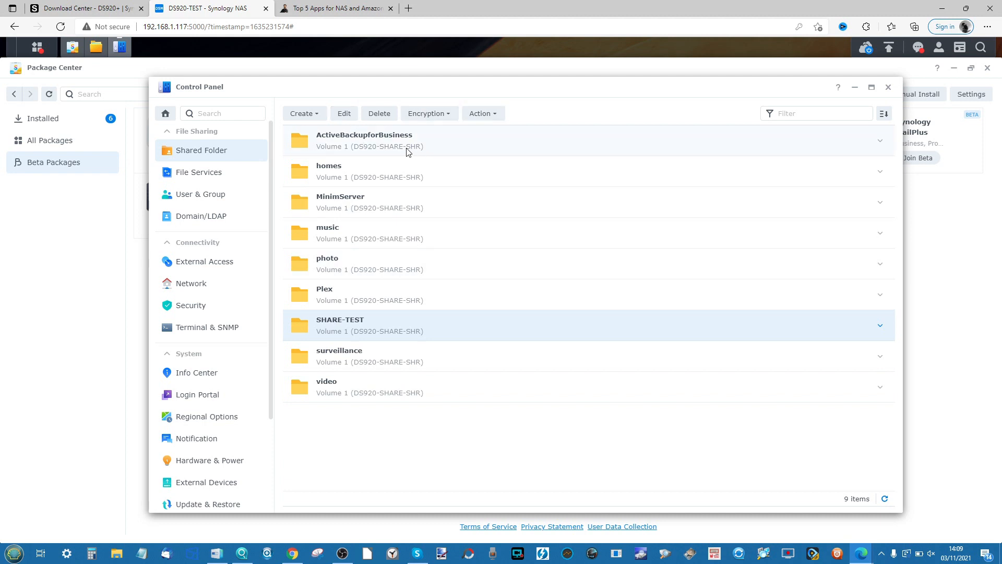
click(345, 114)
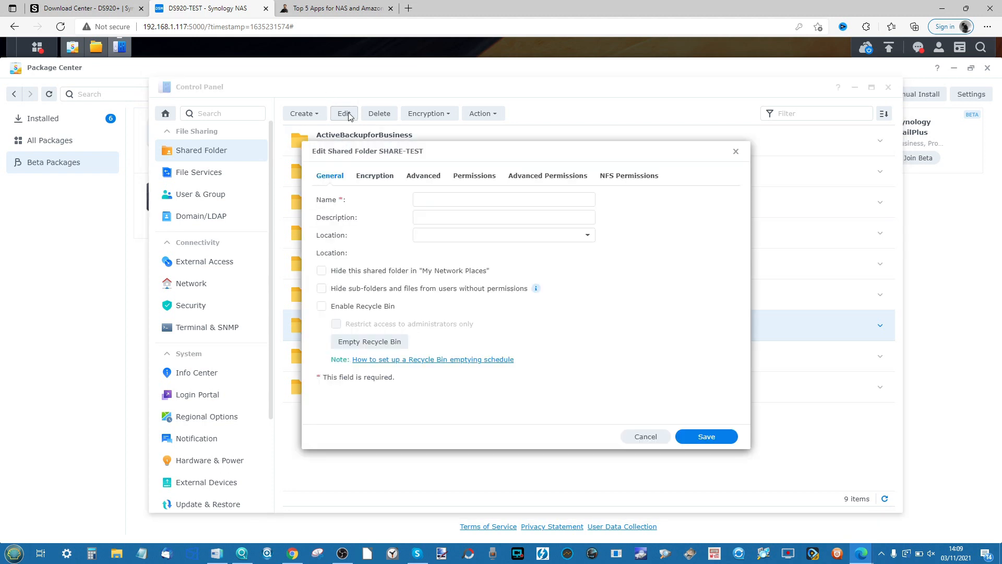
click(476, 179)
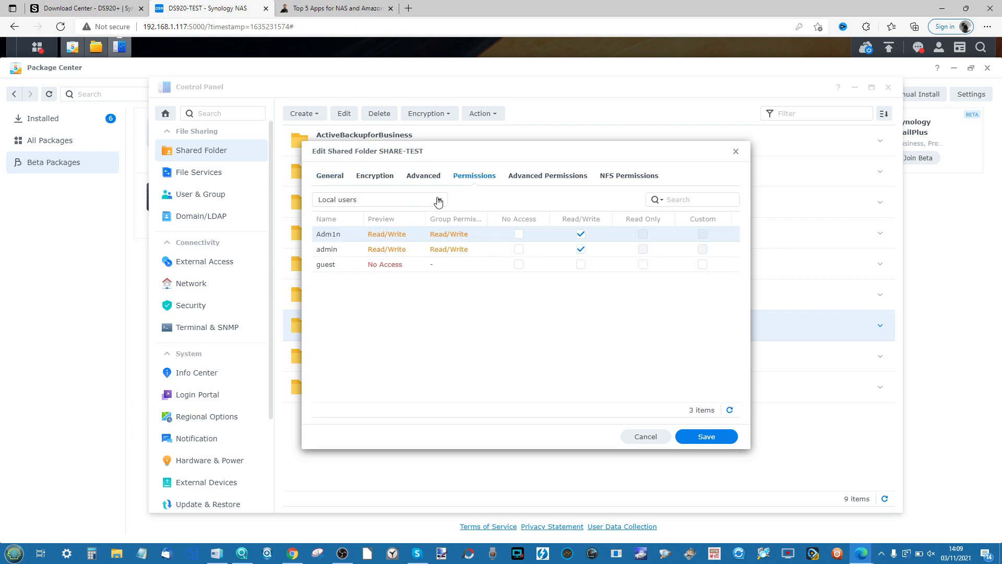
click(412, 201)
click(350, 222)
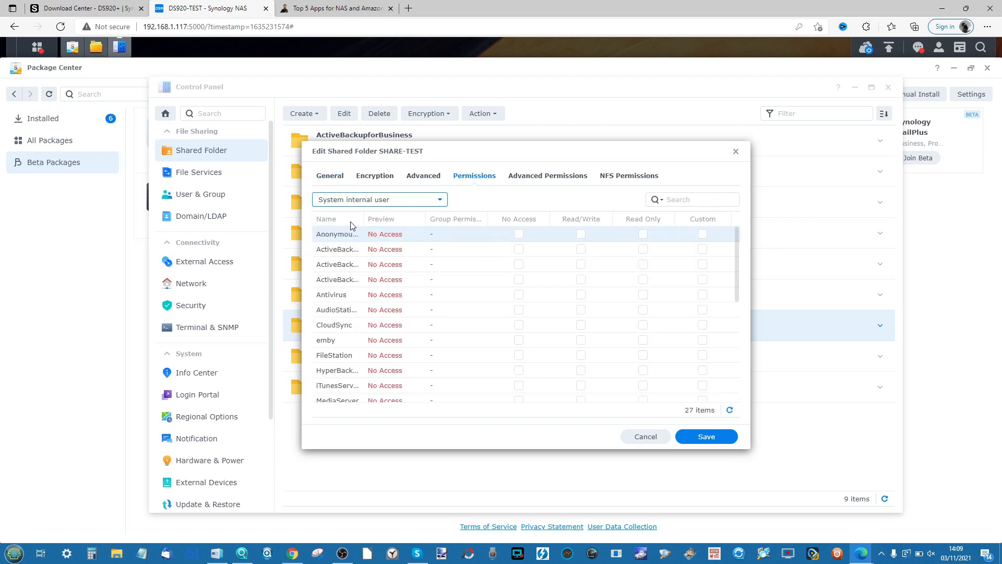
scroll(402, 311, down, 3)
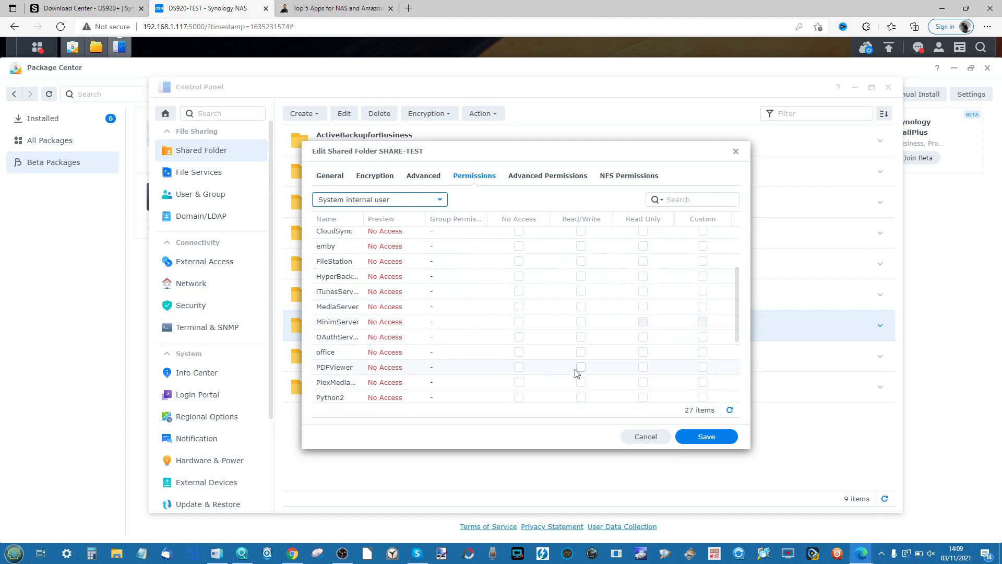
click(581, 383)
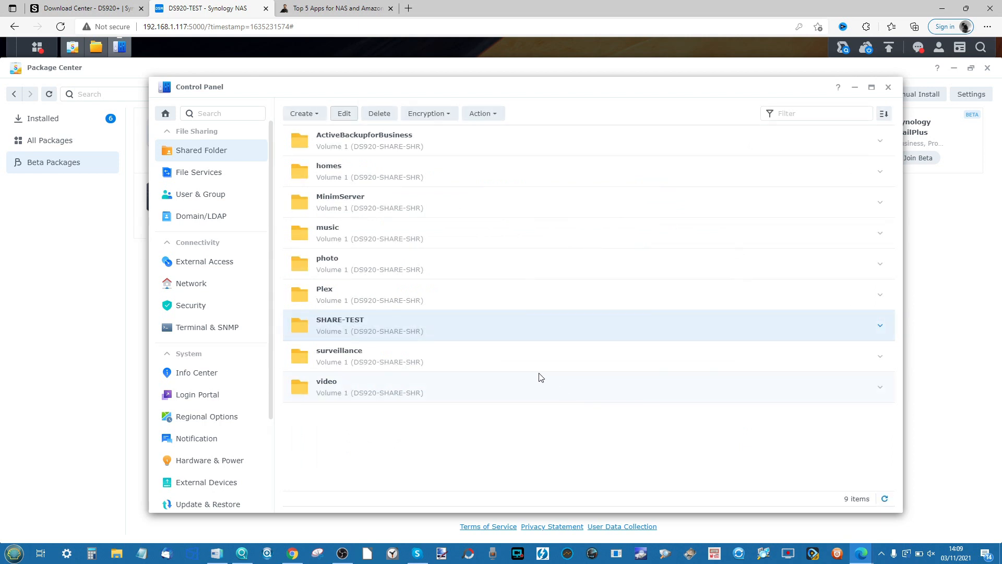
Step: Minimize Control Panel and acknowledge the Plex Media Server permissions notice to finish the installation
click(376, 300)
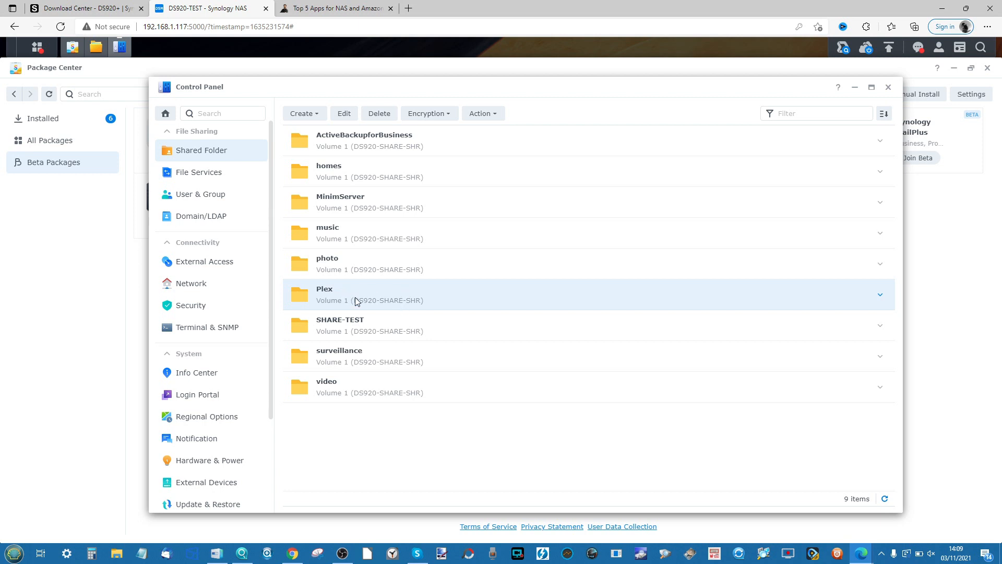
click(387, 324)
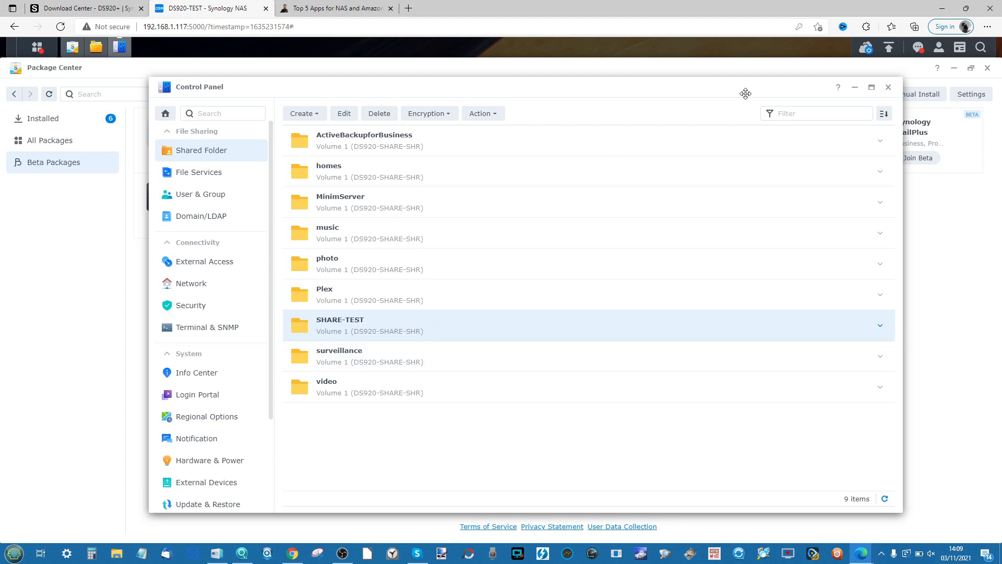
click(854, 89)
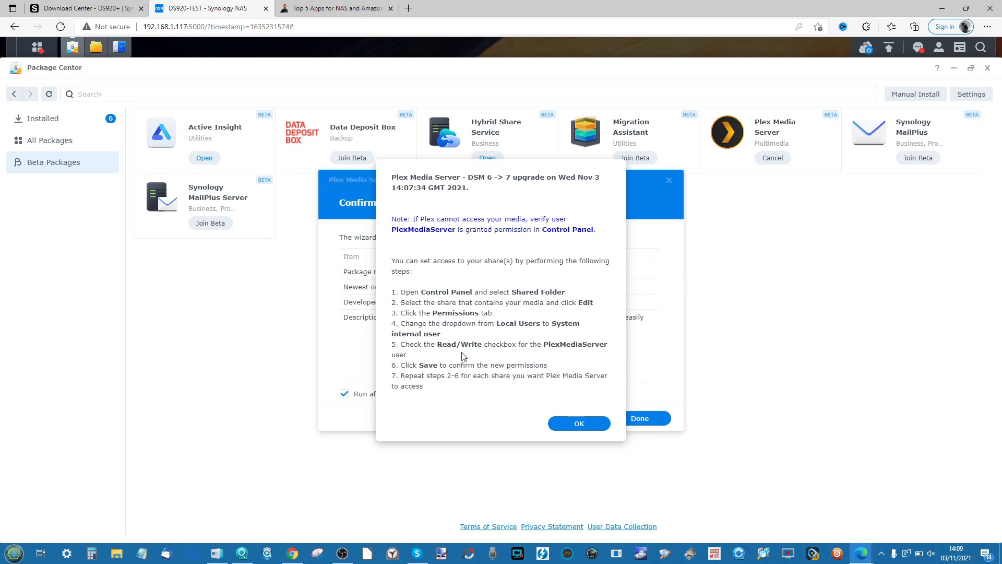
click(579, 423)
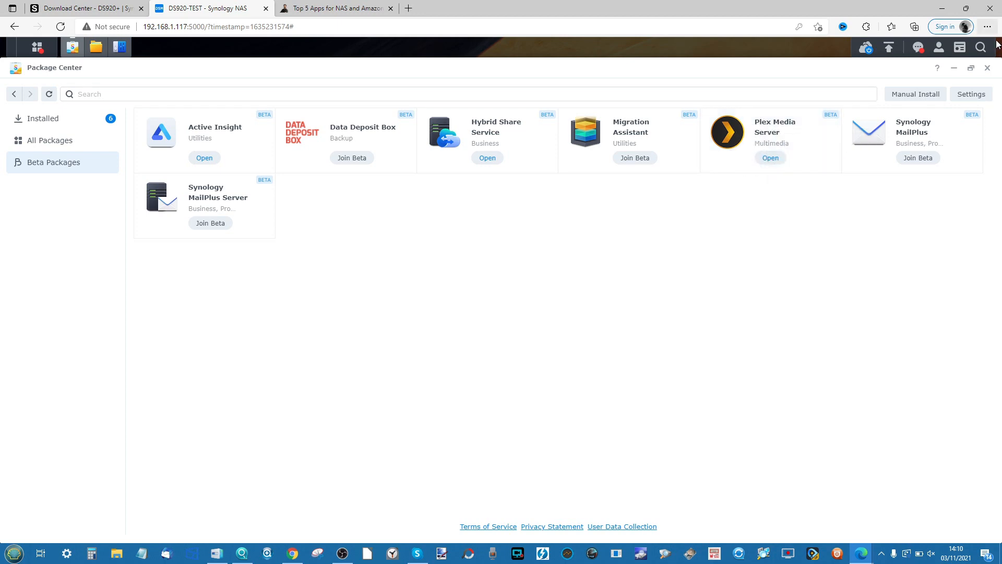
Step: Close Package Center, launch Plex Media Server from DSM, and dismiss its introduction and the Plex Pass offer
click(987, 68)
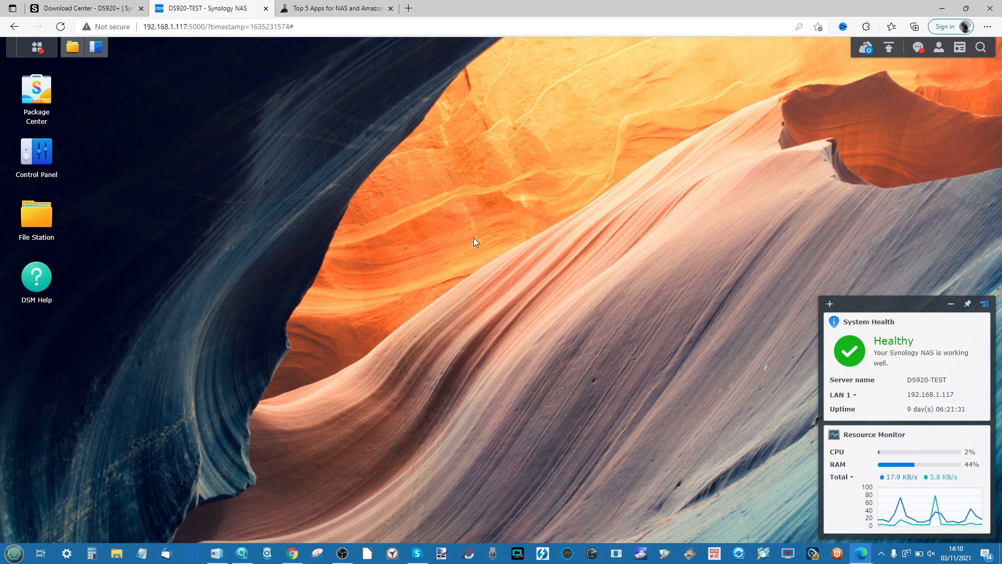
click(37, 47)
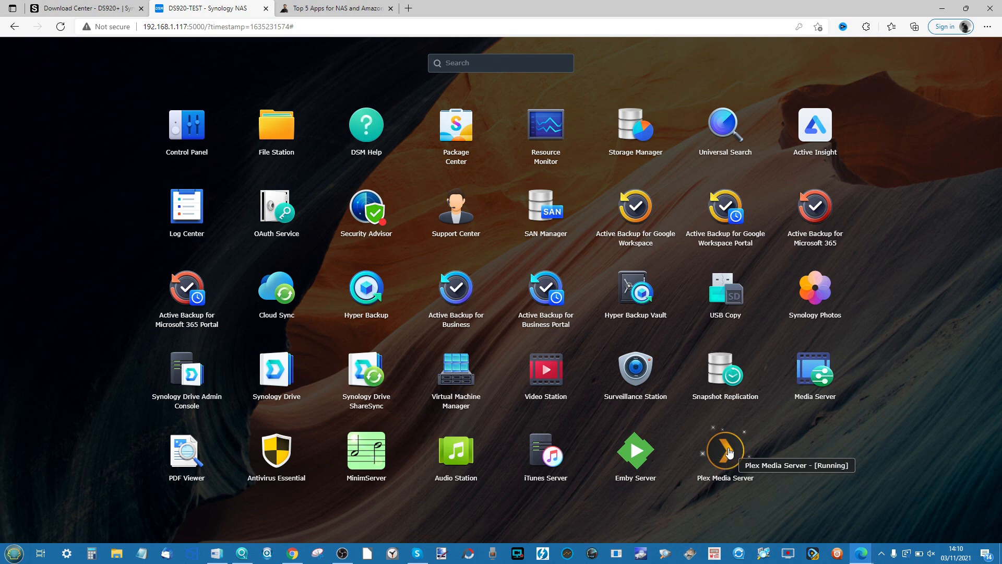
click(726, 450)
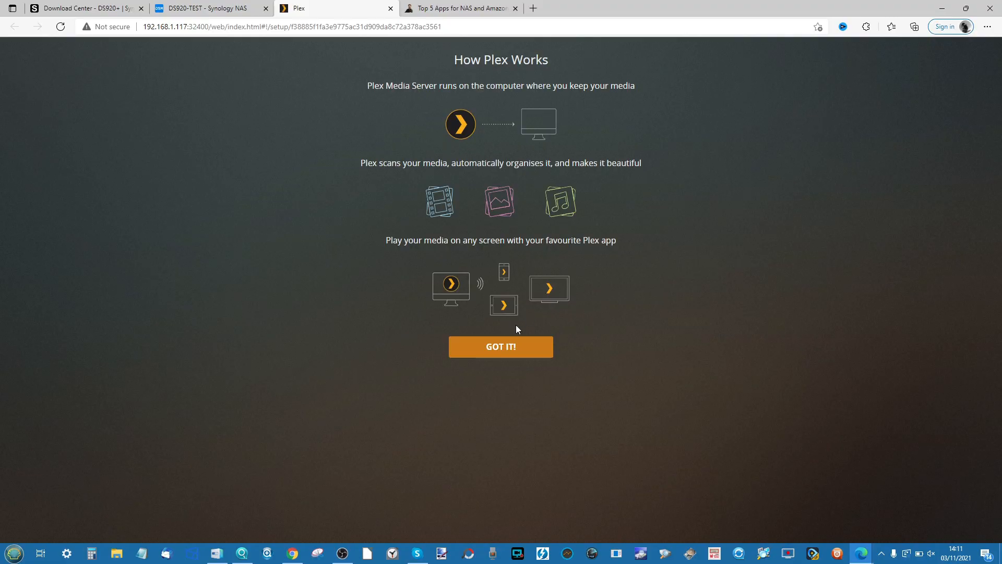
click(502, 348)
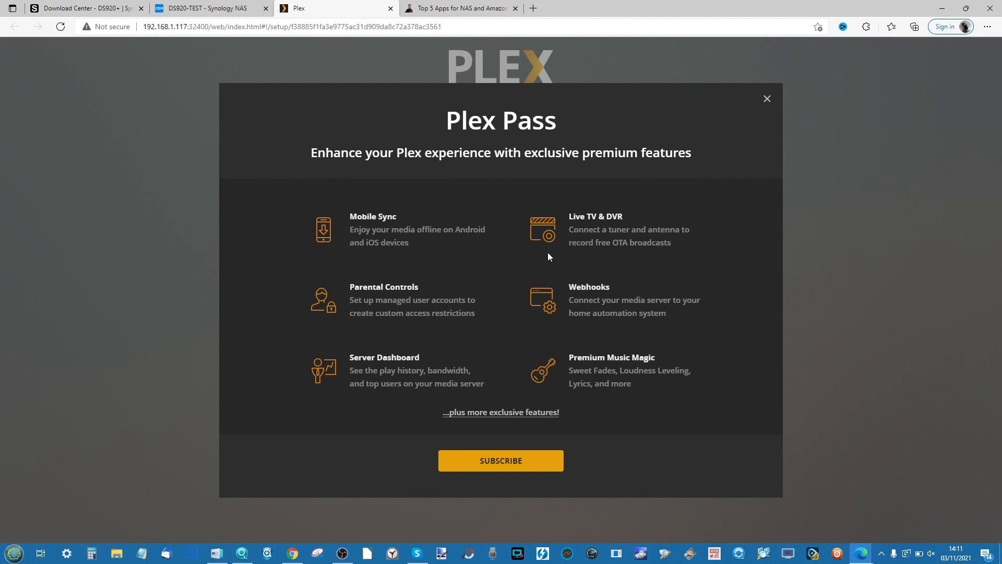
click(766, 100)
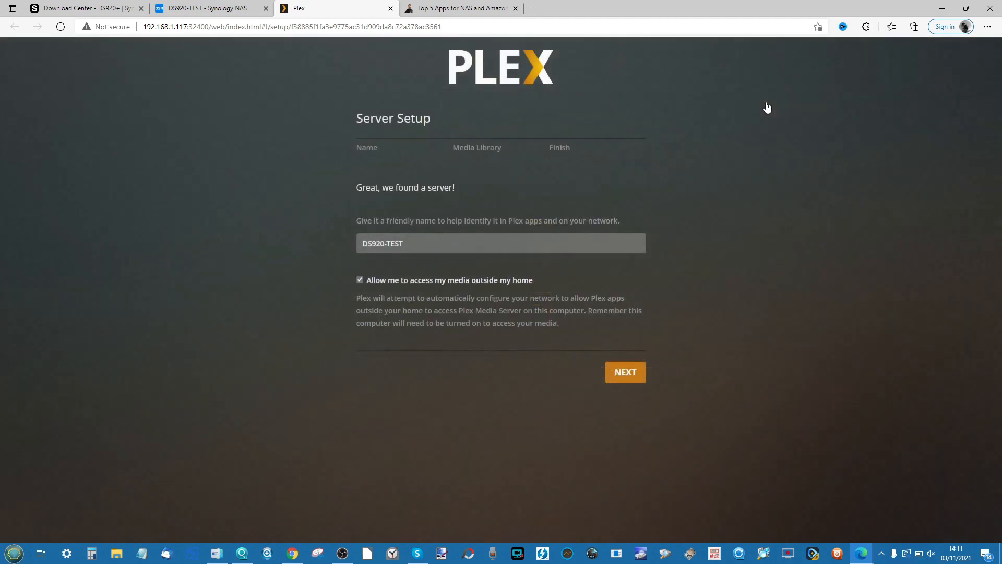
Step: Accept DS920-TEST as the Plex server name with media access outside the home allowed, and continue to the media library setup
drag(421, 245, 349, 257)
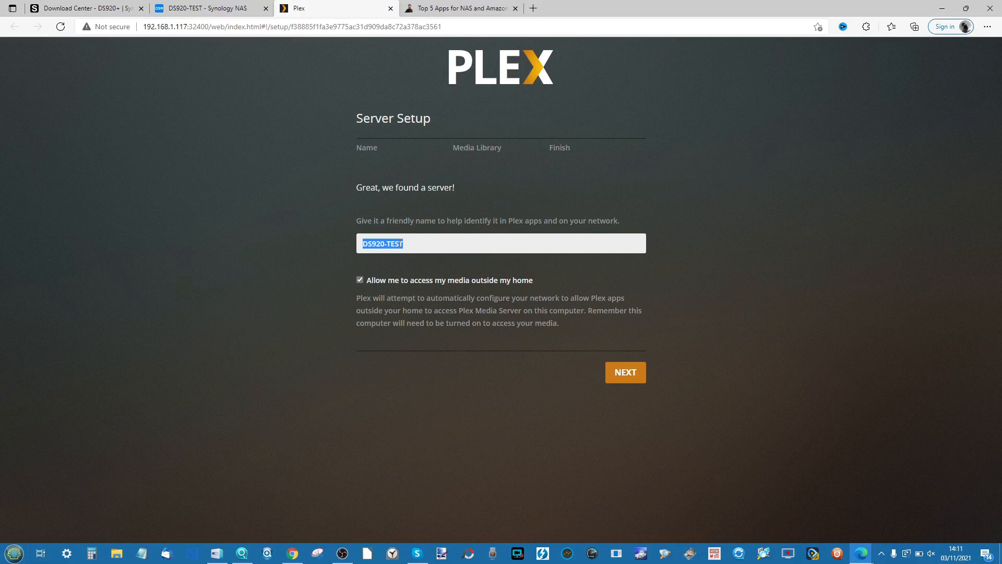
click(428, 242)
click(626, 373)
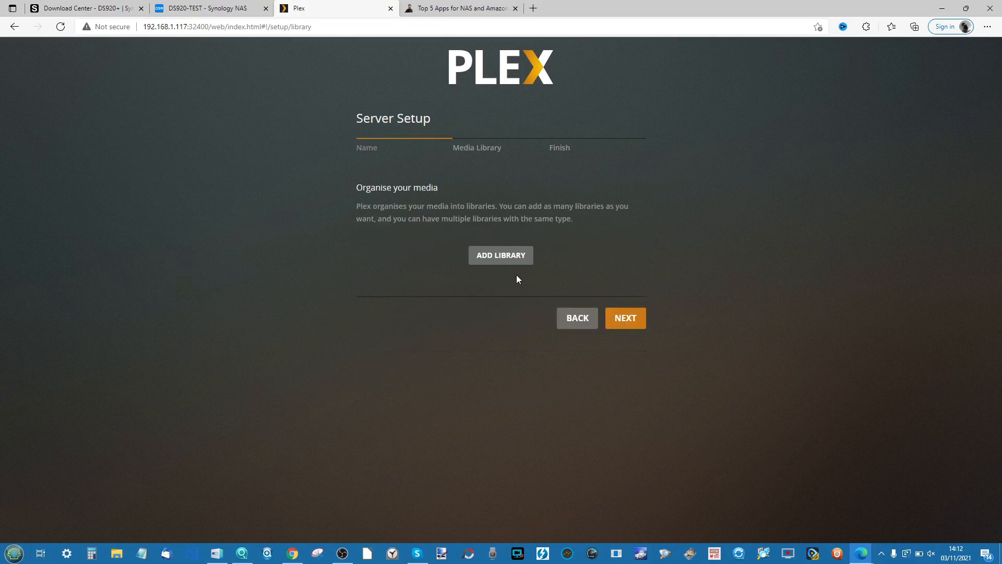
Step: Start a new library of type Films with its default name and language, and proceed to its folder selection
click(488, 257)
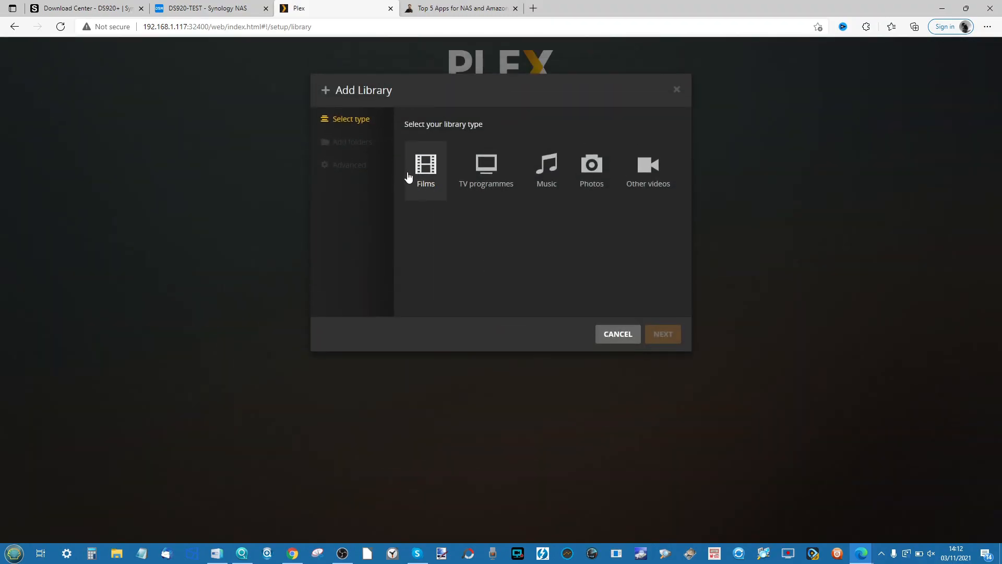
click(432, 174)
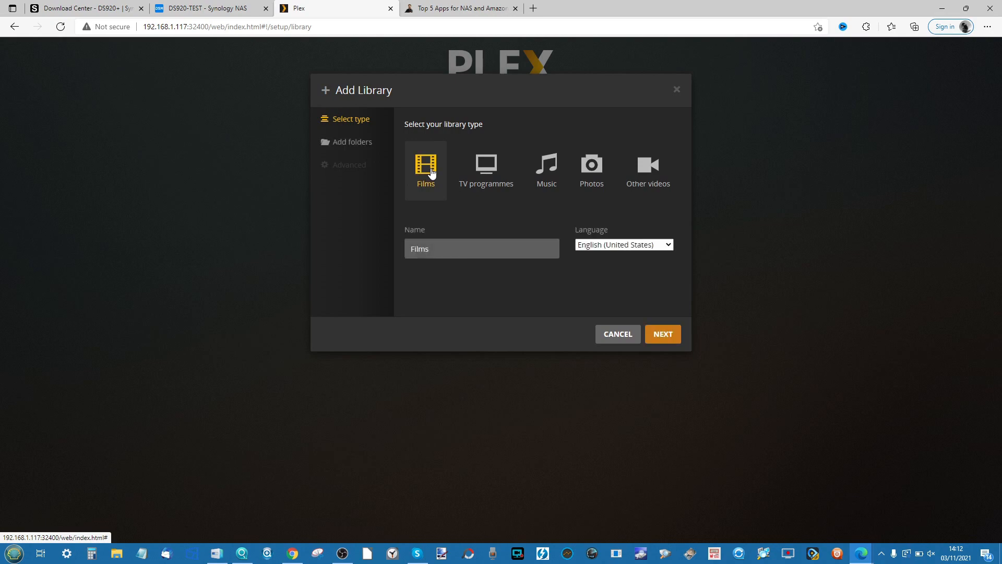
click(355, 150)
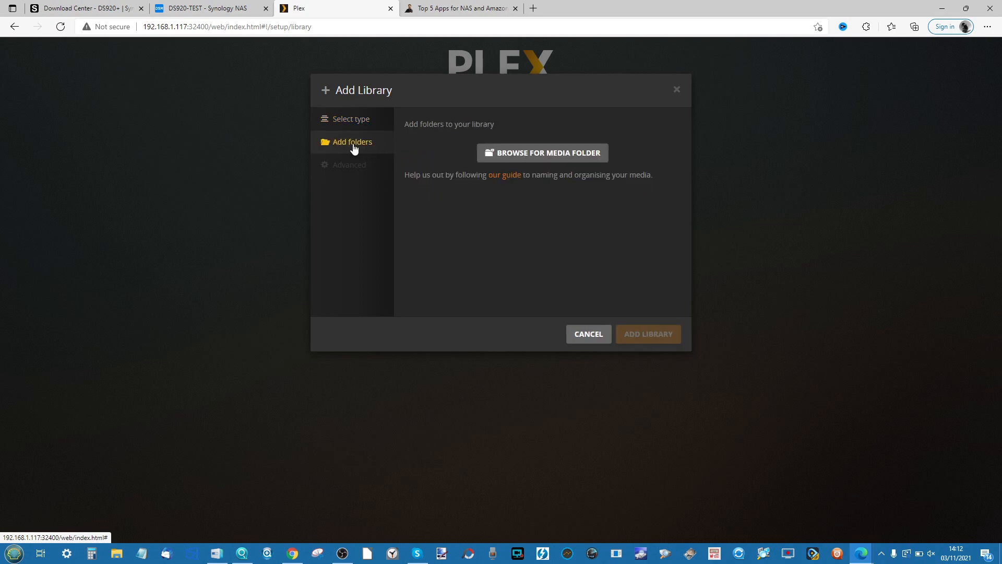
Step: Add the folder /volume1/SHARE-TEST/PLEX TEST MEDIA/Movies to the Films library
click(549, 155)
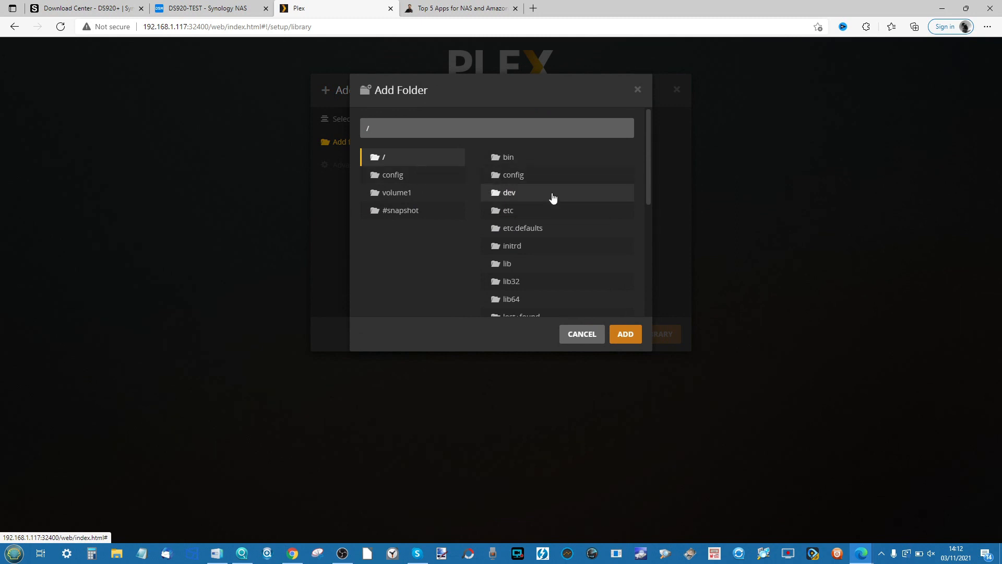
click(411, 192)
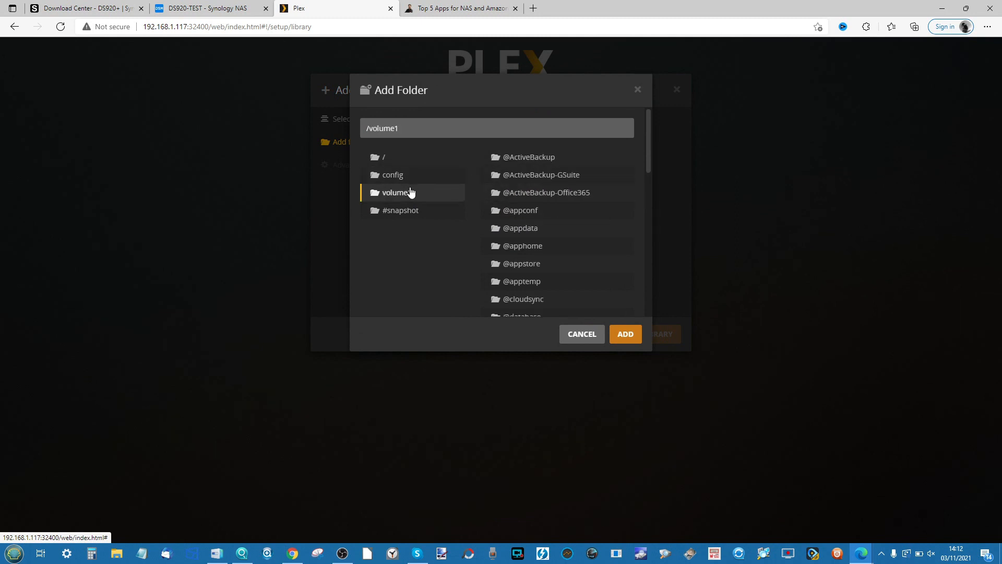
scroll(557, 197, down, 10)
scroll(557, 197, down, 2)
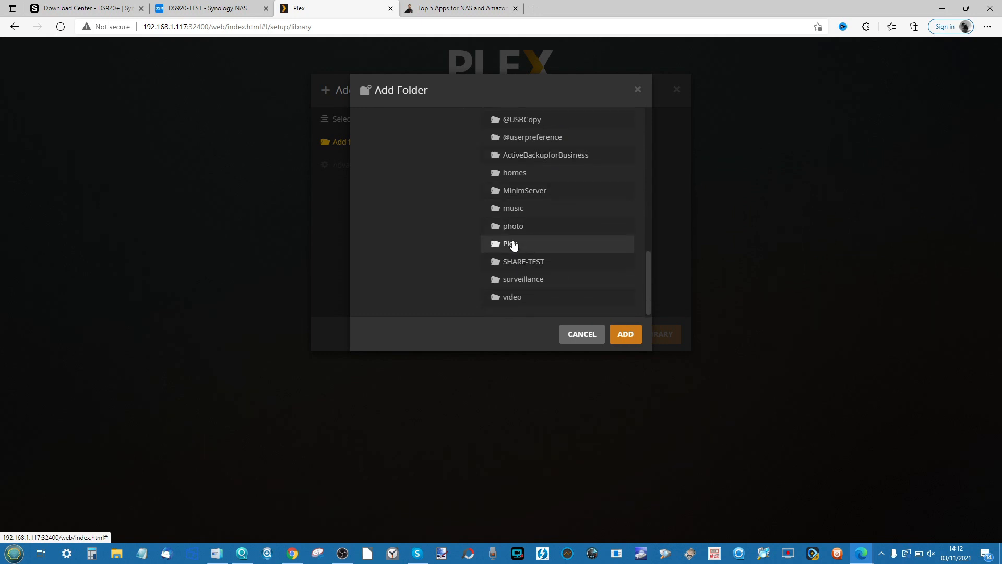
click(514, 263)
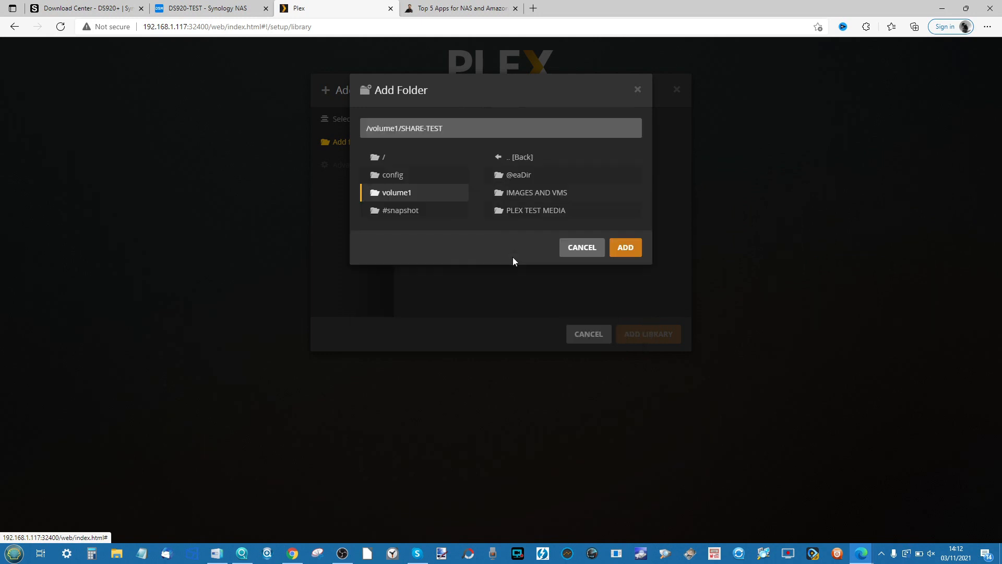
click(524, 210)
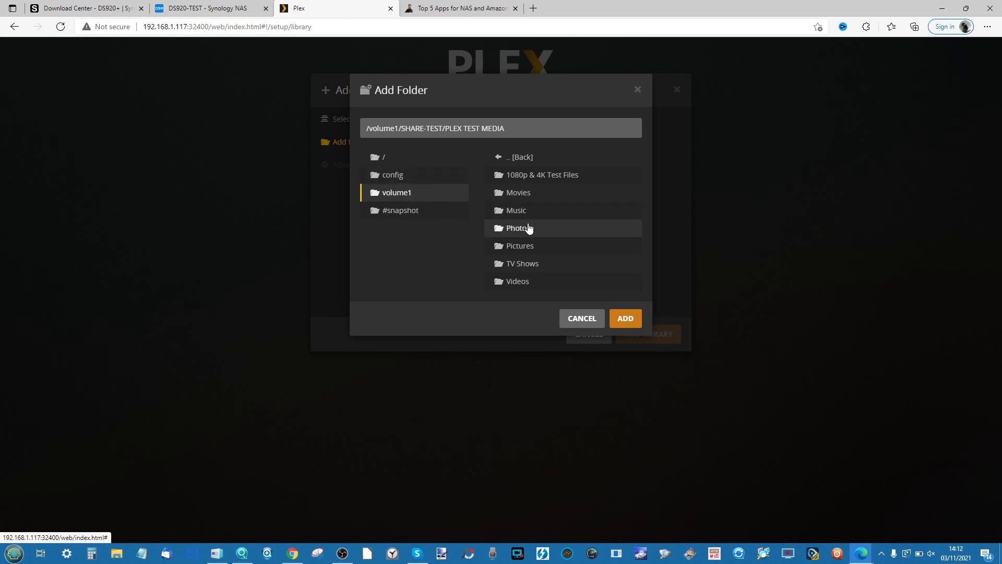
click(520, 193)
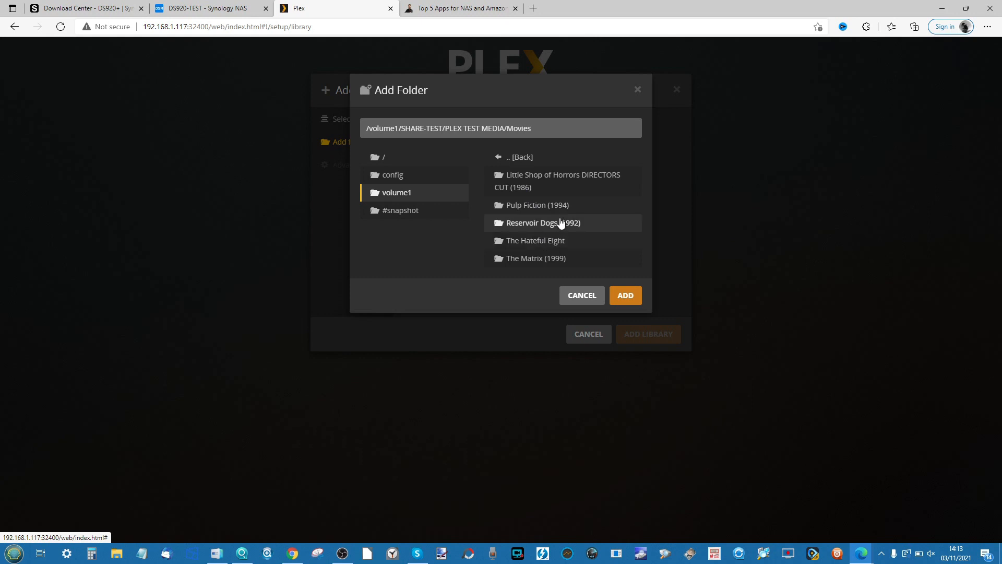
click(502, 157)
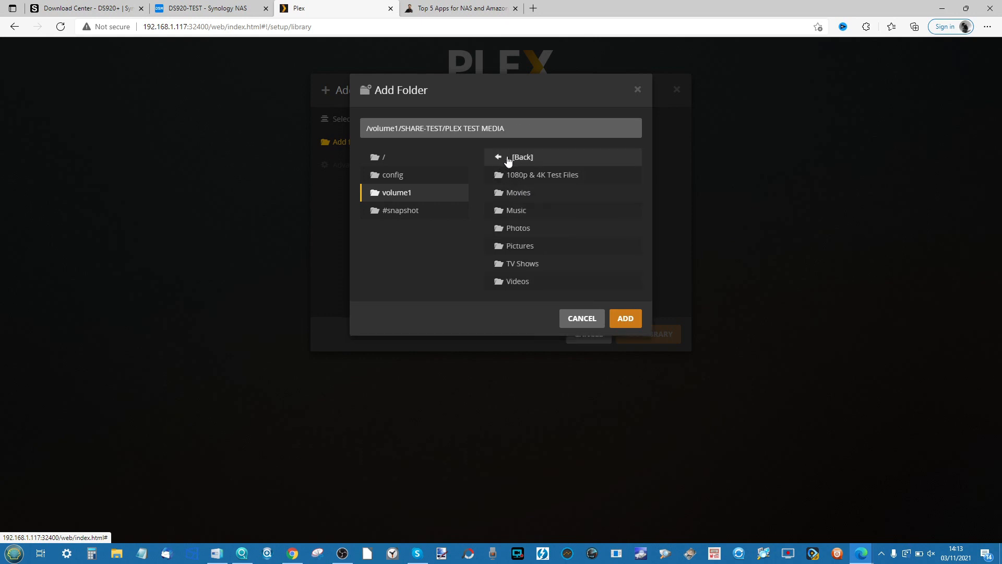
click(522, 194)
click(626, 294)
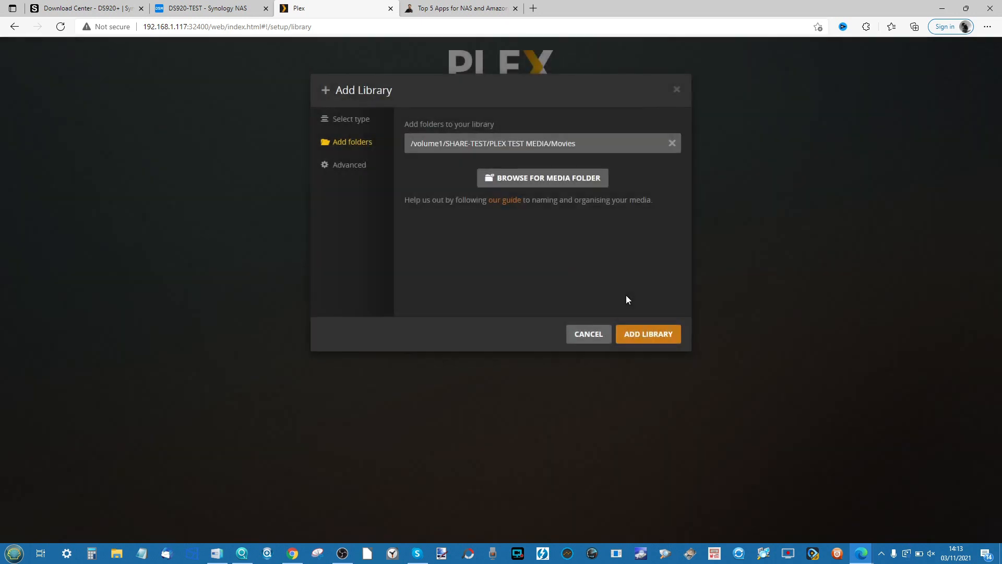
Step: Review the Films library's advanced options, keep their defaults, and add the library to the server
click(345, 165)
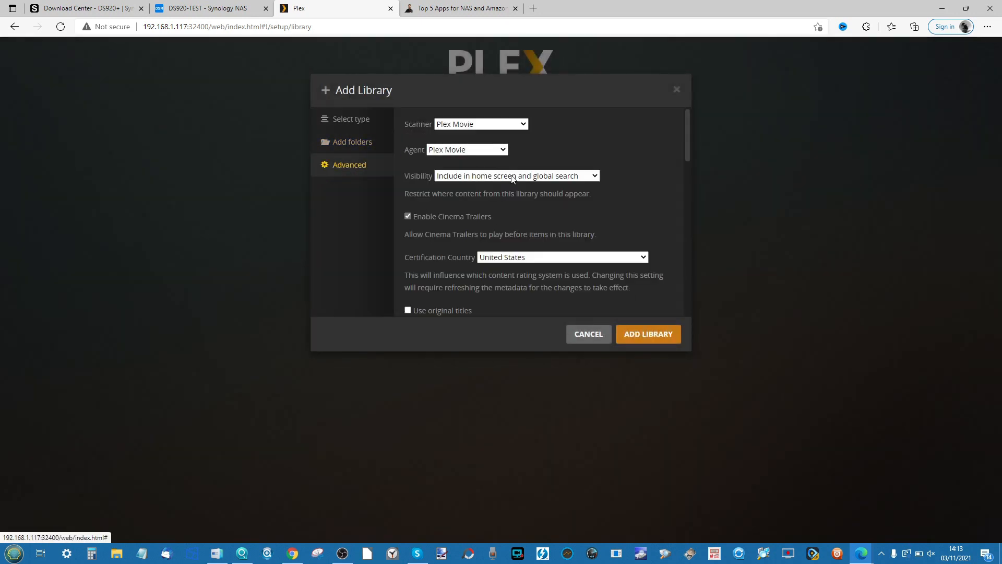
scroll(533, 187, down, 1)
scroll(533, 186, down, 2)
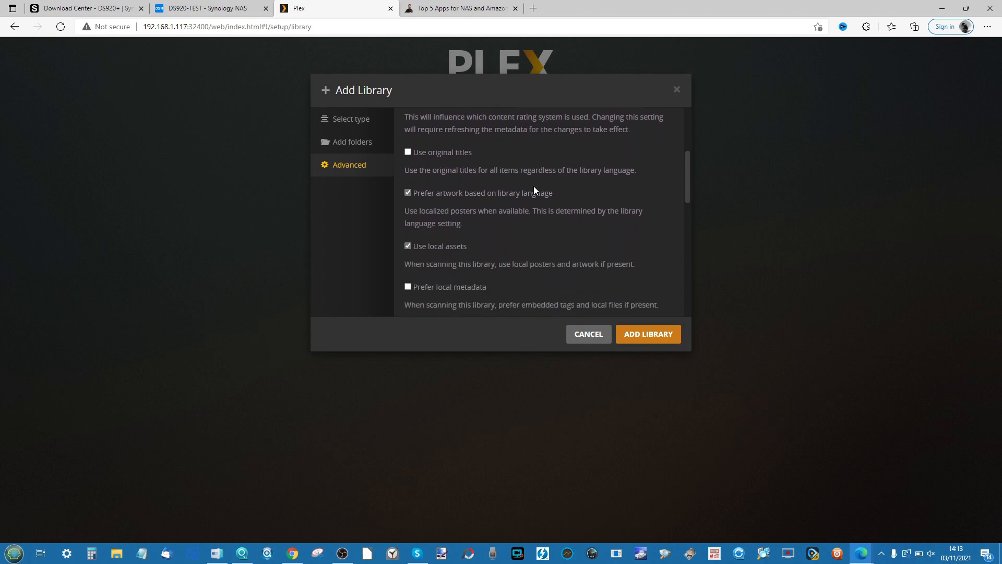
scroll(533, 186, down, 1)
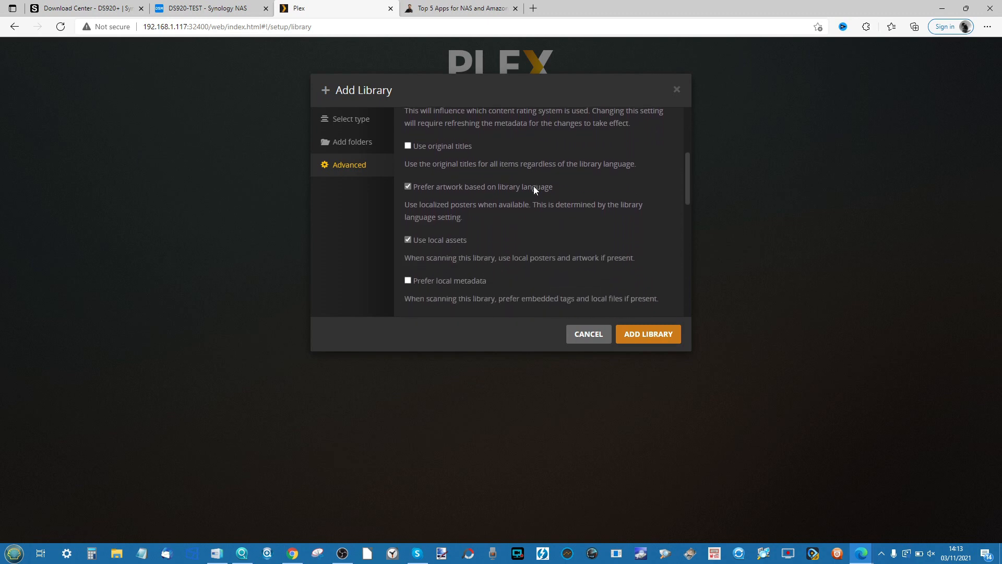
scroll(533, 185, down, 3)
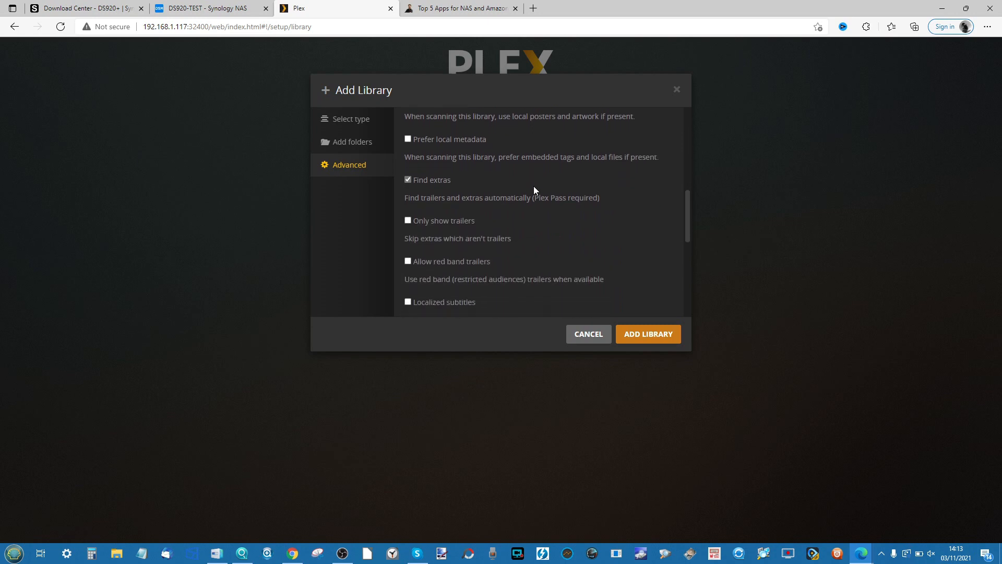
scroll(534, 186, down, 1)
scroll(533, 186, up, 2)
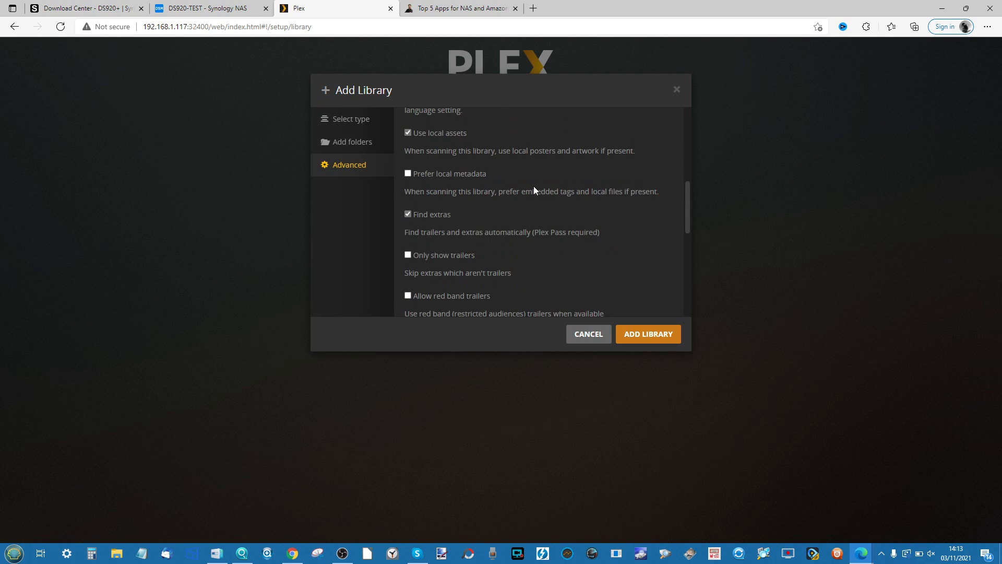
scroll(534, 186, down, 2)
scroll(534, 188, down, 3)
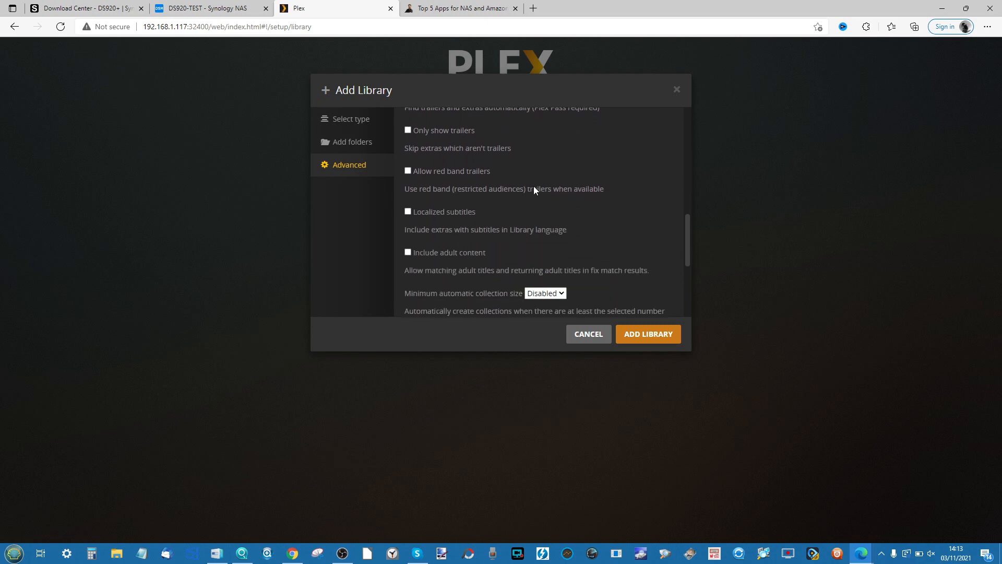
scroll(533, 186, down, 3)
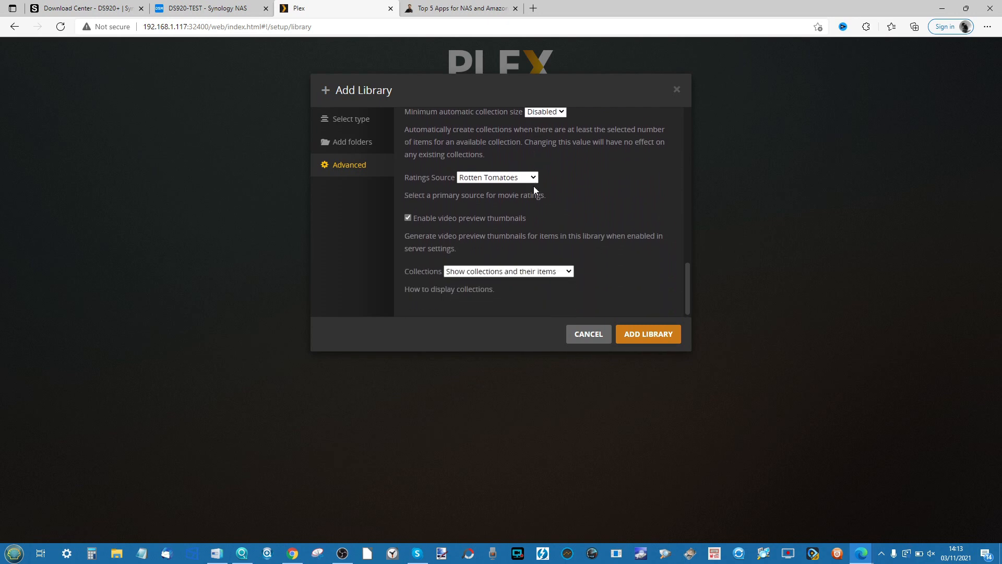
scroll(534, 186, up, 1)
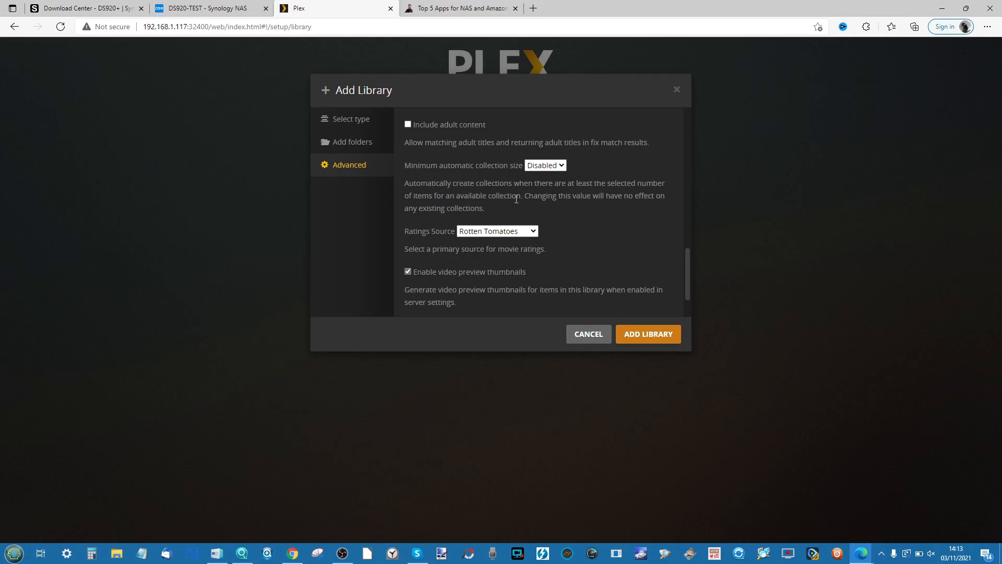
click(628, 334)
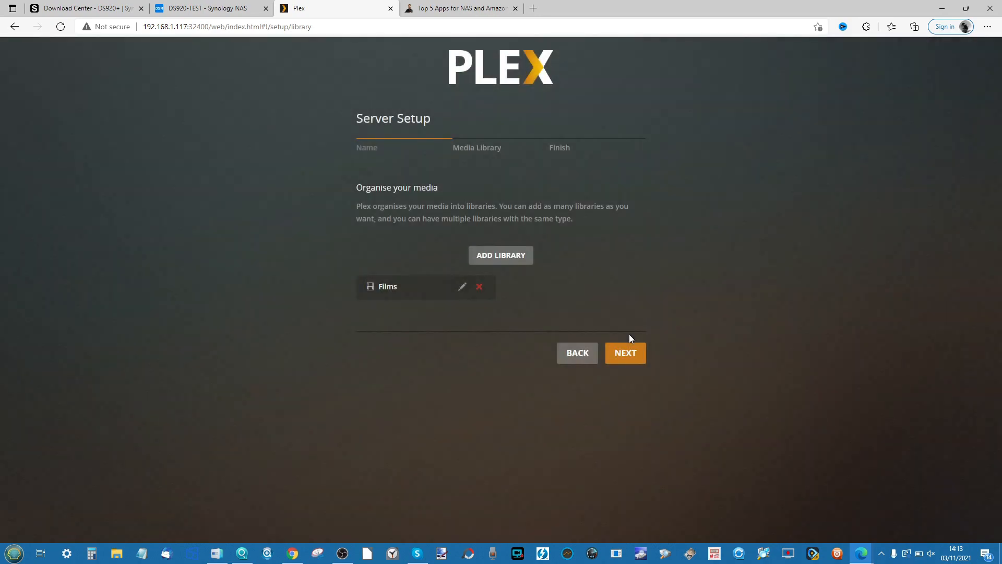
Step: Start another library of type TV programmes and proceed to its folder selection
click(519, 257)
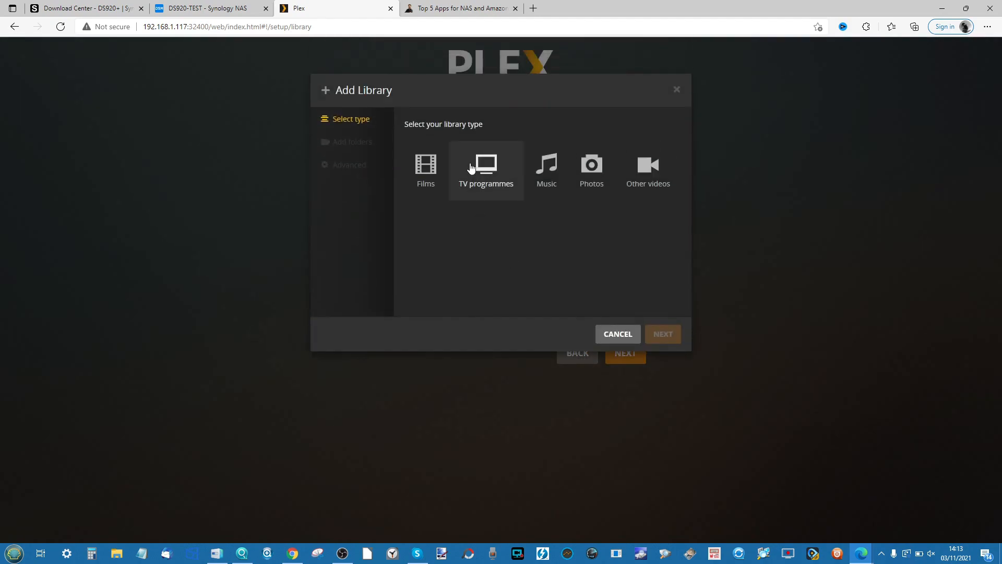
click(478, 168)
click(359, 148)
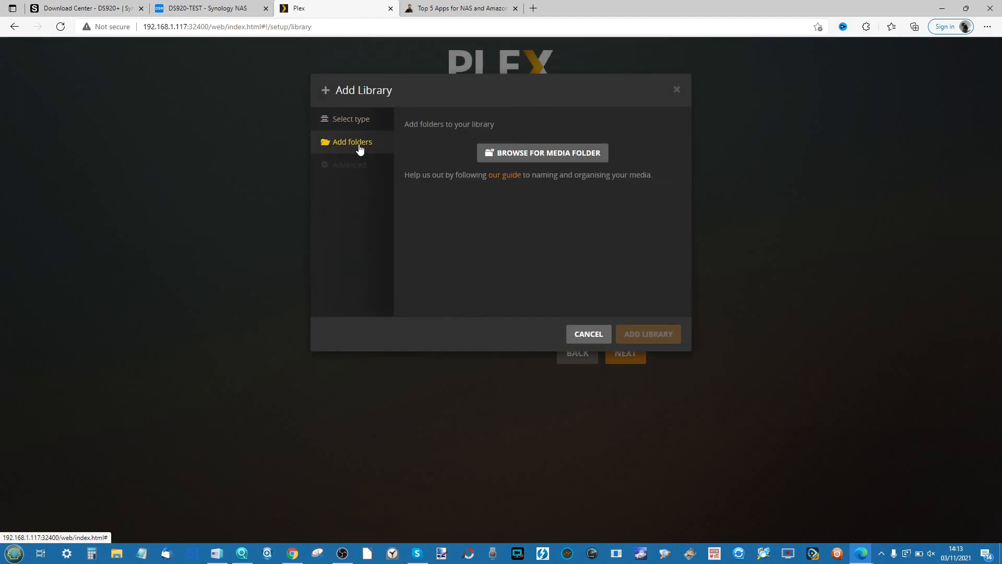
Step: Add the folder /volume1/SHARE-TEST/PLEX TEST MEDIA/TV Shows to the TV programmes library
click(508, 152)
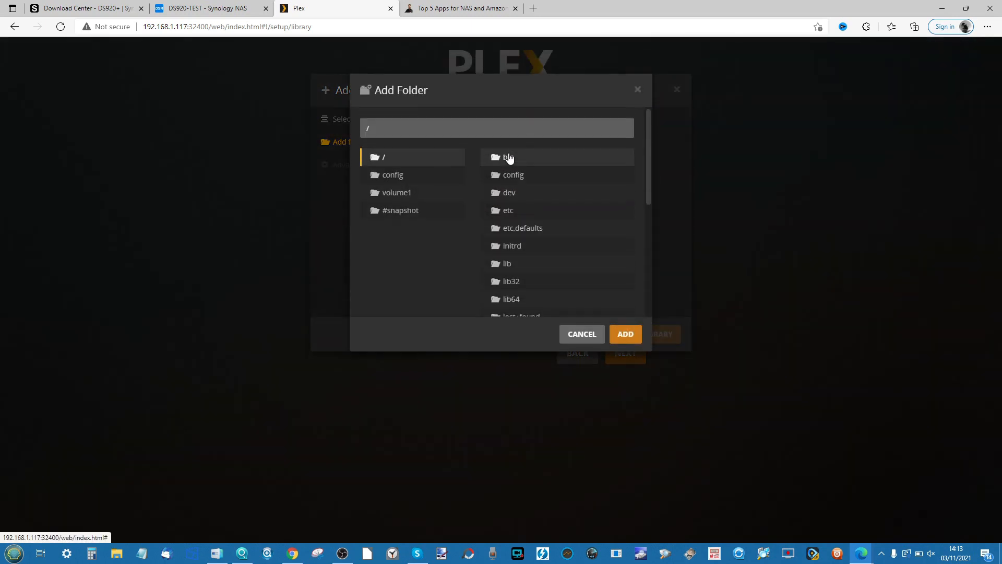
click(386, 194)
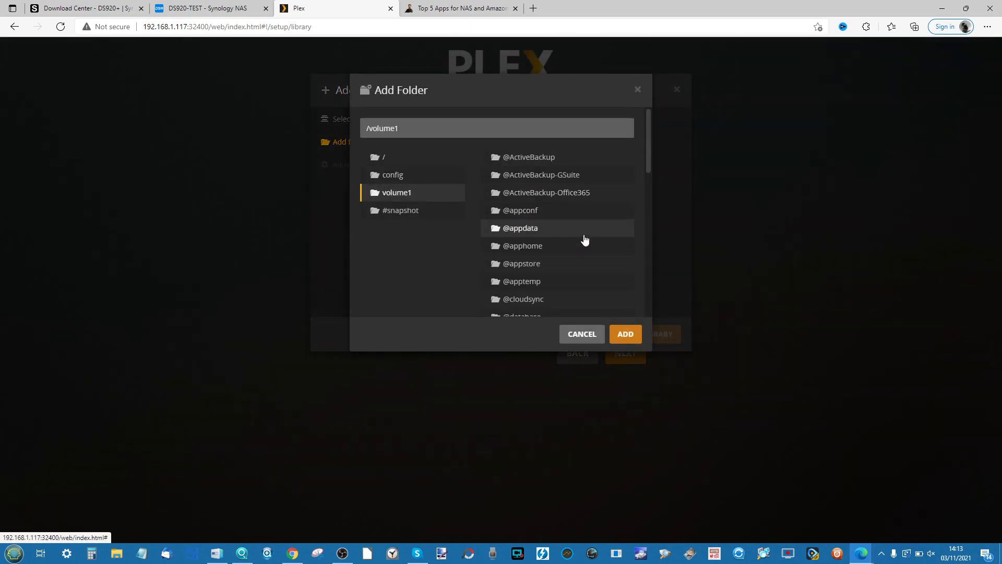
scroll(585, 239, down, 3)
scroll(585, 239, down, 3)
scroll(569, 266, up, 1)
scroll(569, 266, up, 1)
scroll(568, 266, down, 3)
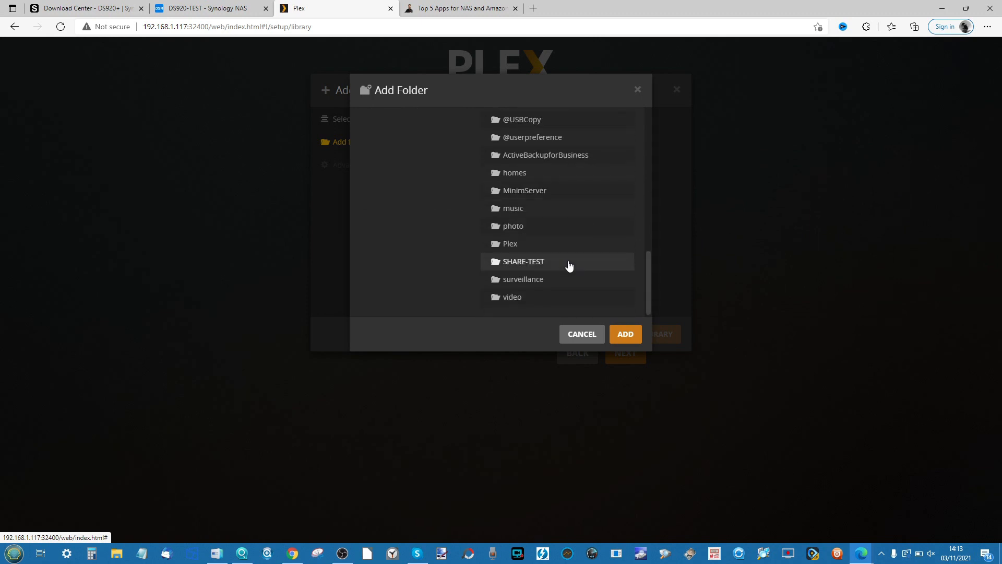
click(537, 263)
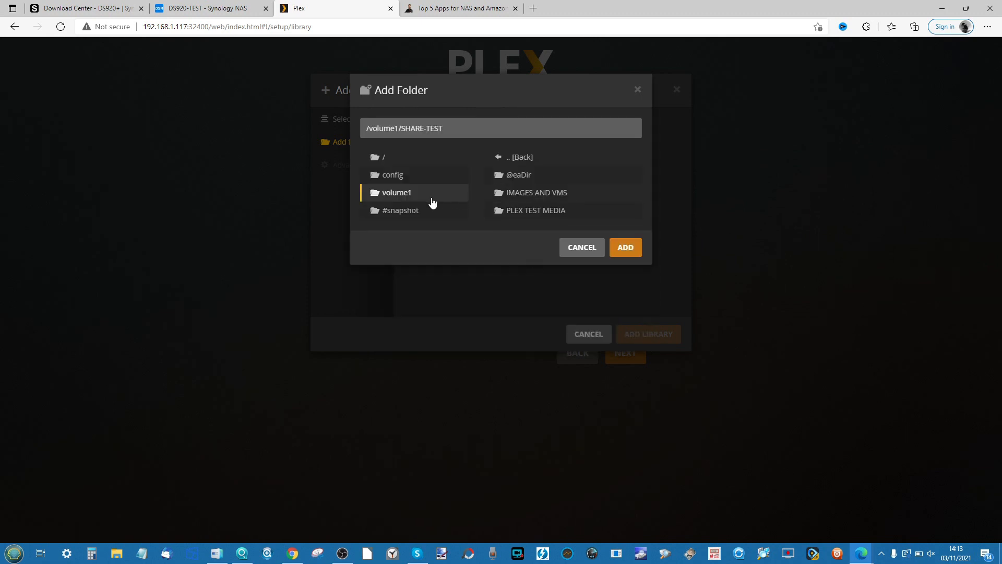
click(524, 212)
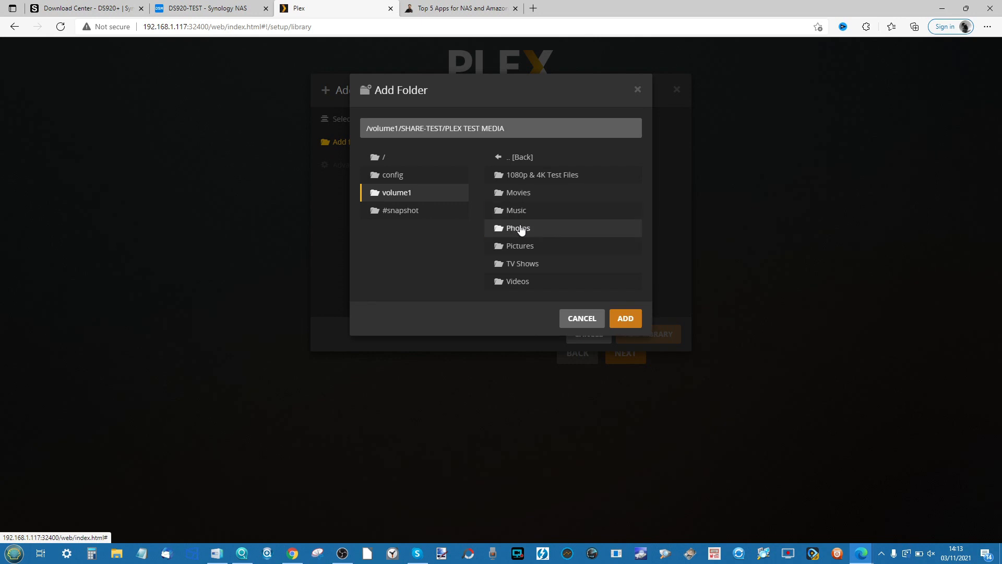
click(516, 264)
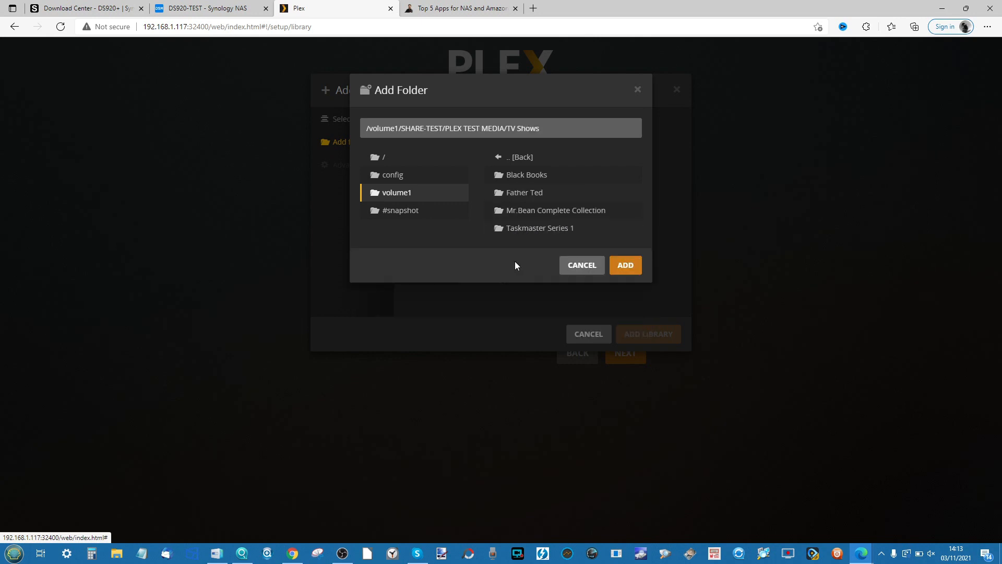
click(632, 270)
Step: Review the TV programmes library's advanced options, keep their defaults, and add the library to the server
click(339, 164)
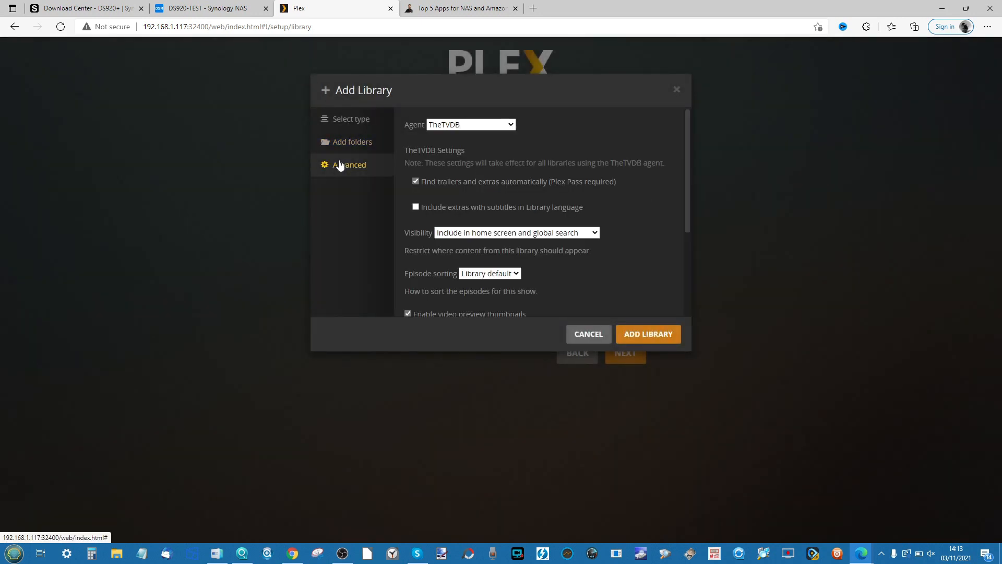
scroll(475, 168, down, 1)
scroll(476, 168, up, 1)
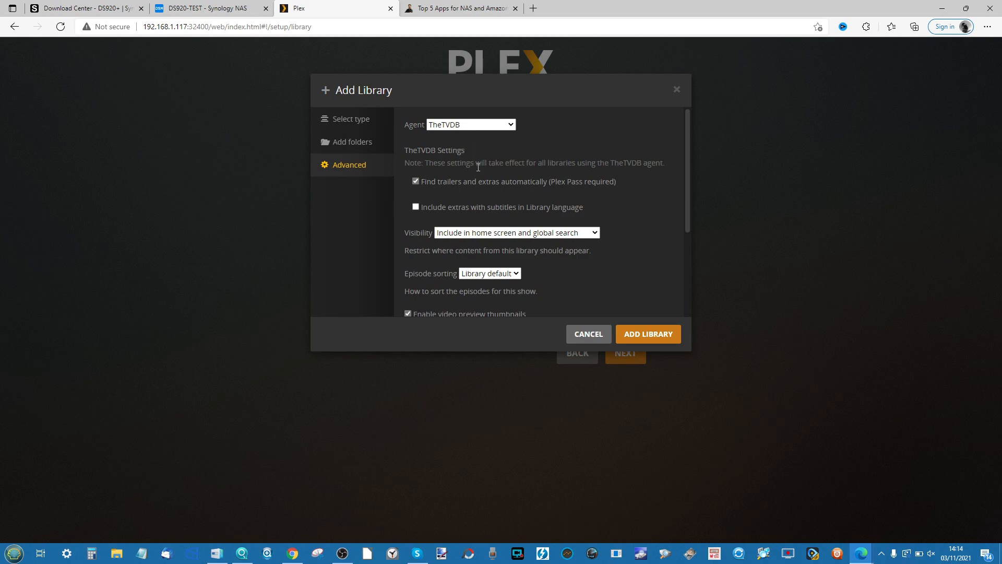
scroll(478, 167, down, 3)
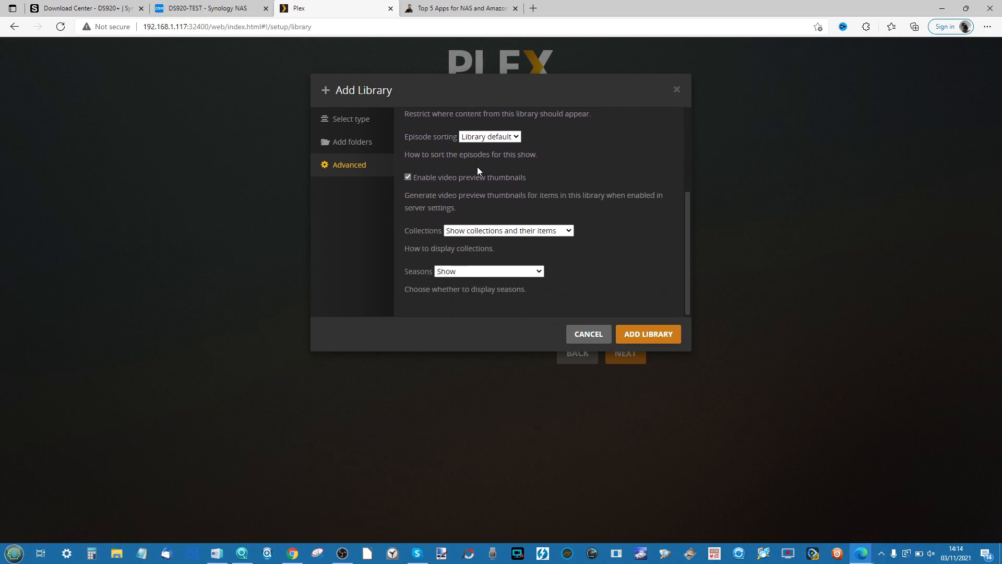
click(647, 345)
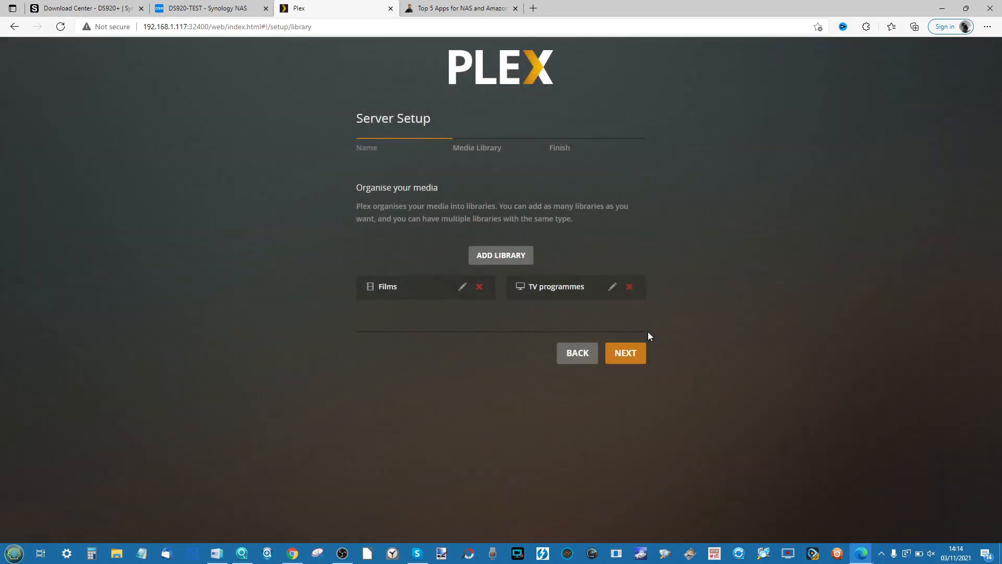
Step: Start a new library of type Music and proceed to its folder selection
click(510, 254)
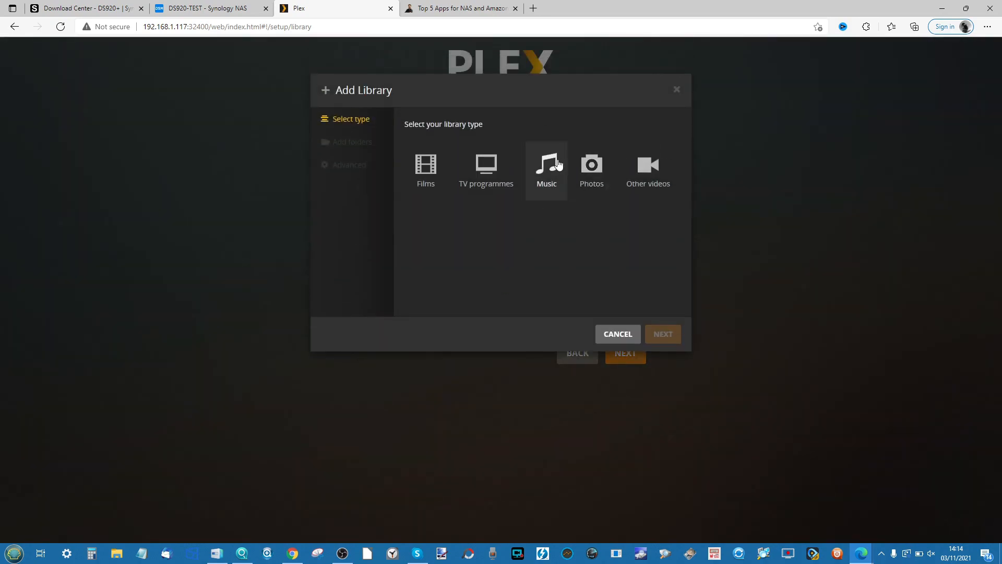
click(551, 162)
click(353, 142)
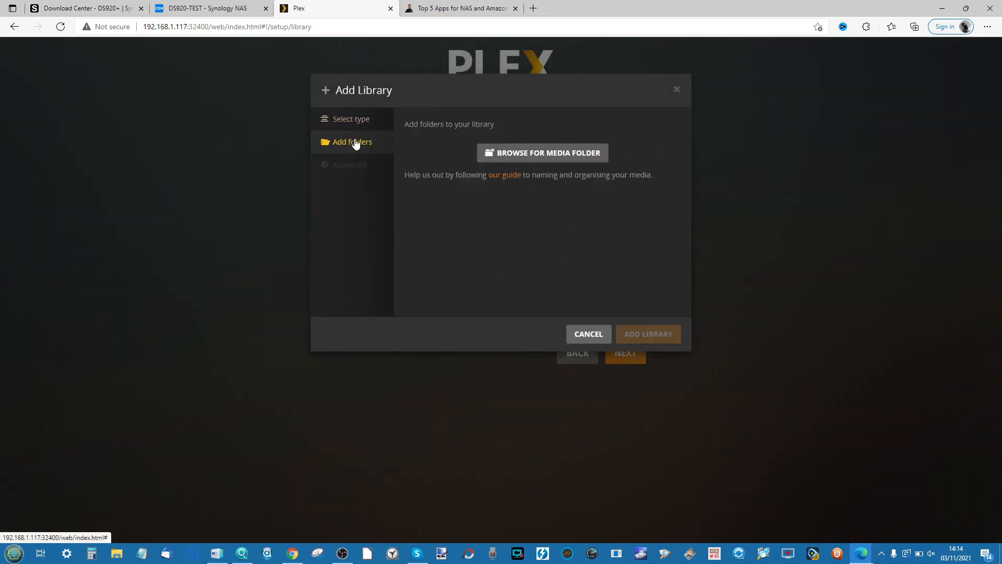
Step: Add the folder /volume1/SHARE-TEST/PLEX TEST MEDIA/Music to the Music library
click(499, 152)
click(418, 193)
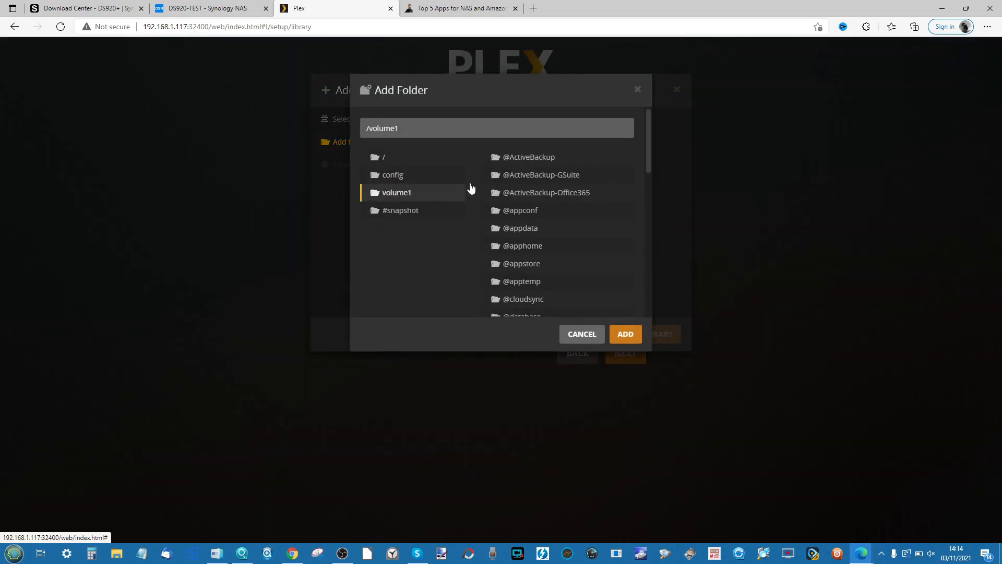
scroll(521, 209, down, 10)
scroll(522, 209, down, 3)
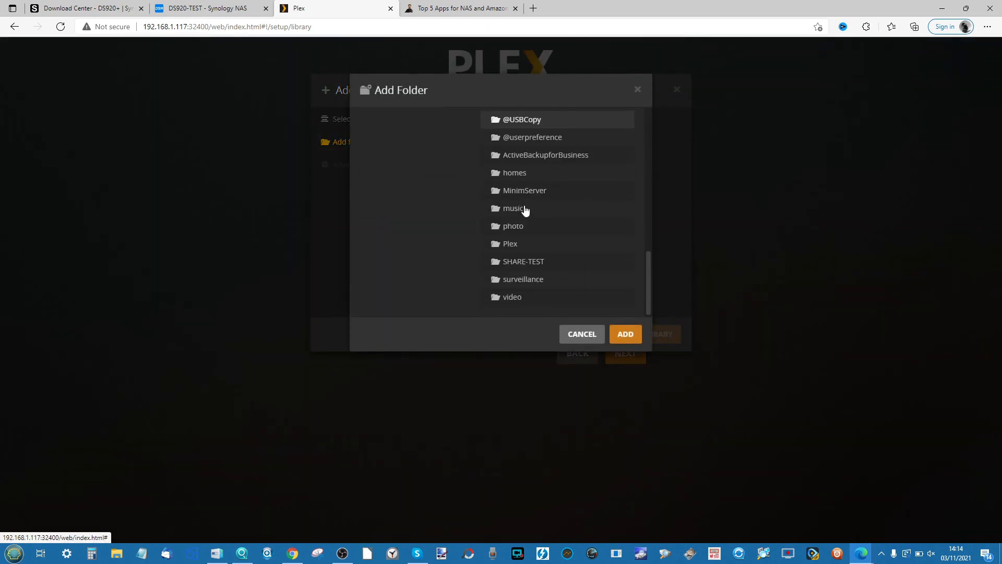
click(532, 268)
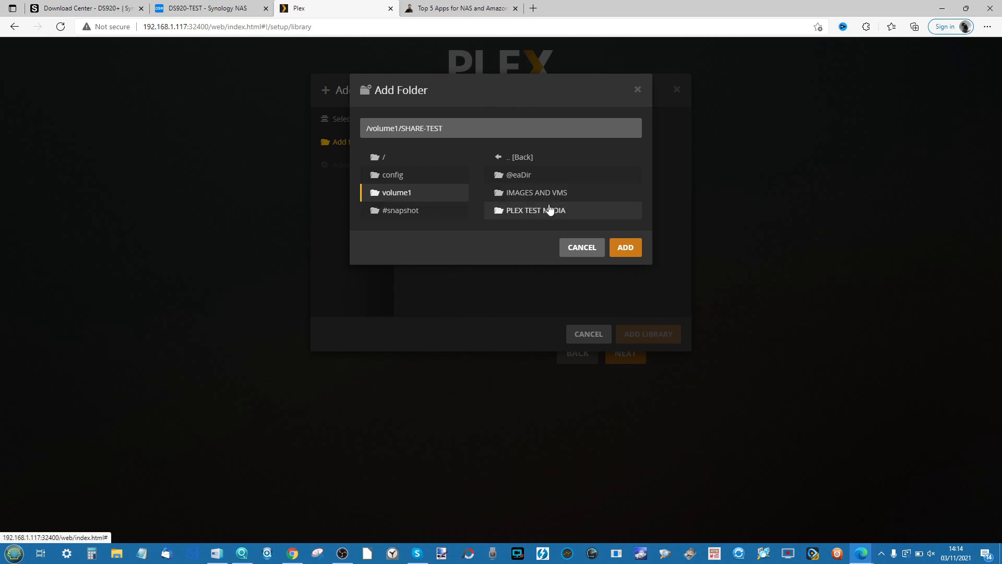
click(566, 214)
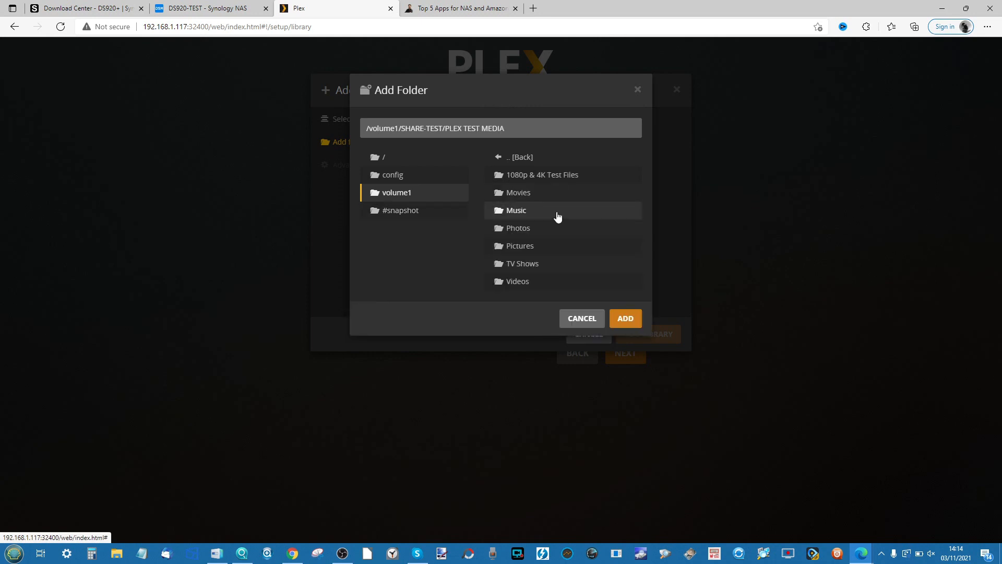
click(522, 211)
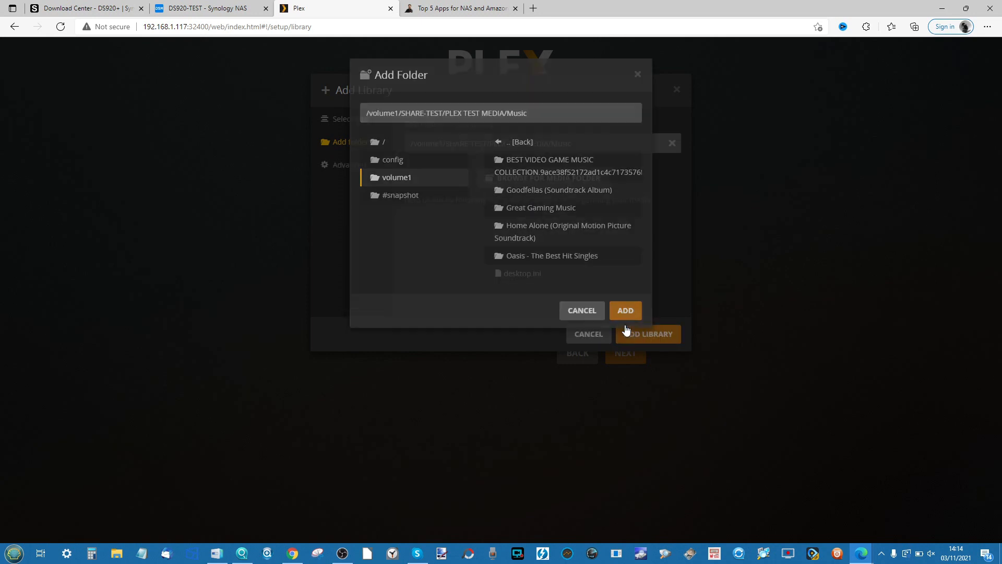
click(626, 325)
Step: Review the Music library's advanced options, keep their defaults, and add the library to the server
click(357, 166)
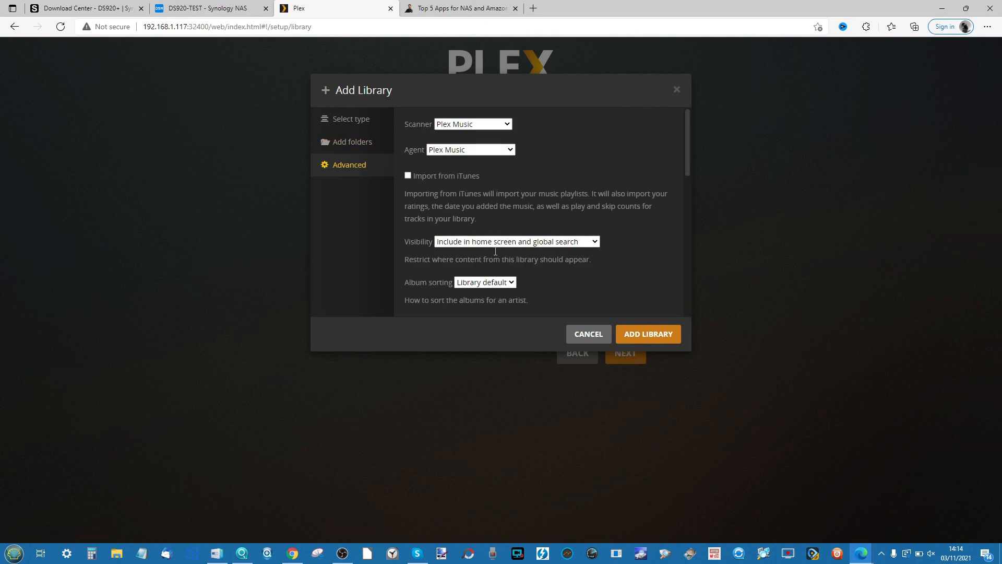
scroll(498, 237, down, 10)
scroll(497, 237, down, 1)
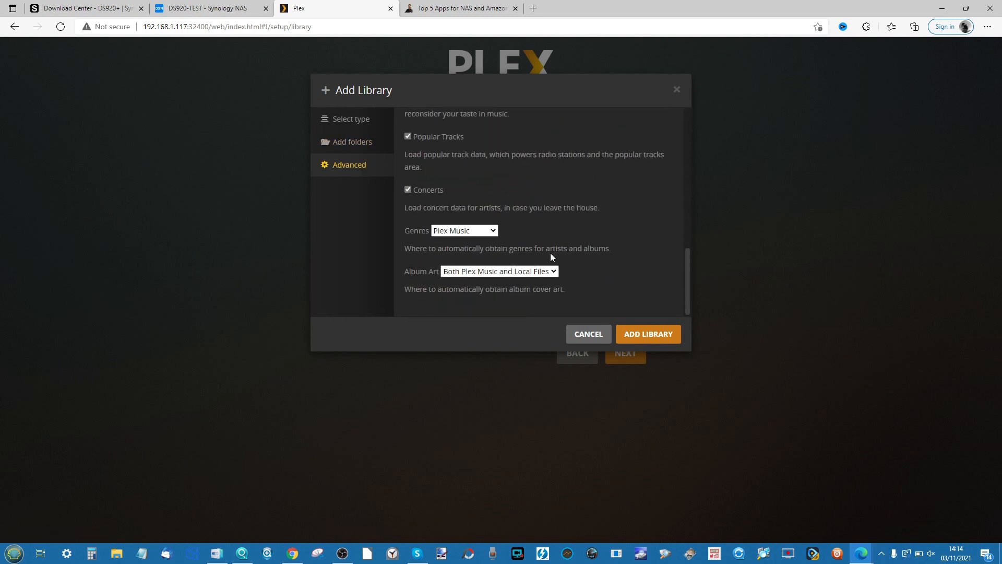
click(663, 338)
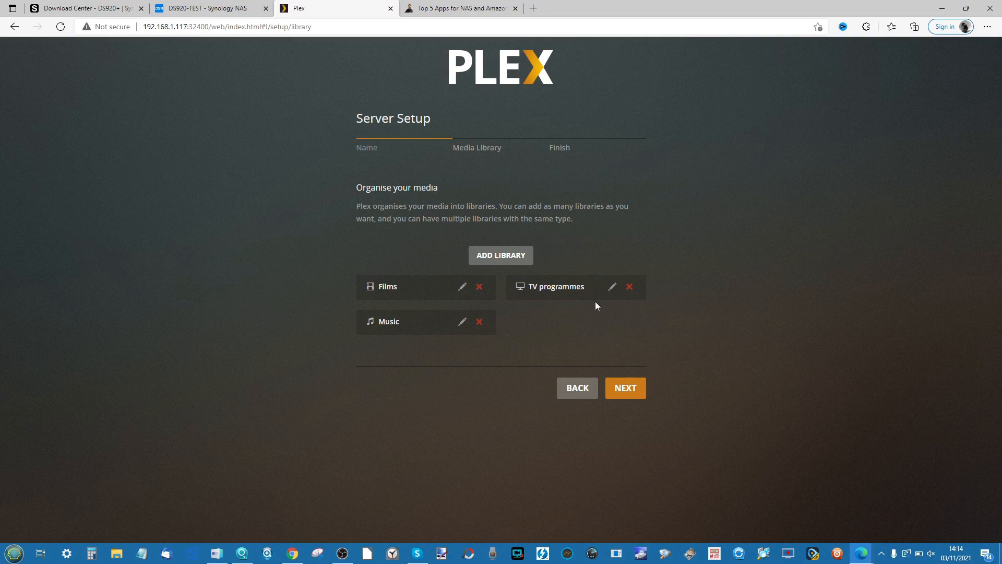
Step: Proceed past the media library stage and finish the server setup without getting the Plex apps
click(630, 395)
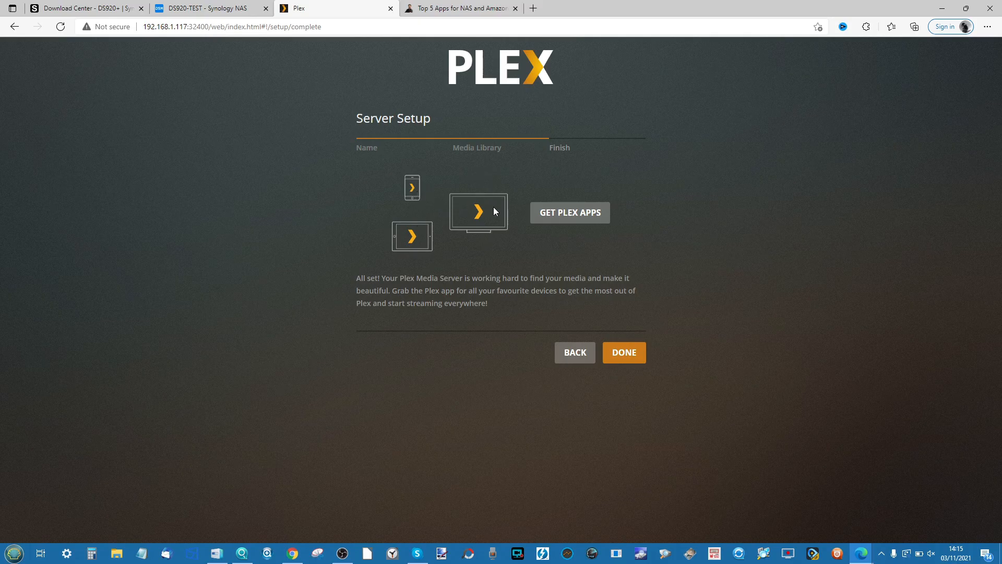
click(625, 353)
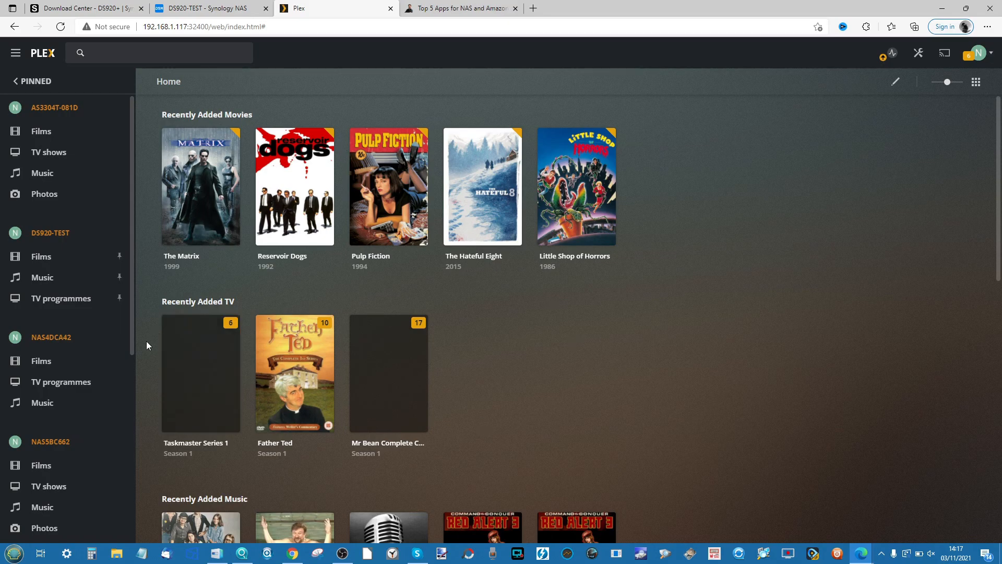
Step: Look through the pinned libraries and the full list of servers, and open the DS920-TEST server's overview
scroll(85, 341, down, 1)
scroll(84, 342, down, 5)
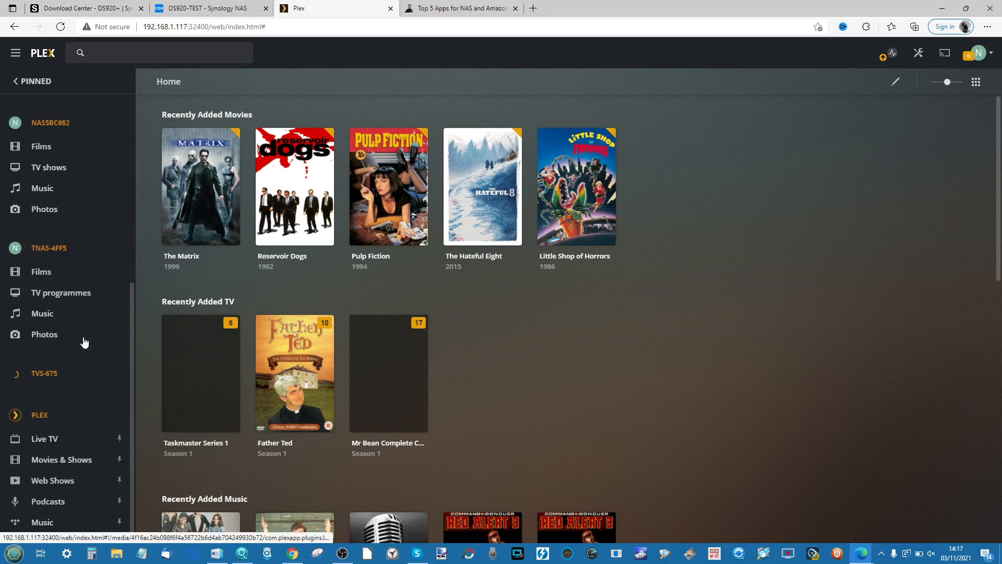
scroll(83, 341, up, 6)
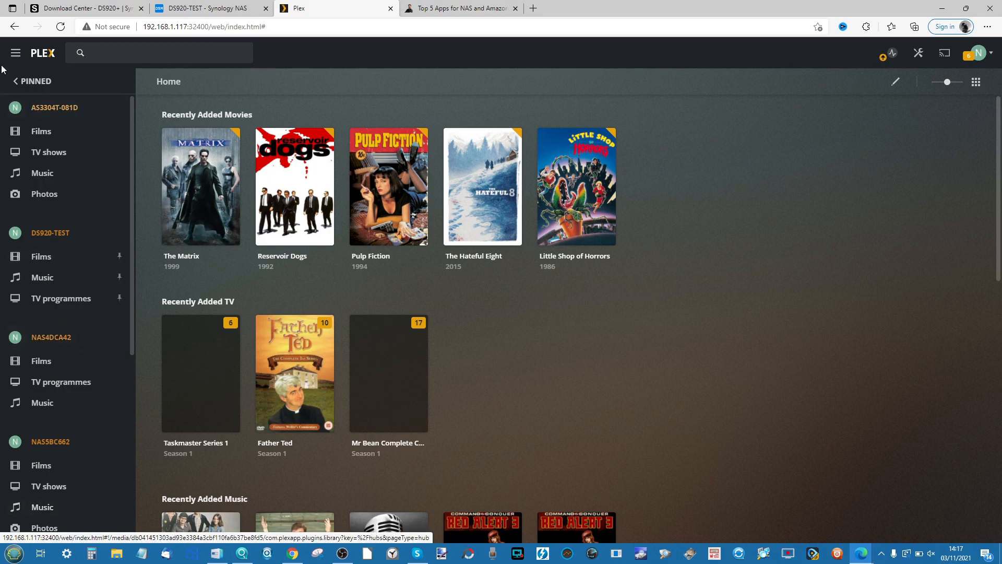
click(14, 82)
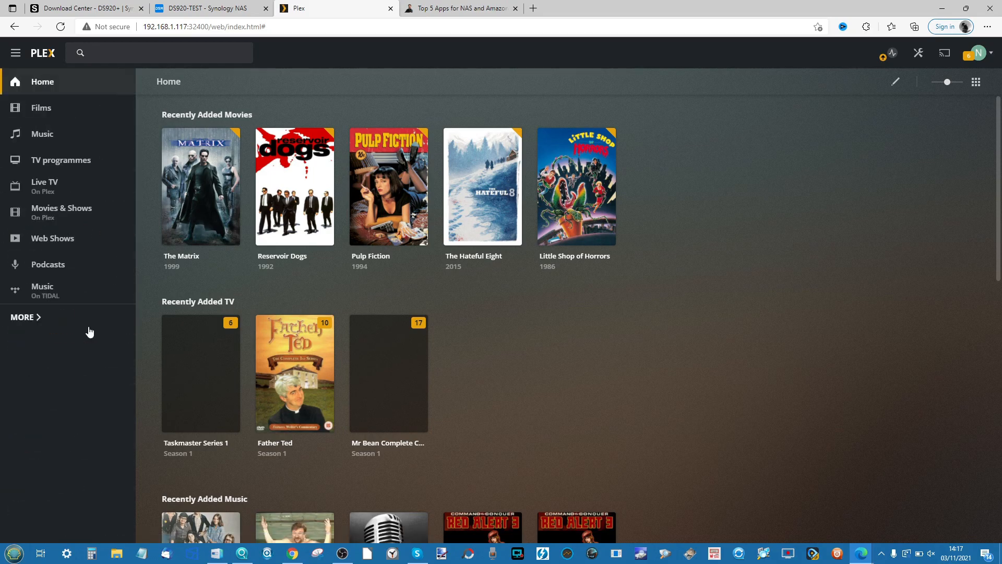
click(23, 317)
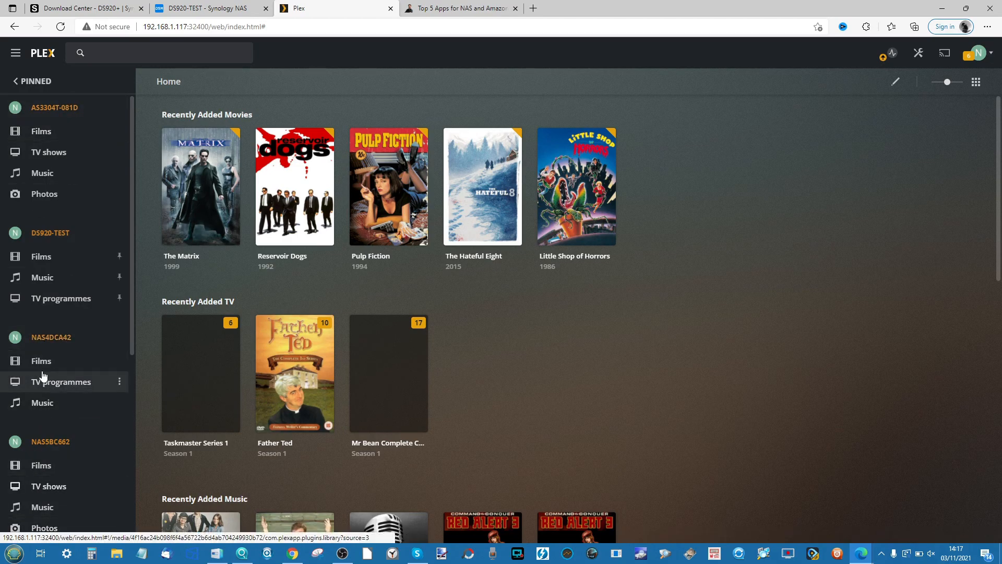
click(62, 239)
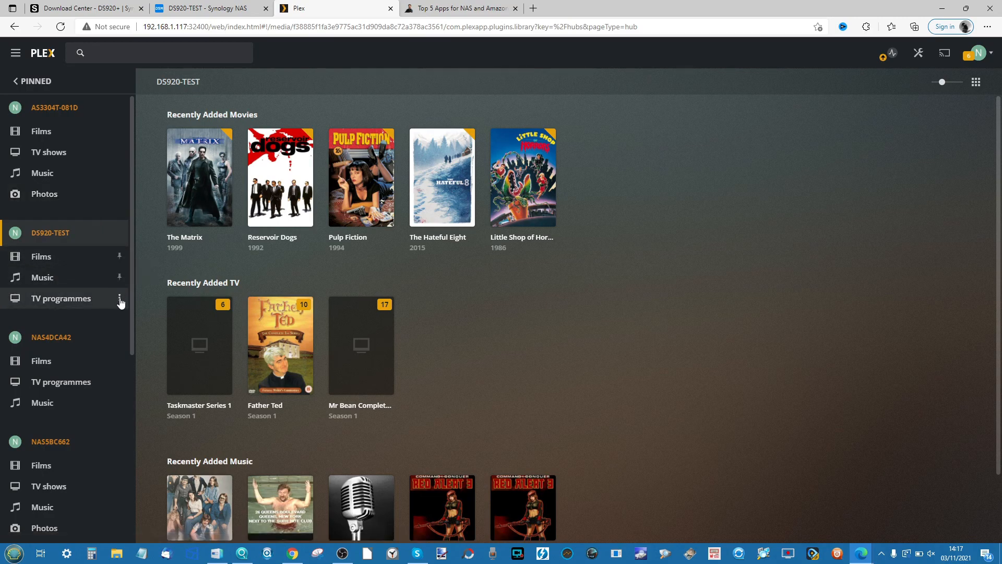
Step: Edit the DS920-TEST server's TV programmes library to use The Movie Database as its agent, and save the changes
click(120, 299)
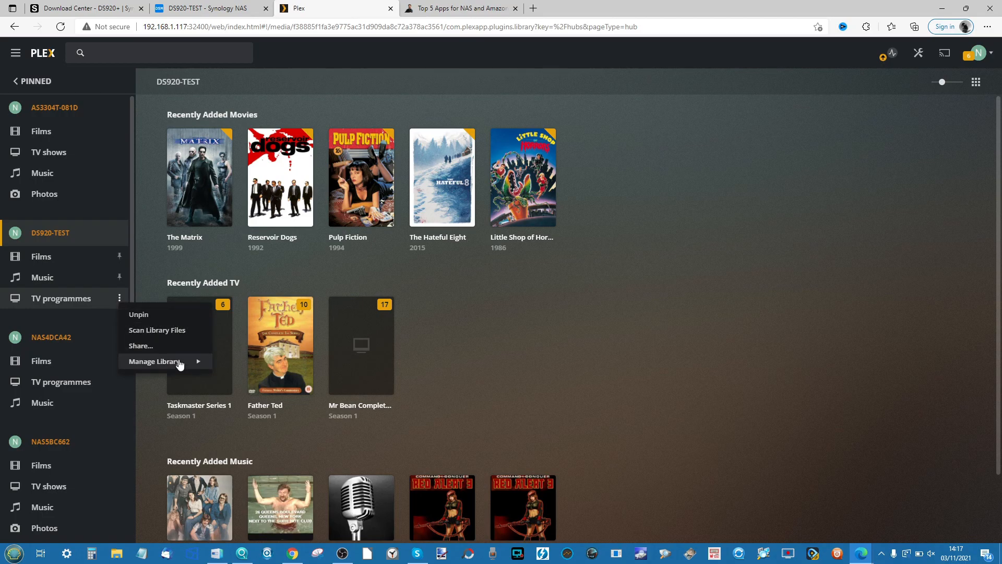
mouse_move(194, 362)
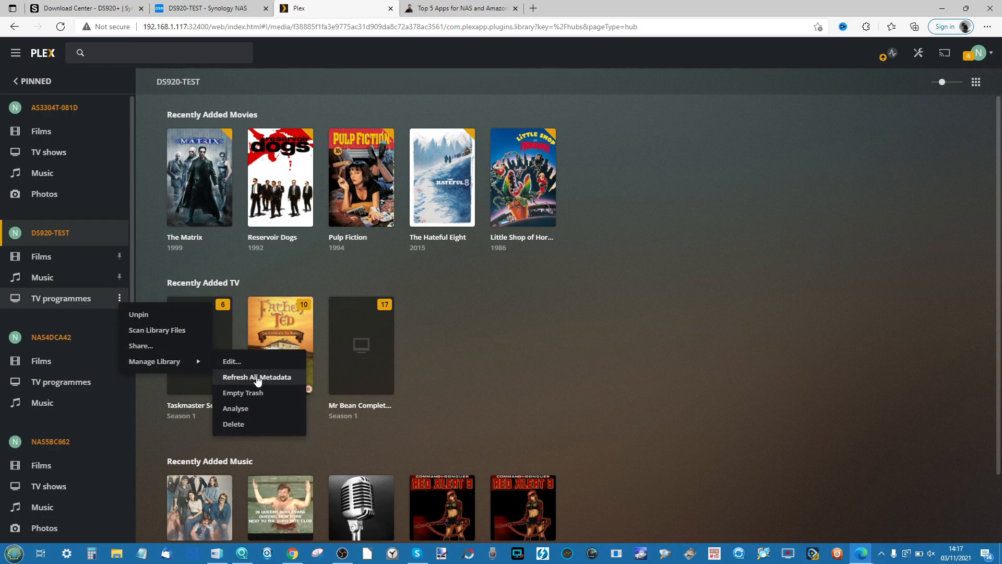
click(242, 361)
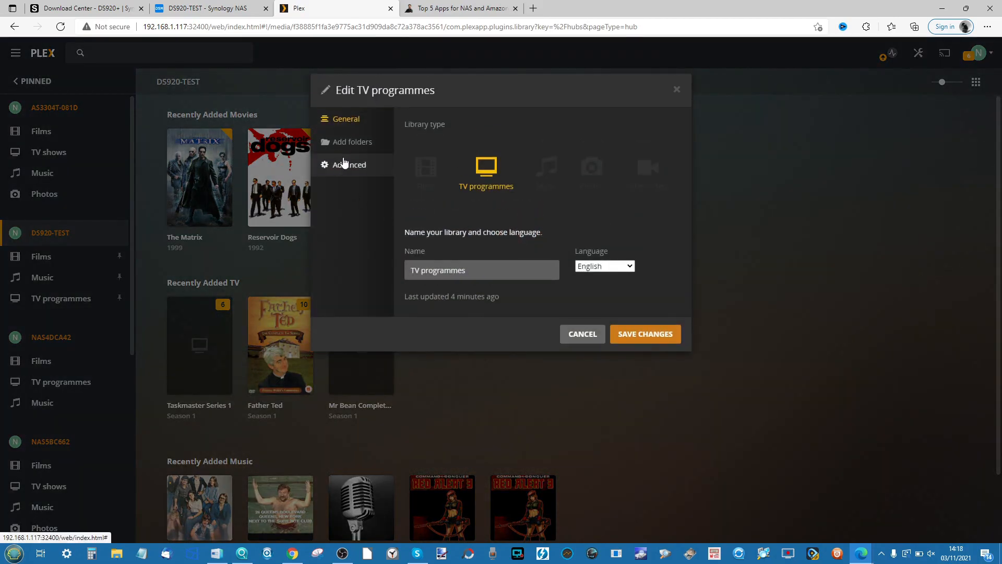
click(338, 165)
click(443, 126)
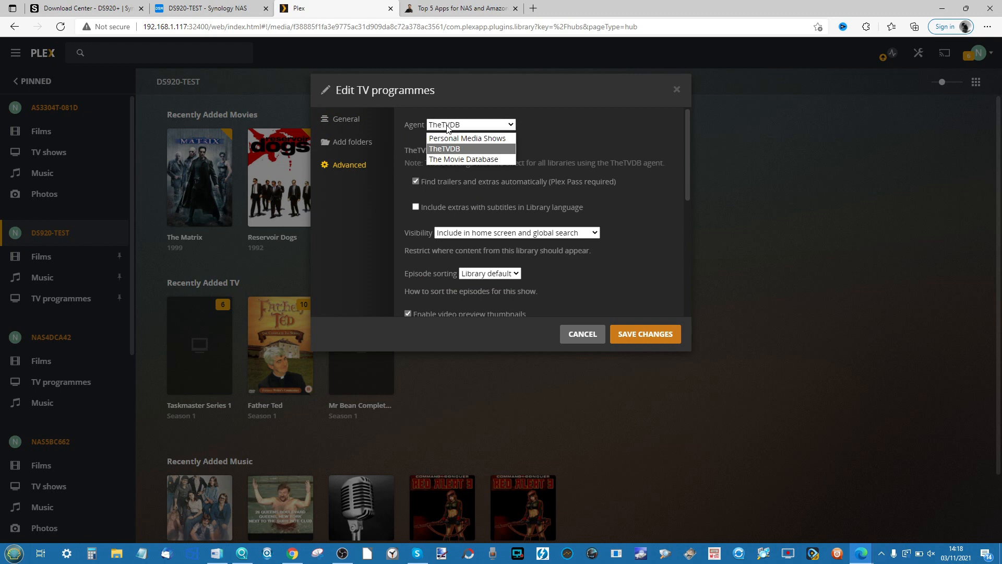
click(460, 159)
click(658, 334)
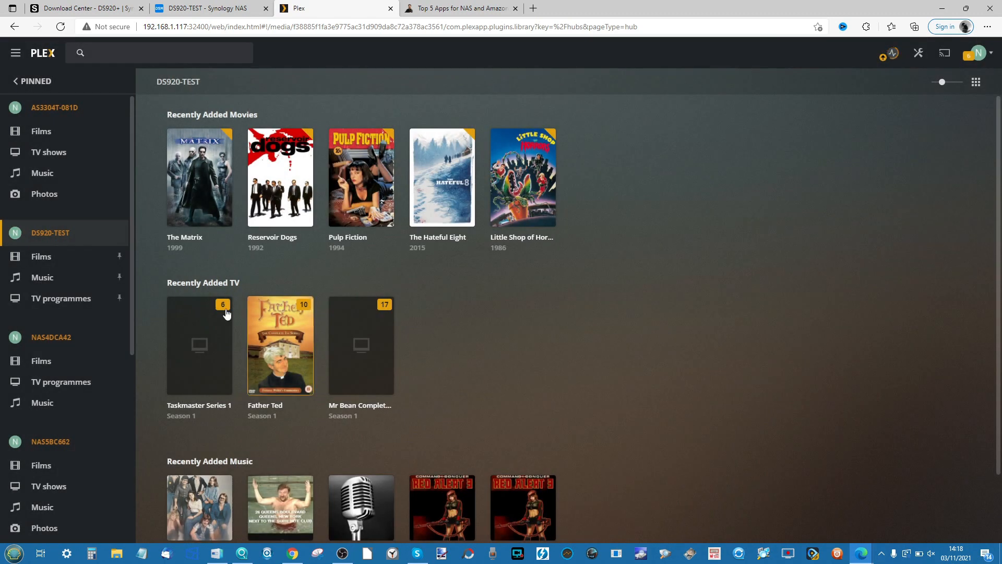
Step: Refresh all metadata for the DS920-TEST server's TV programmes library
click(120, 300)
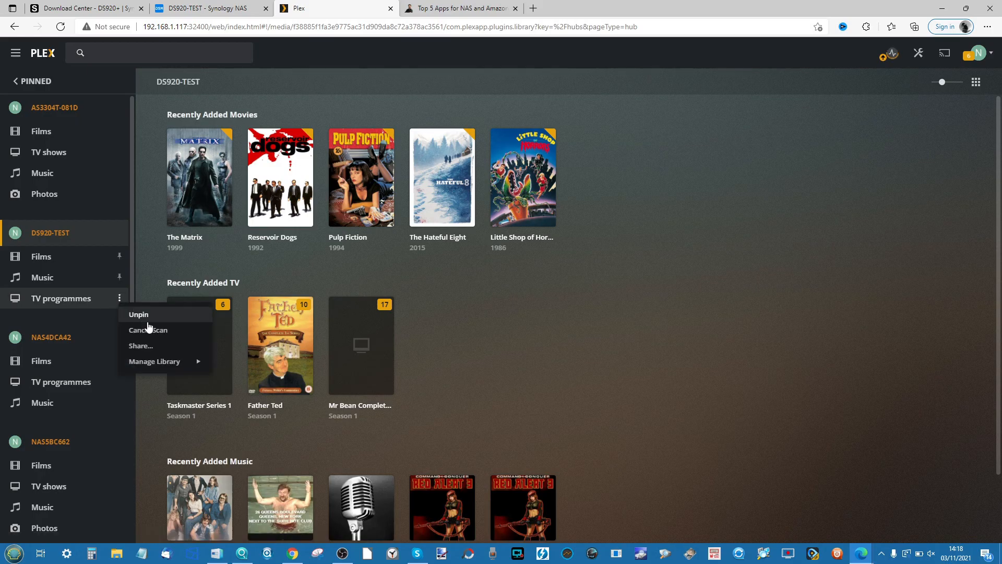
mouse_move(156, 361)
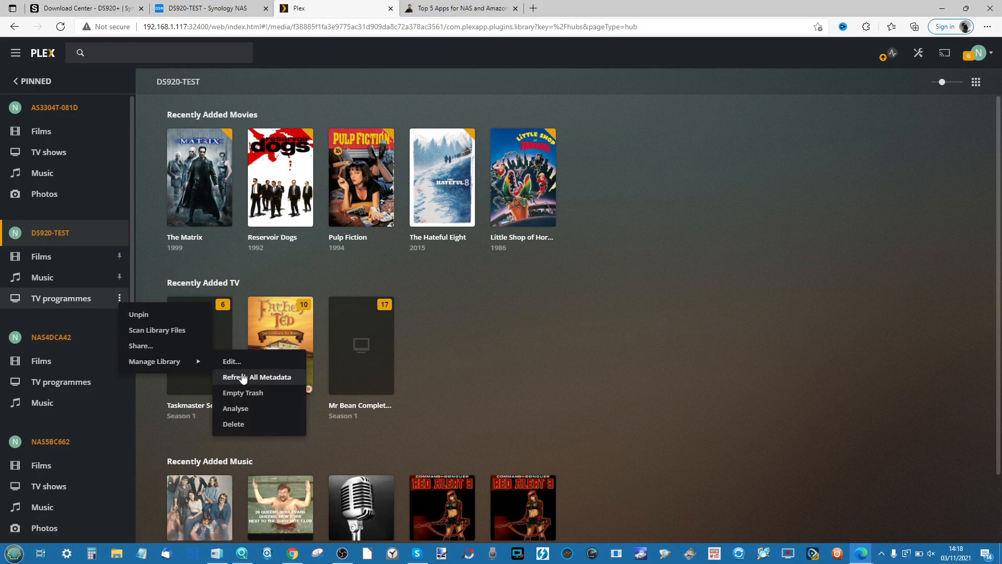
click(245, 377)
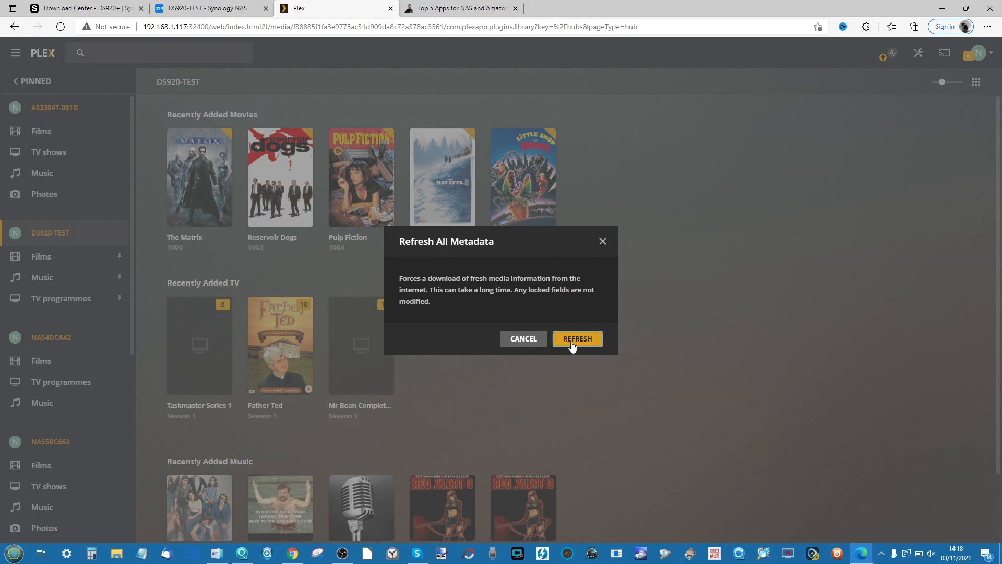
click(577, 340)
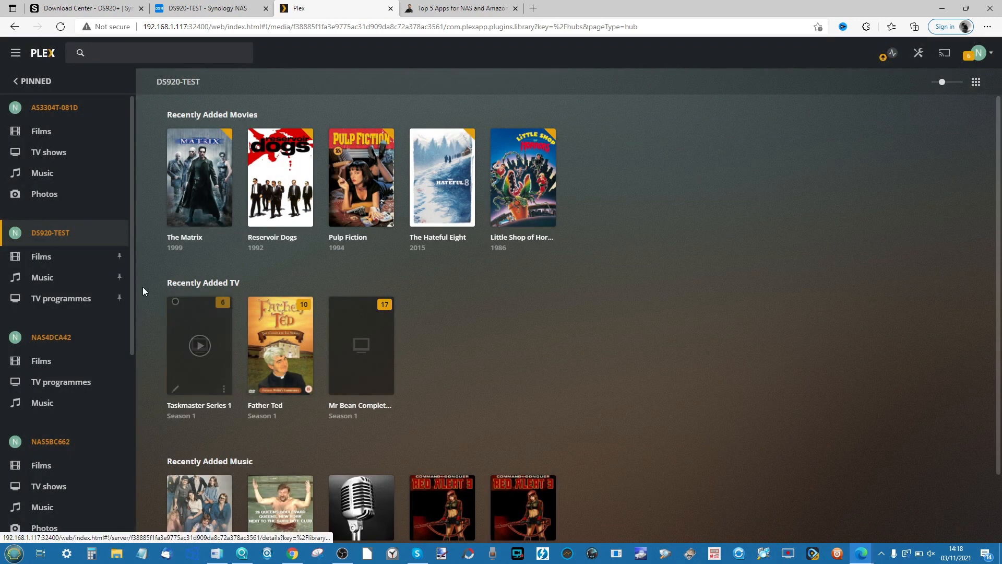
Step: Open The Hateful Eight from the DS920-TEST Films library and look through its cast, reviews, extras, soundtrack and related movies
click(59, 259)
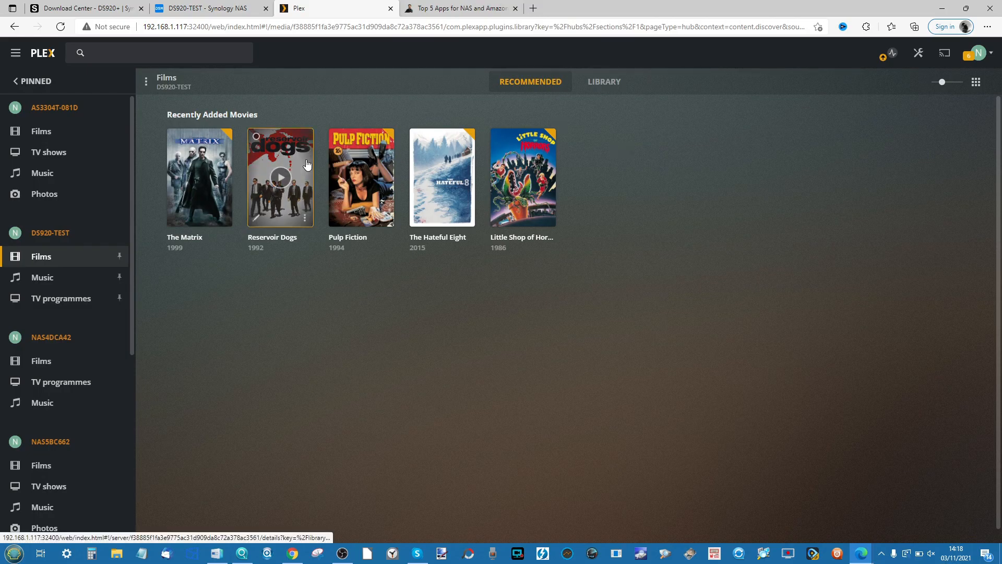
click(439, 149)
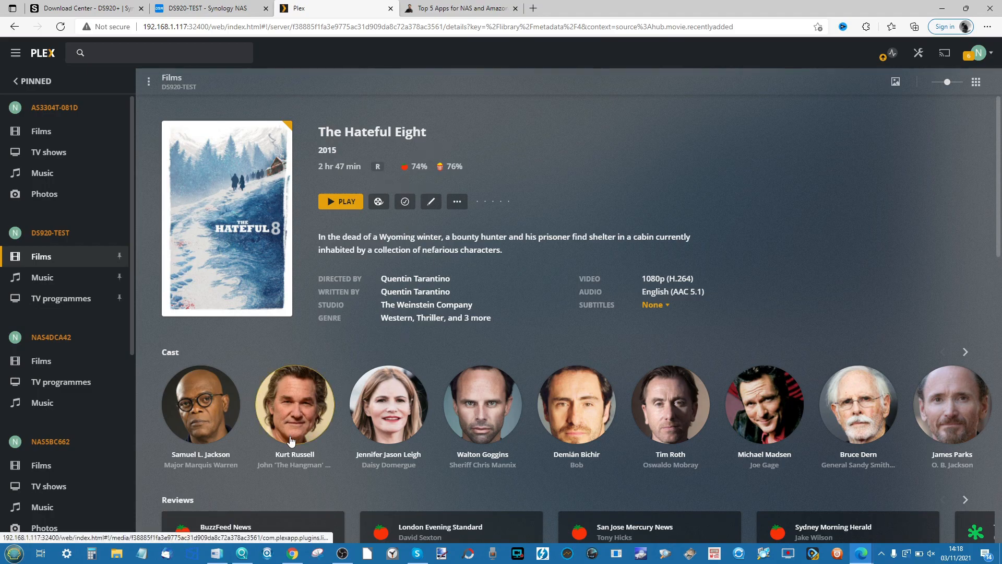
scroll(291, 441, down, 4)
scroll(454, 351, down, 3)
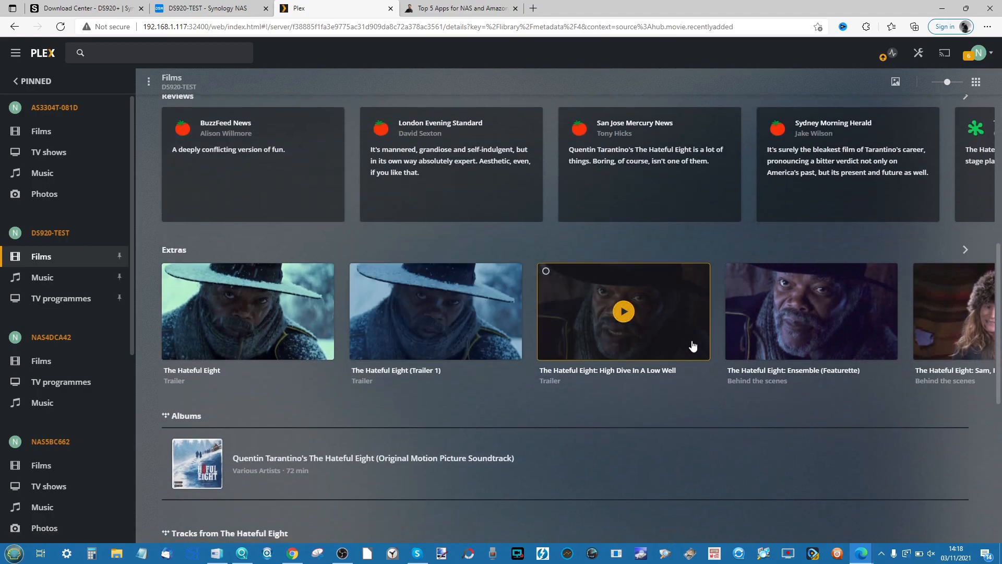
scroll(515, 330, down, 3)
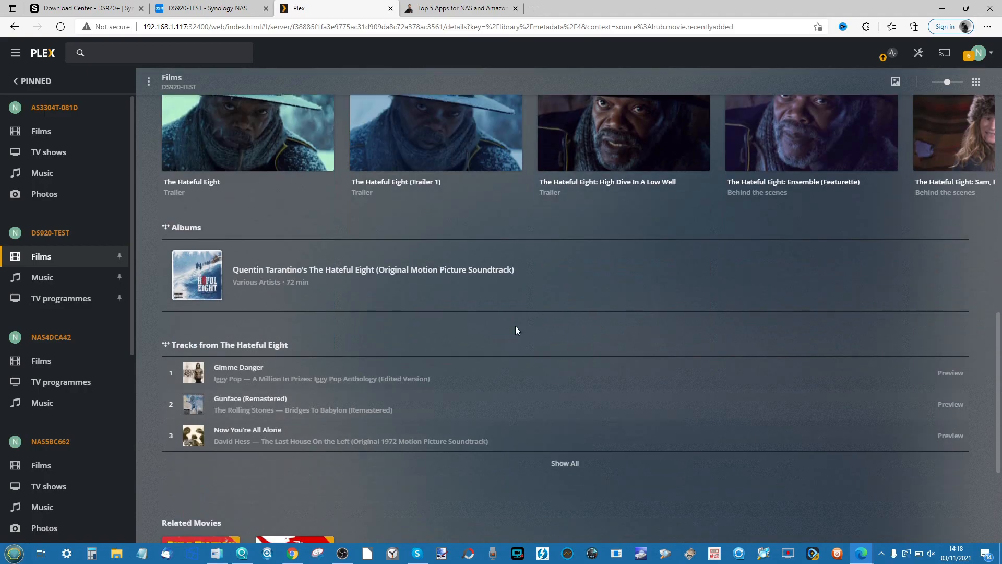
scroll(516, 330, down, 3)
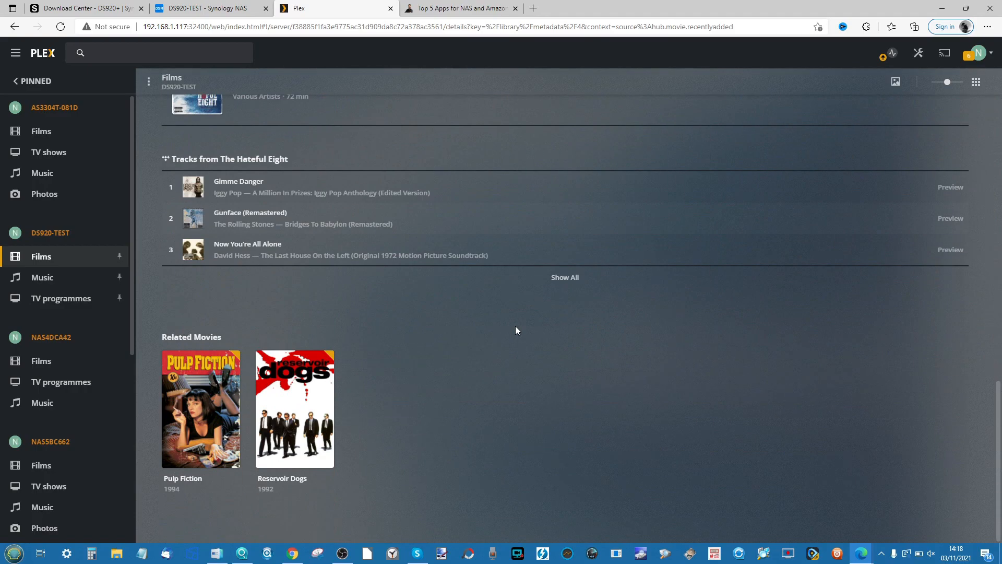
scroll(515, 331, up, 12)
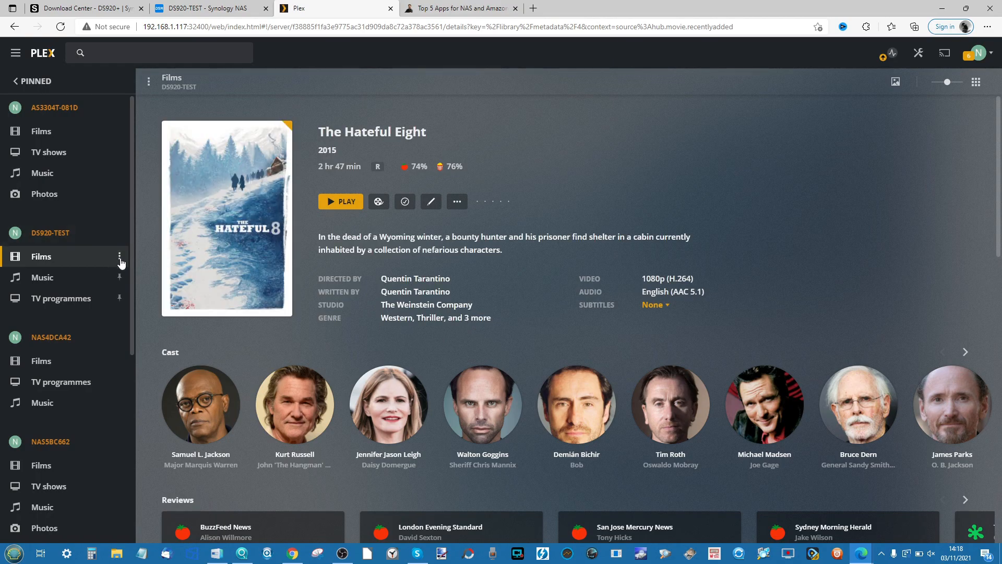
Step: Look through the management options for the Films library and DS920-TEST server, and open the server's status dashboard in its settings
click(118, 256)
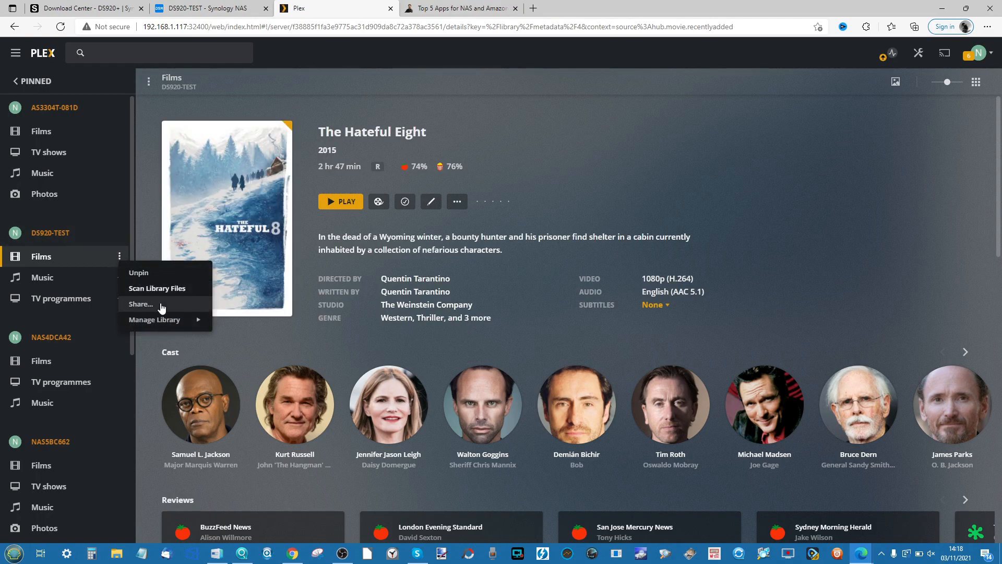
mouse_move(164, 324)
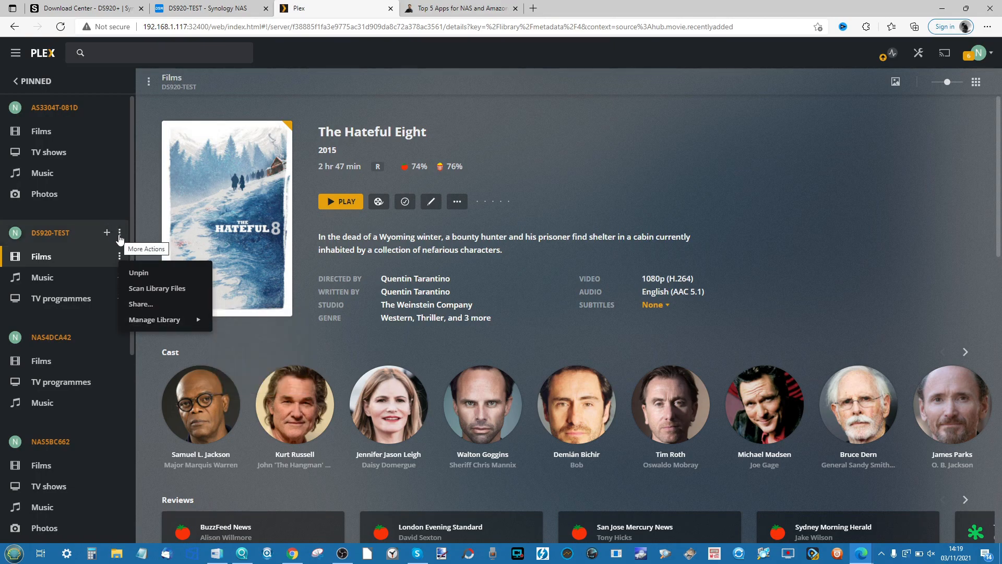
click(120, 234)
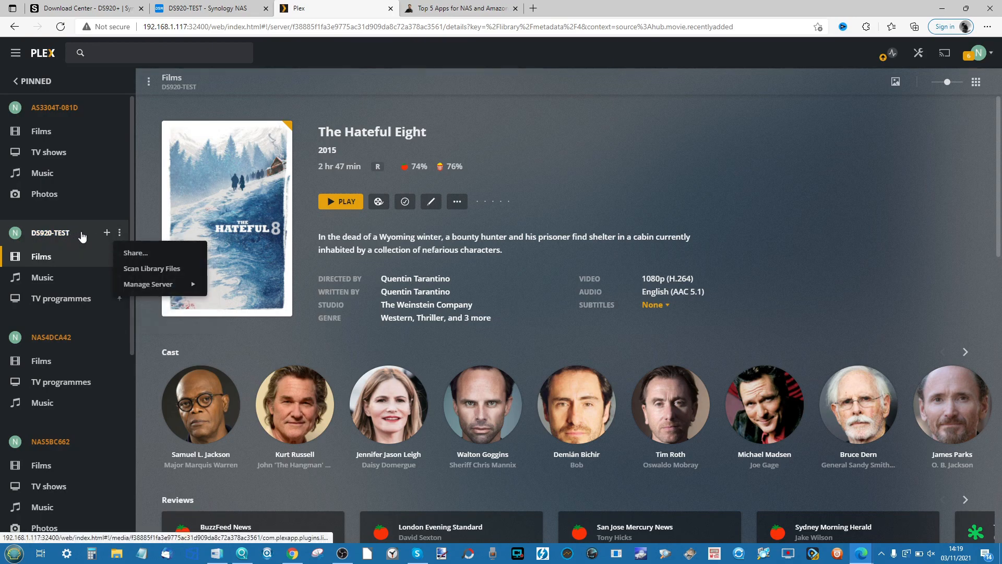
mouse_move(172, 283)
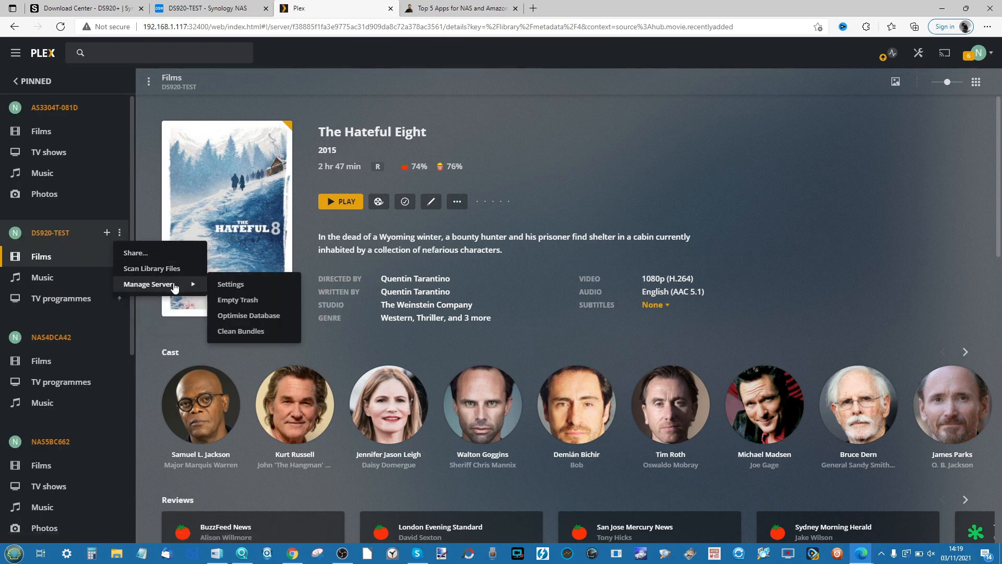
click(240, 289)
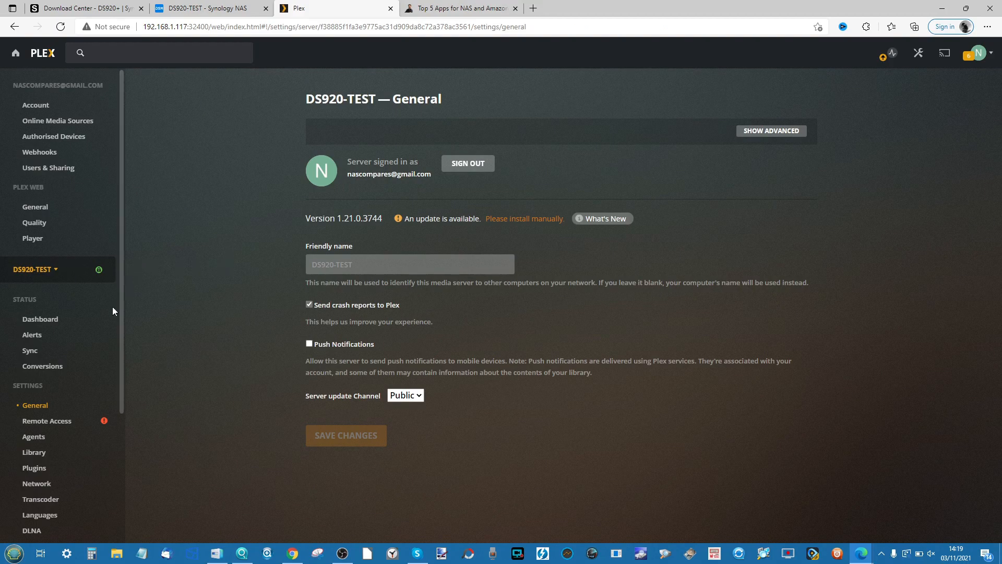
click(45, 323)
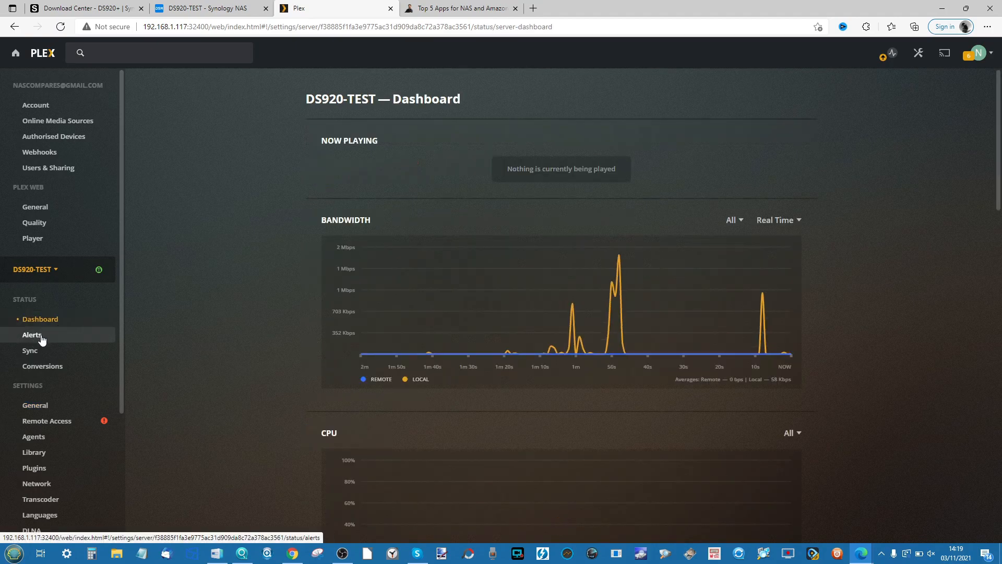
scroll(42, 340, down, 3)
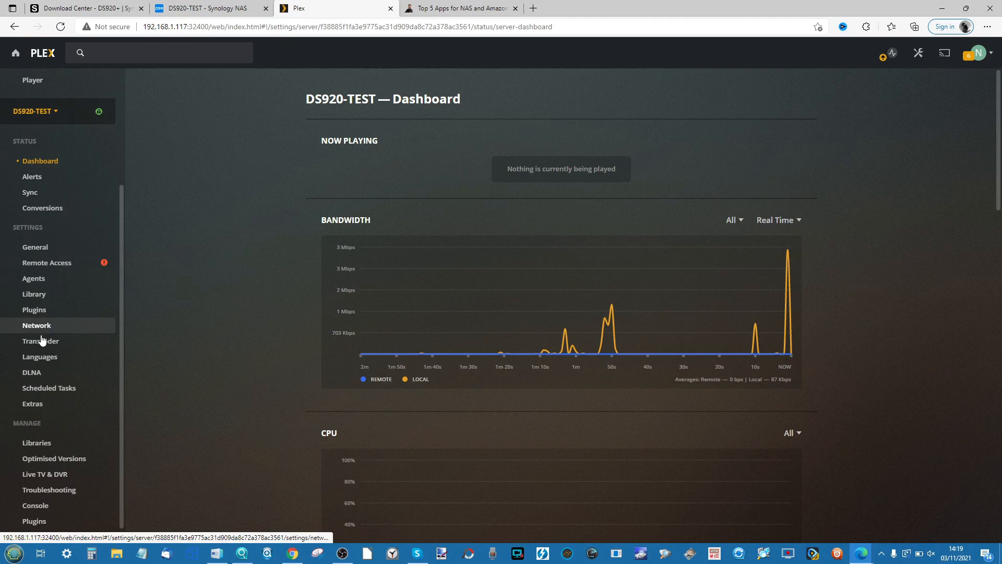
Step: Review the DS920-TEST server's transcoder settings and the available transcoder quality options, keeping the current choice
click(52, 344)
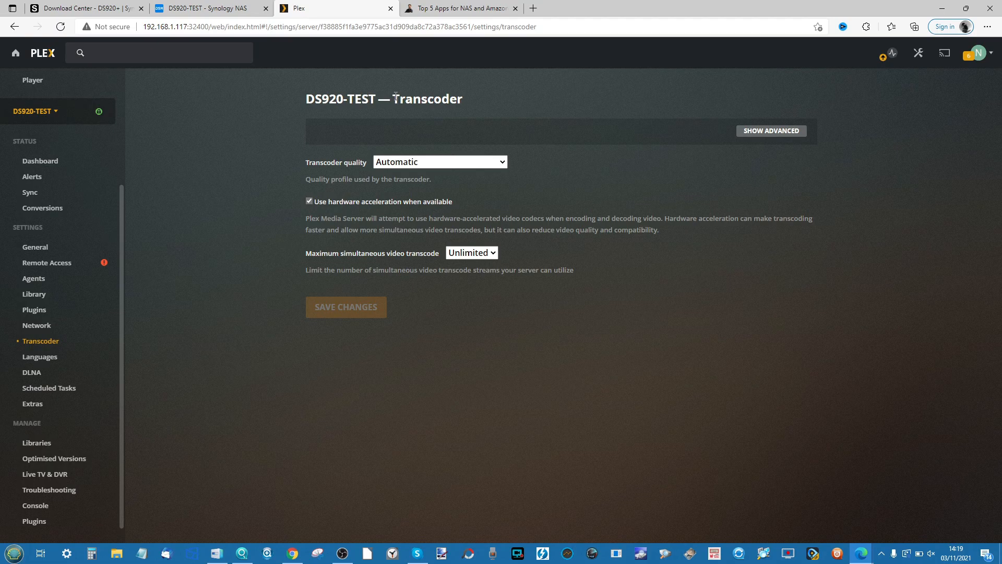
click(412, 161)
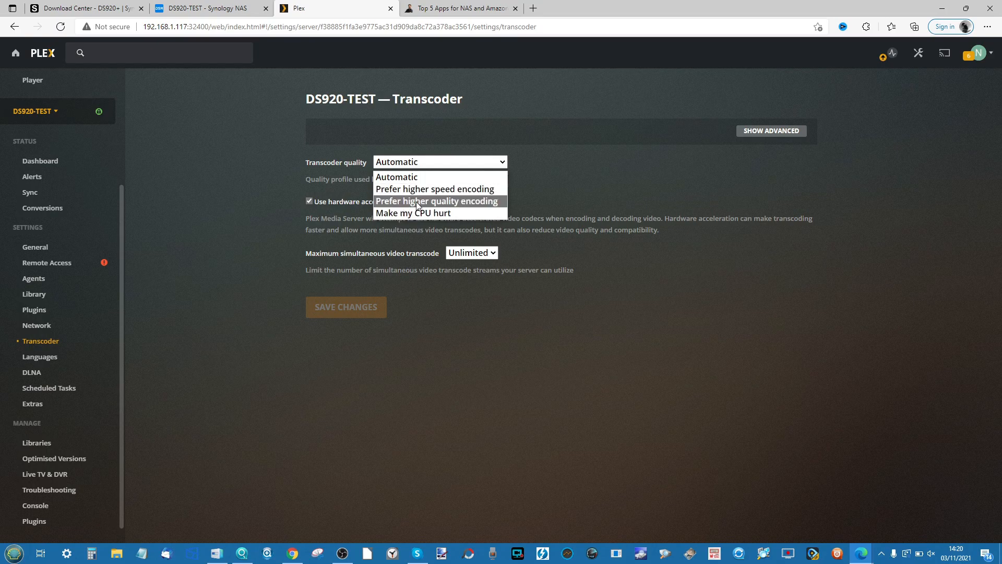
click(289, 185)
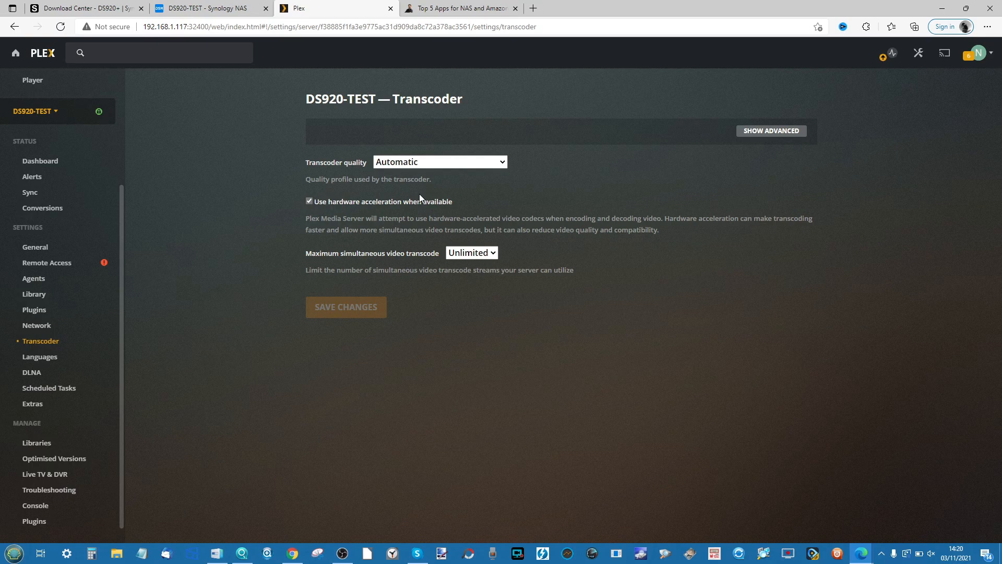
Step: Enable the DLNA server for DS920-TEST and save the changes
click(31, 373)
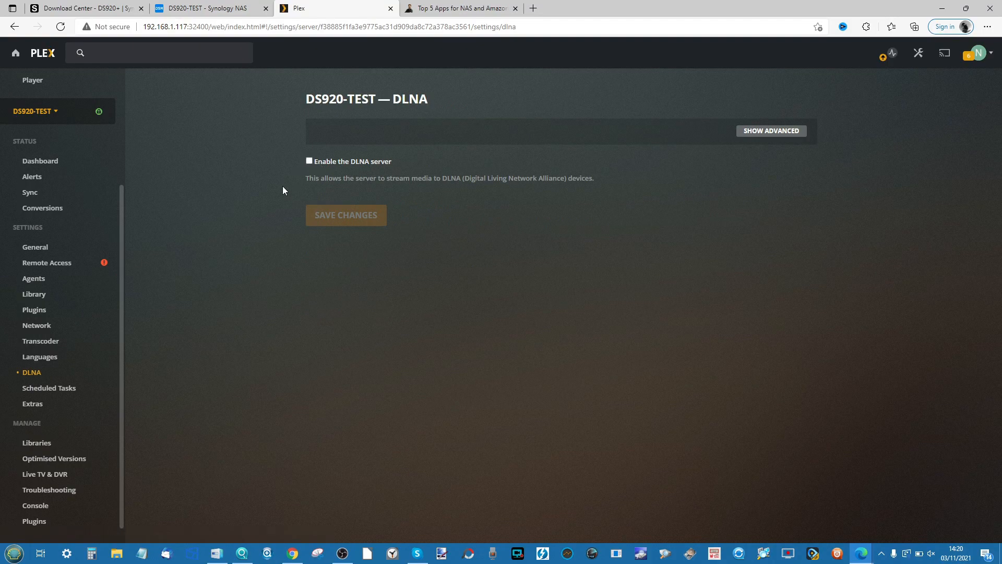
click(309, 161)
click(333, 211)
Step: Revisit the general server settings, return to the Plex home page, and look through the recently added movies, TV and music
click(29, 254)
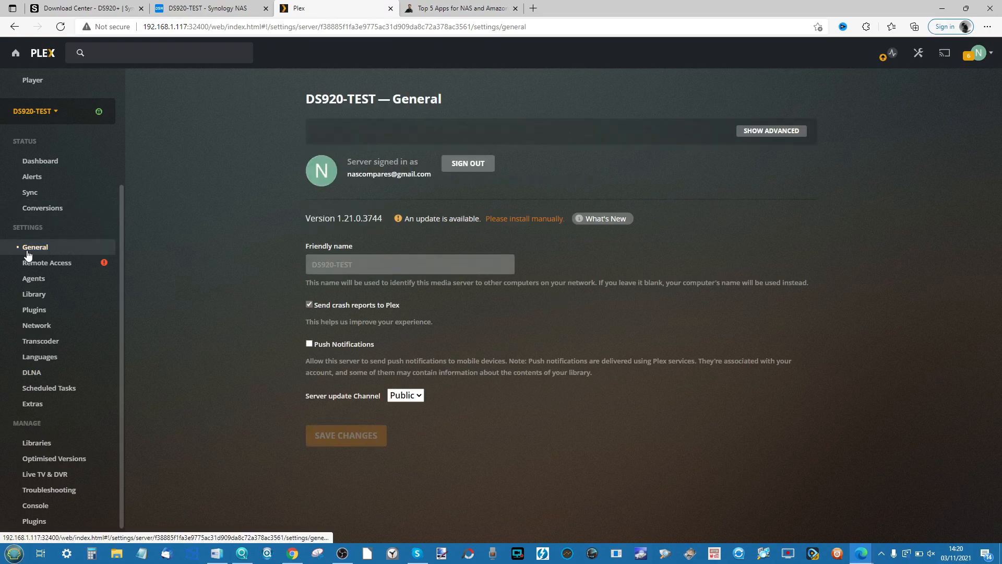
click(16, 52)
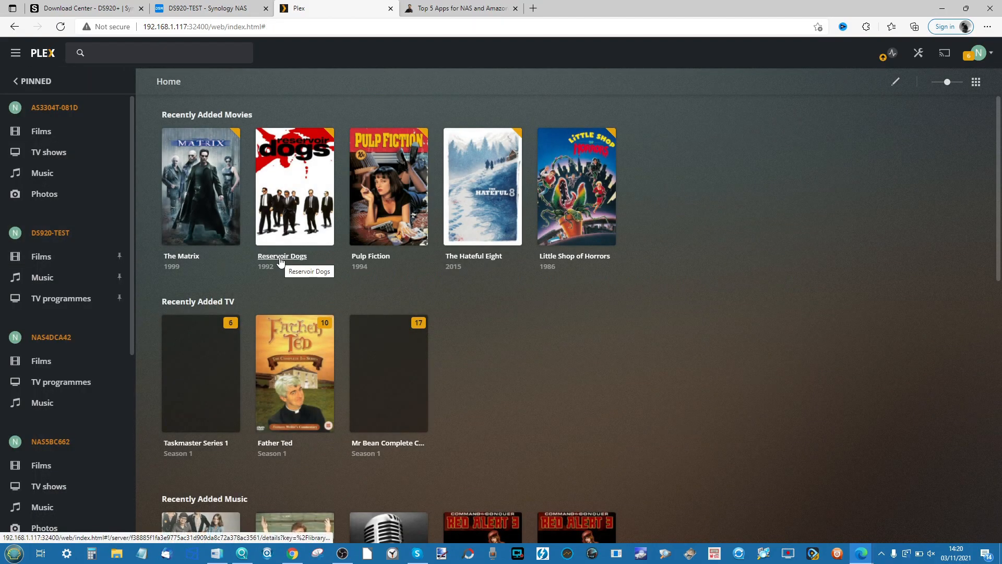
scroll(280, 261, down, 2)
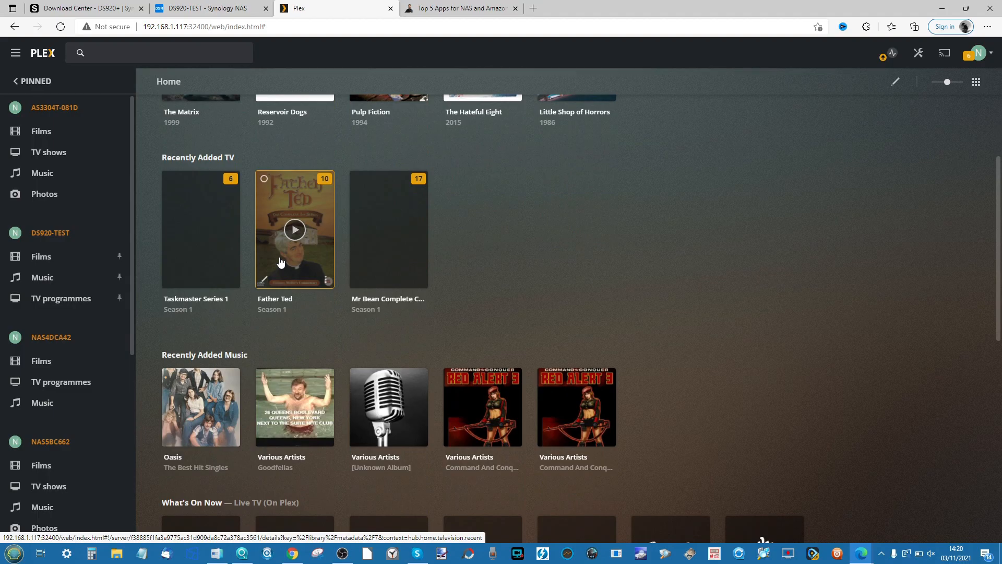
scroll(280, 261, up, 2)
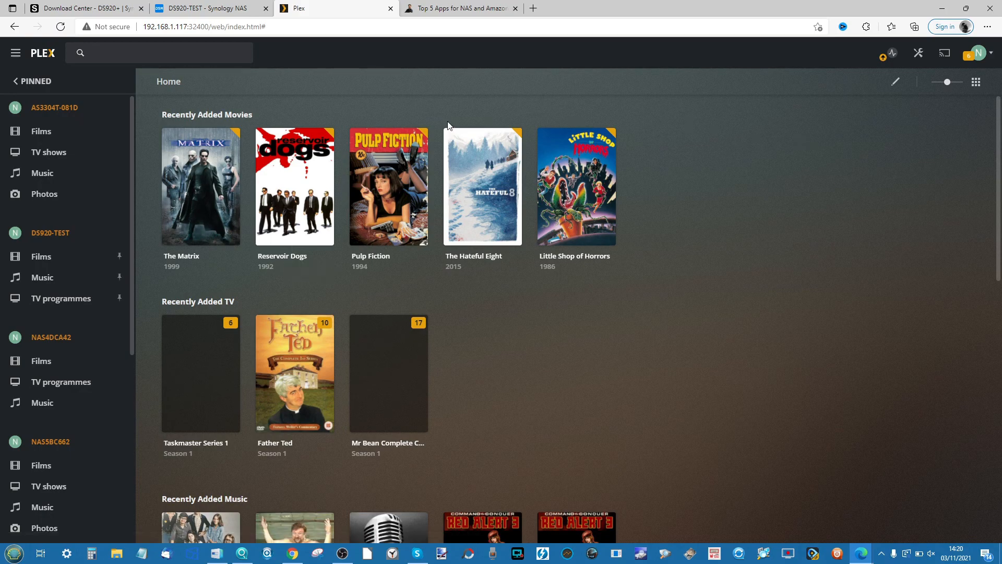
Step: Switch to the Synology NAS desktop and view the beta packages in Package Center
click(193, 7)
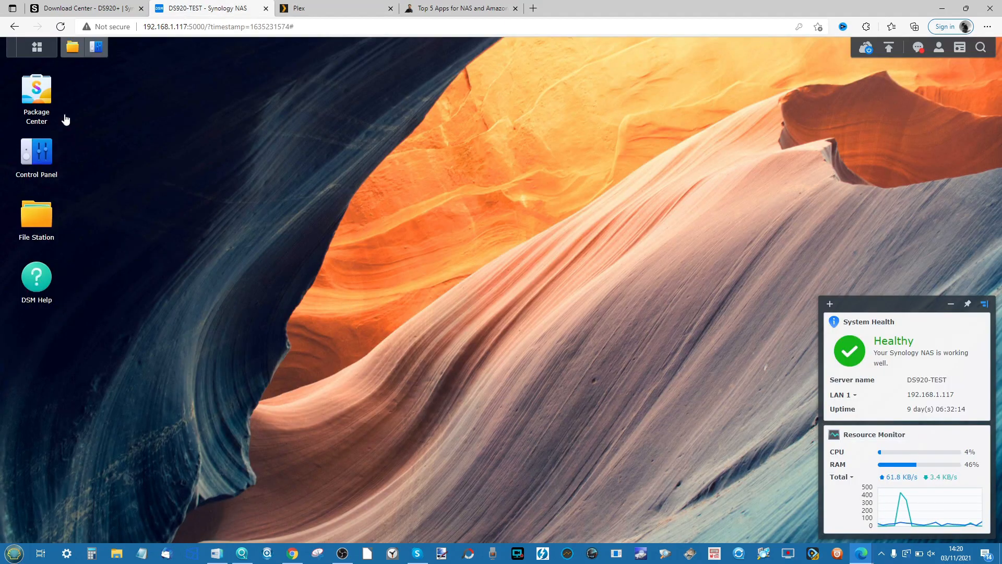
click(37, 90)
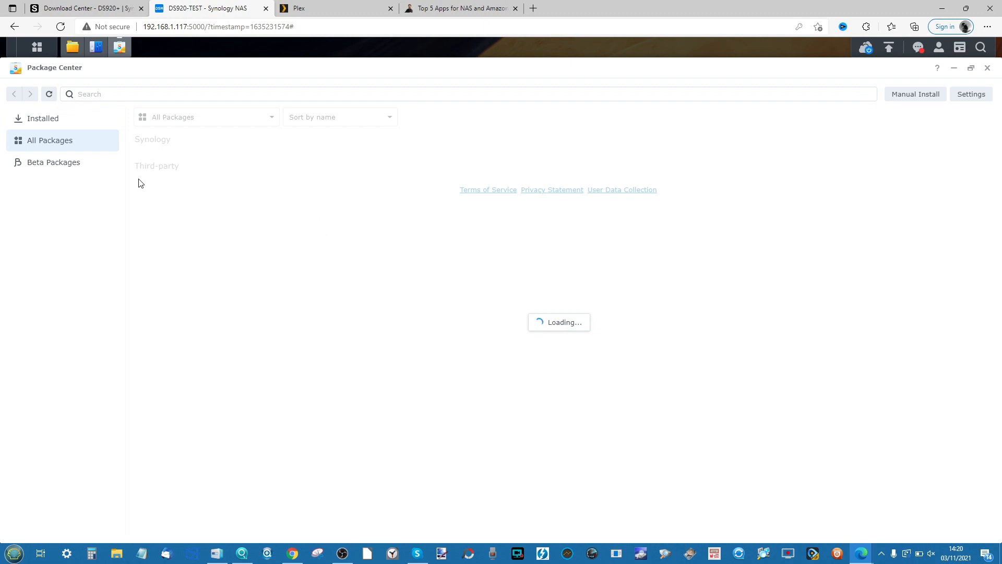
click(60, 166)
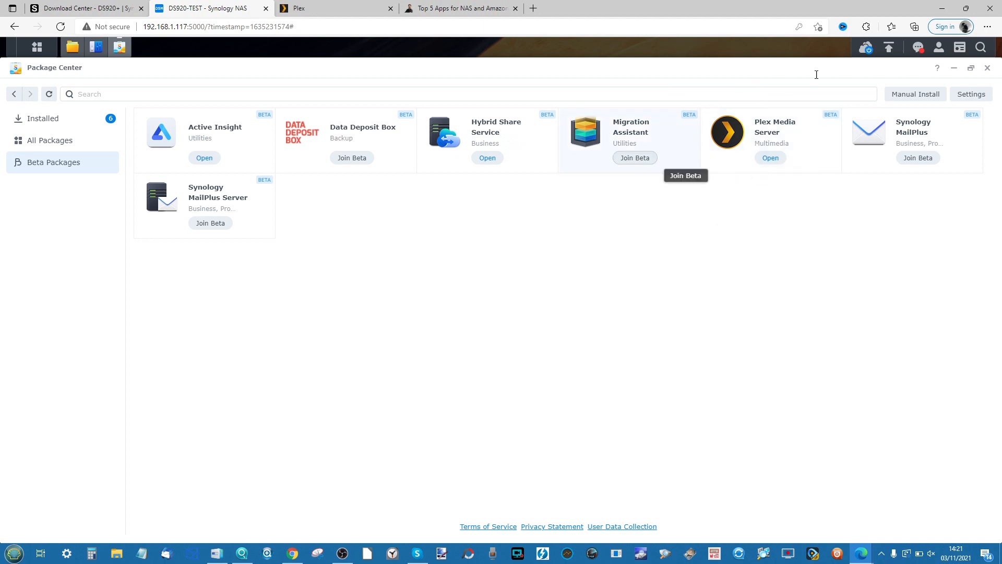
Step: Download the available Plex Media Server update from DS920-TEST's general settings in Plex, and return to Package Center on the Synology NAS
click(290, 7)
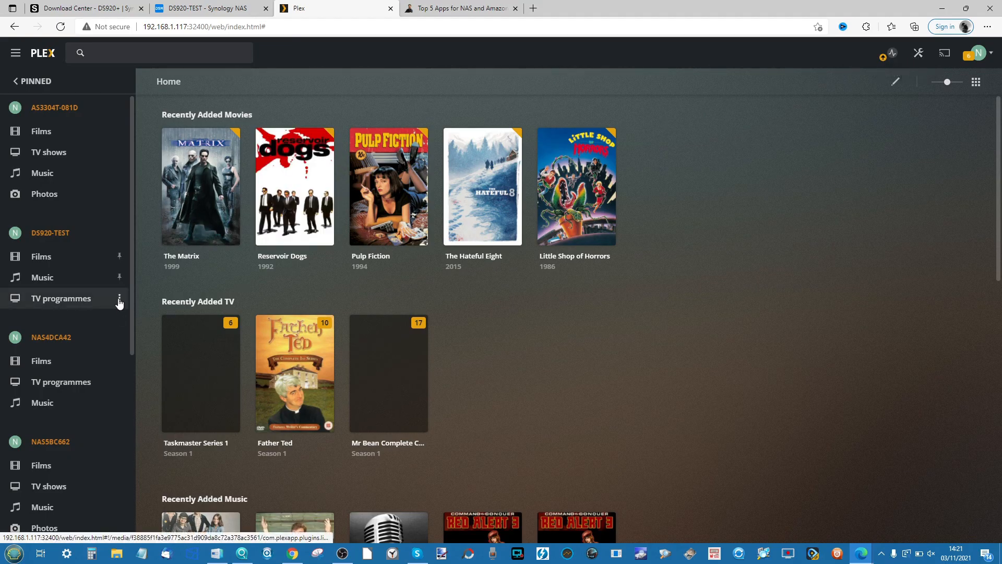
click(121, 233)
mouse_move(154, 284)
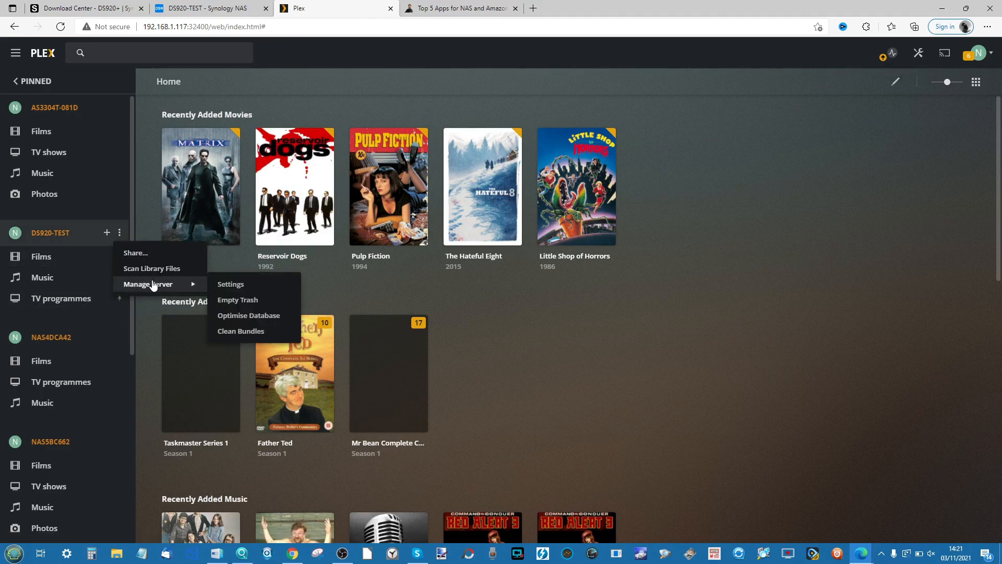
click(243, 286)
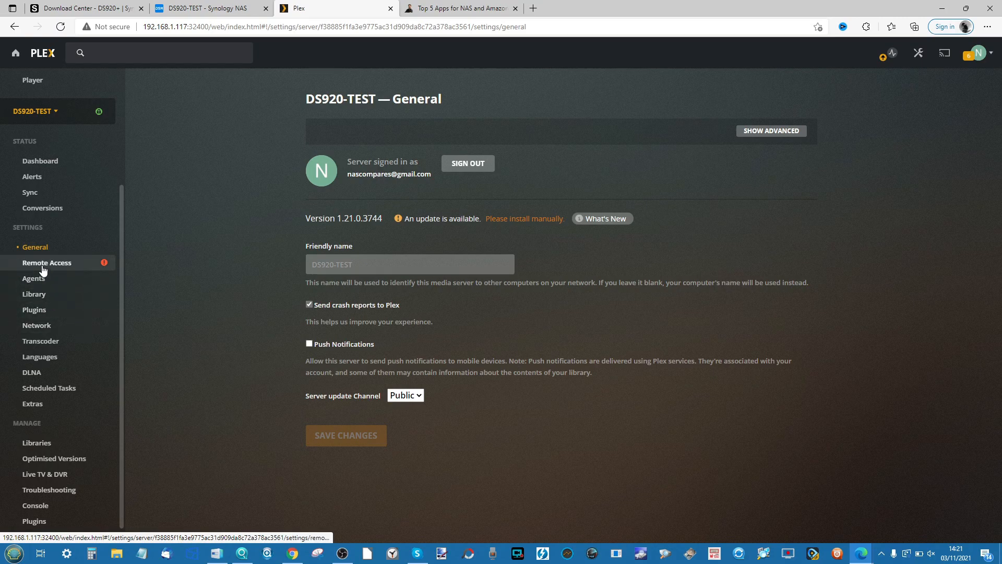
scroll(43, 269, down, 1)
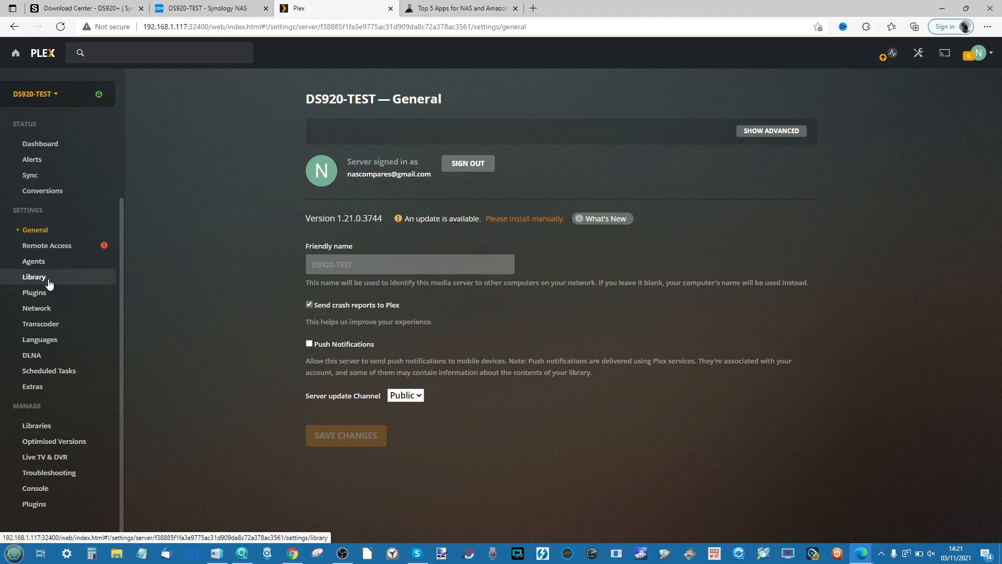
click(764, 131)
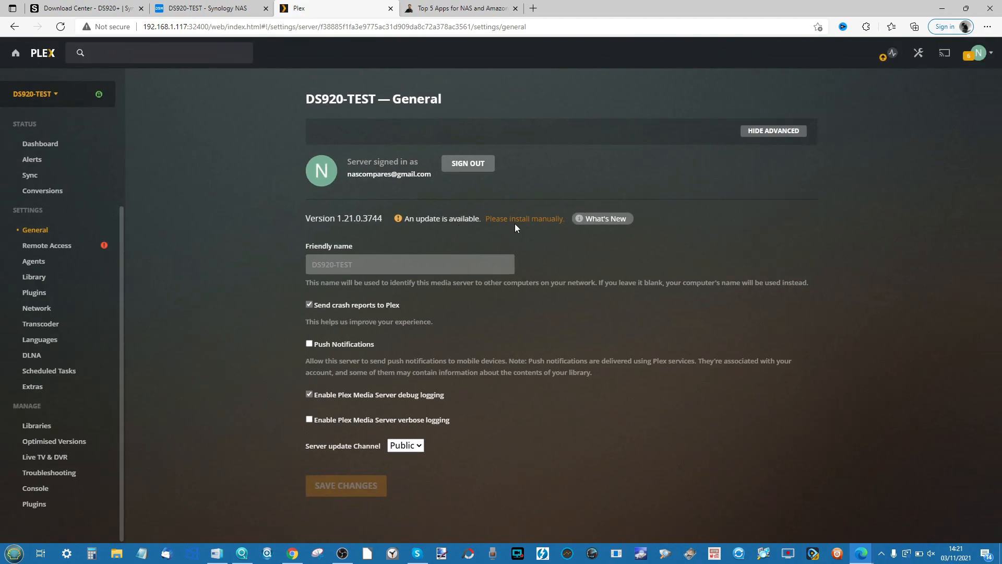
click(520, 222)
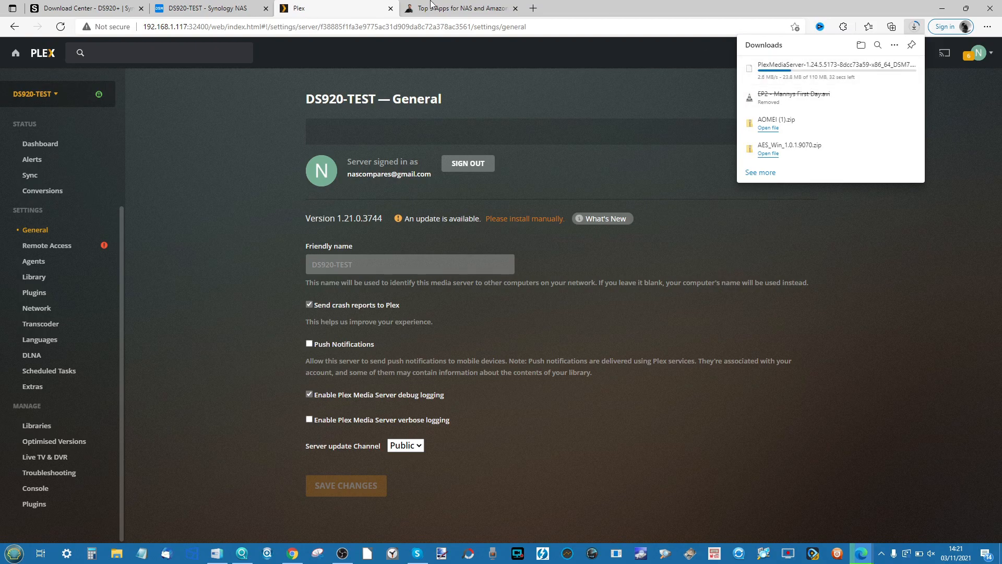
click(218, 4)
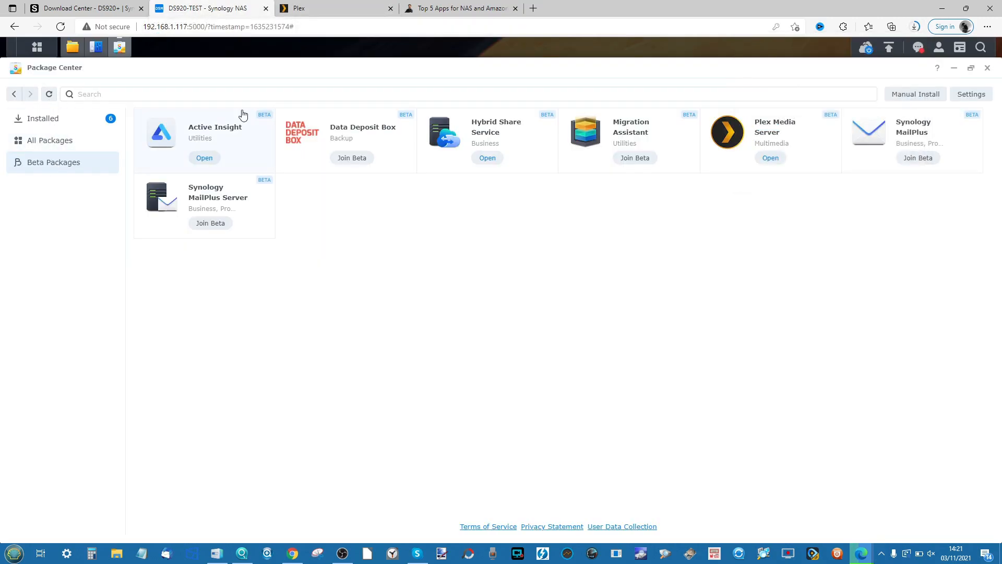
Step: Start a manual package install and select PlexMediaServer-1.24.5.5173-8dcc73a59-x86_64_DSM7.spk from the Downloads folder
click(917, 96)
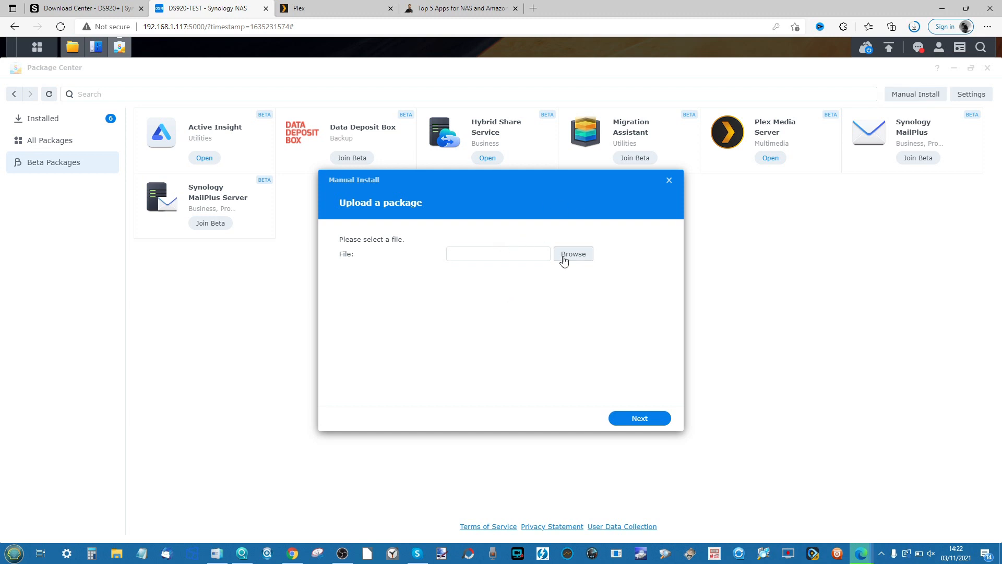
click(916, 27)
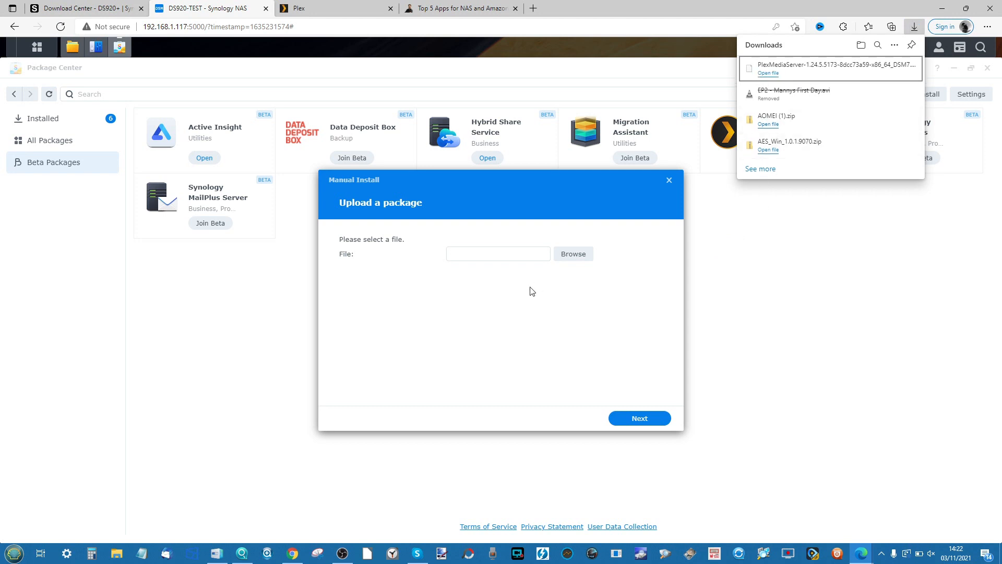
click(578, 255)
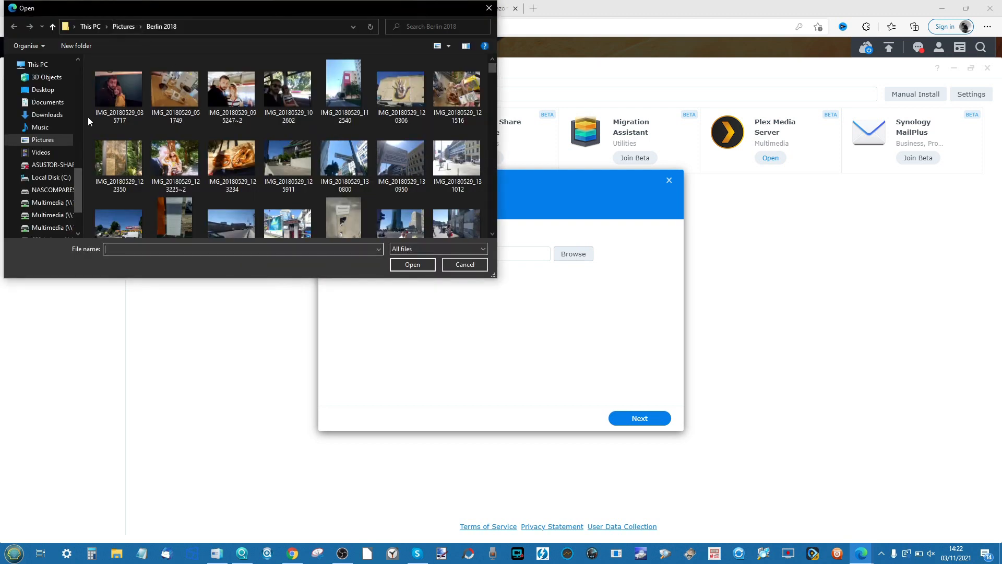
scroll(52, 167, up, 6)
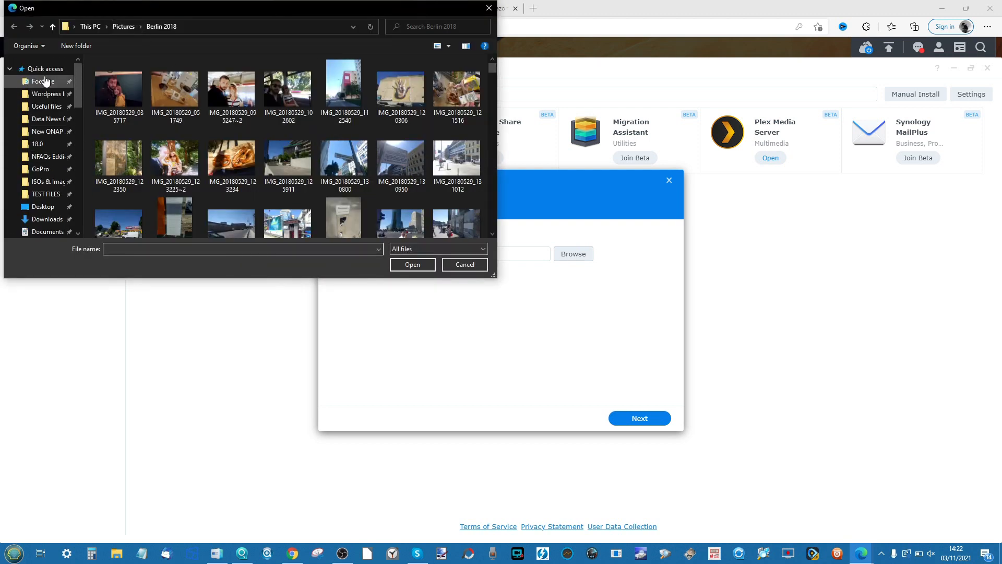
scroll(39, 175, down, 1)
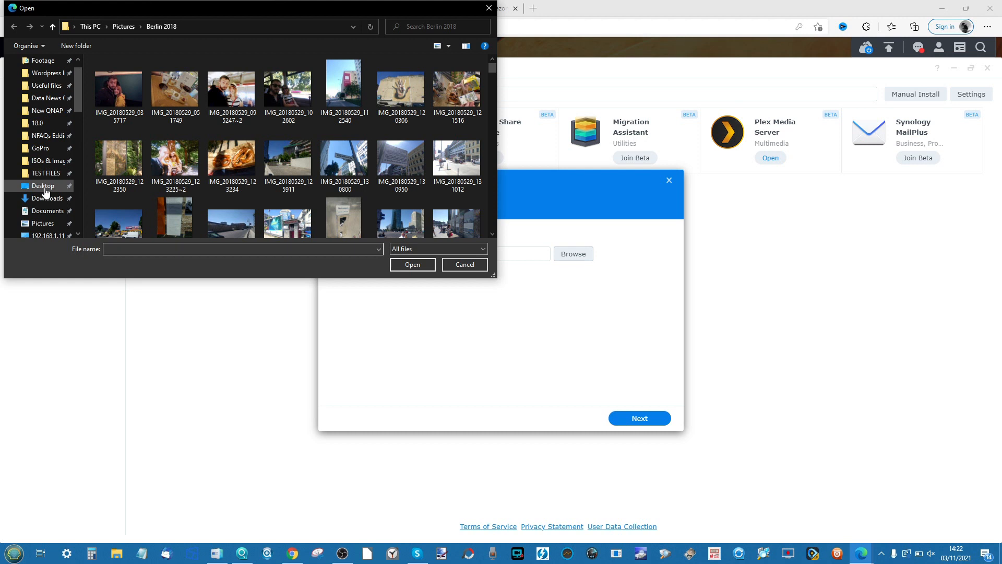
click(45, 202)
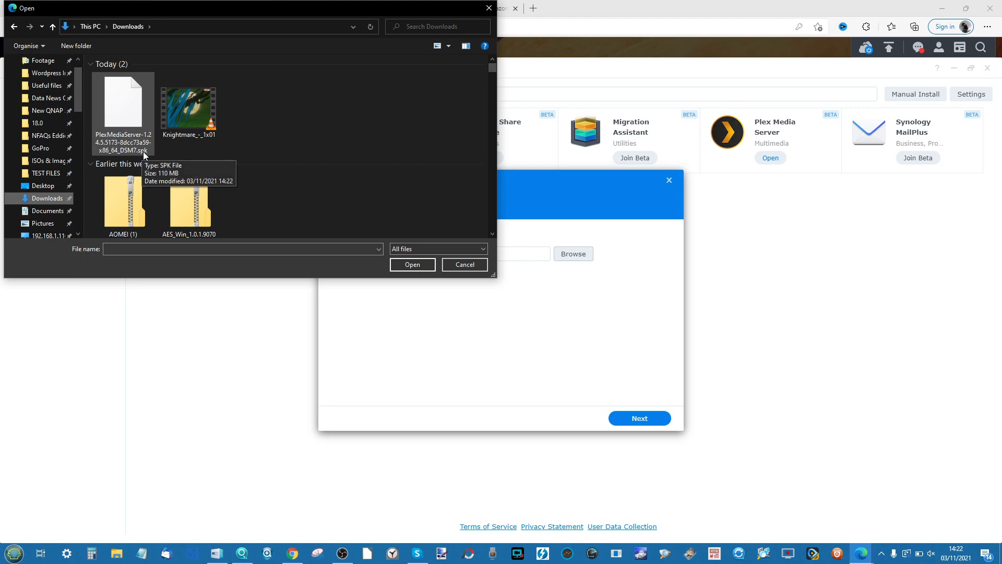
click(127, 121)
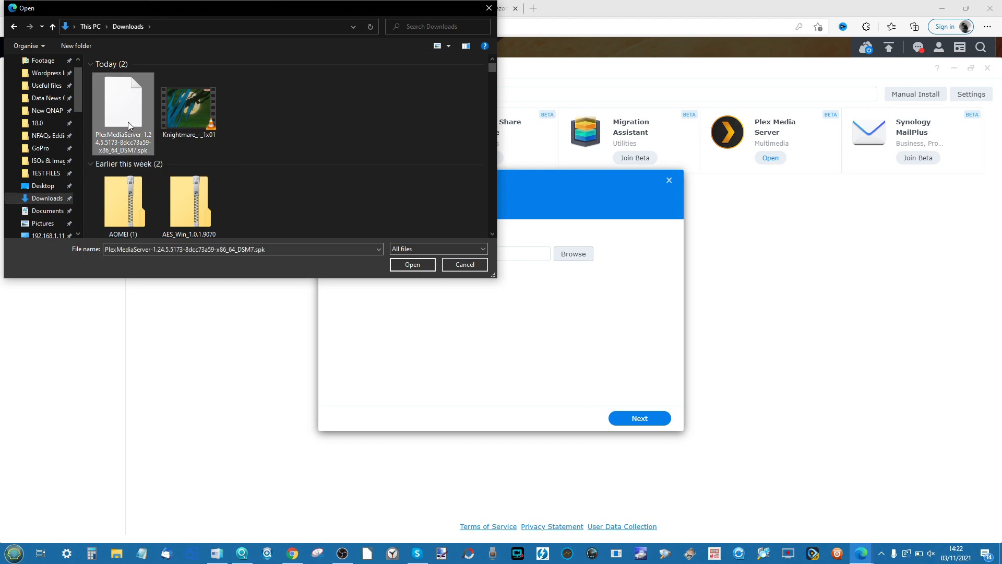
click(416, 264)
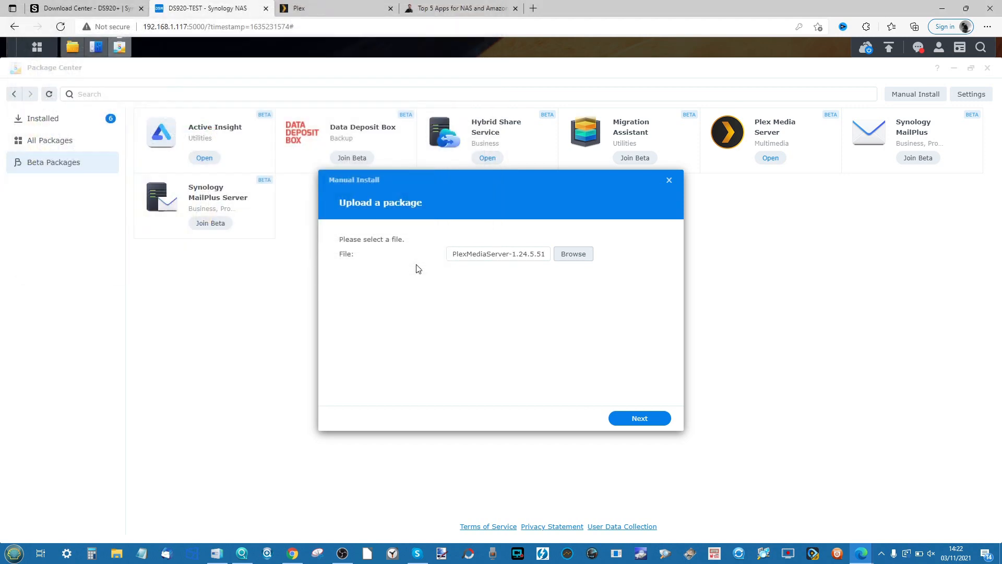
Step: Upload the chosen Plex package, accept the third-party developer terms, apply the update and finish the wizard
click(648, 421)
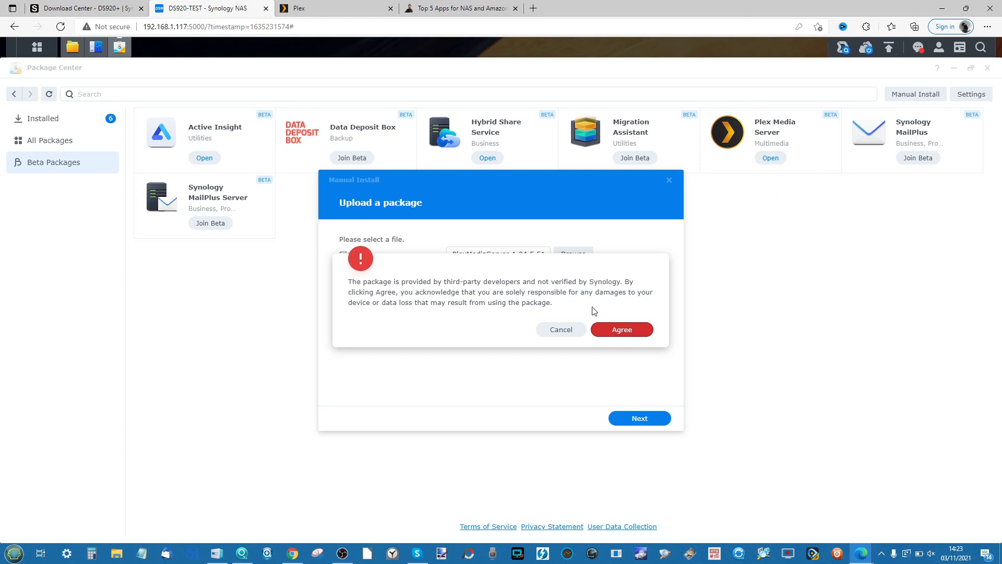
click(622, 332)
click(638, 417)
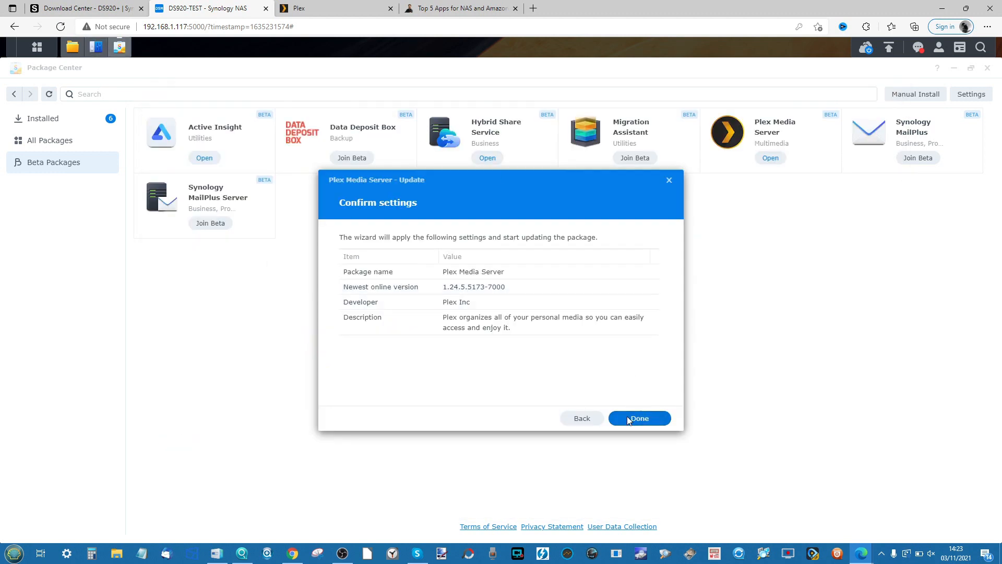
click(627, 416)
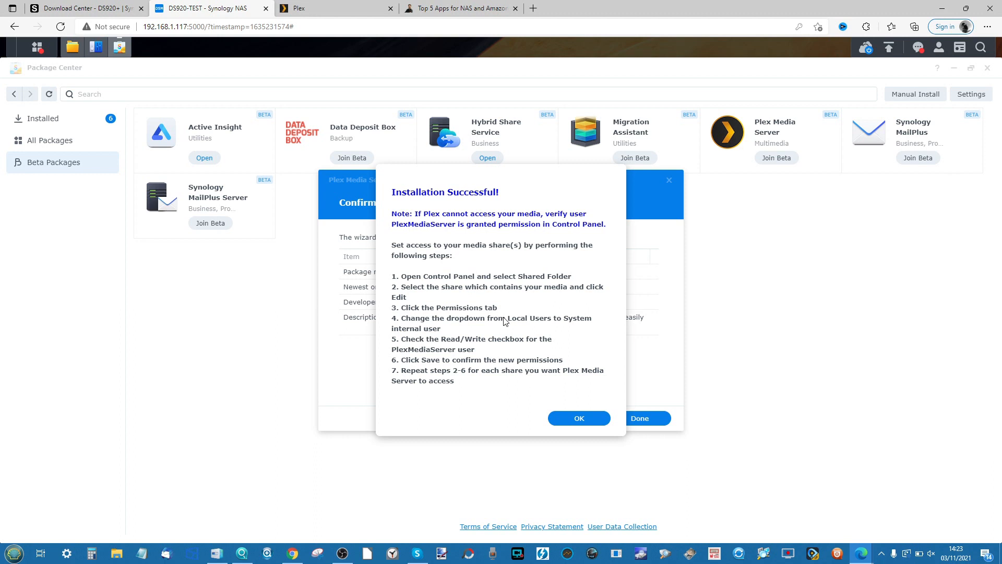
click(568, 419)
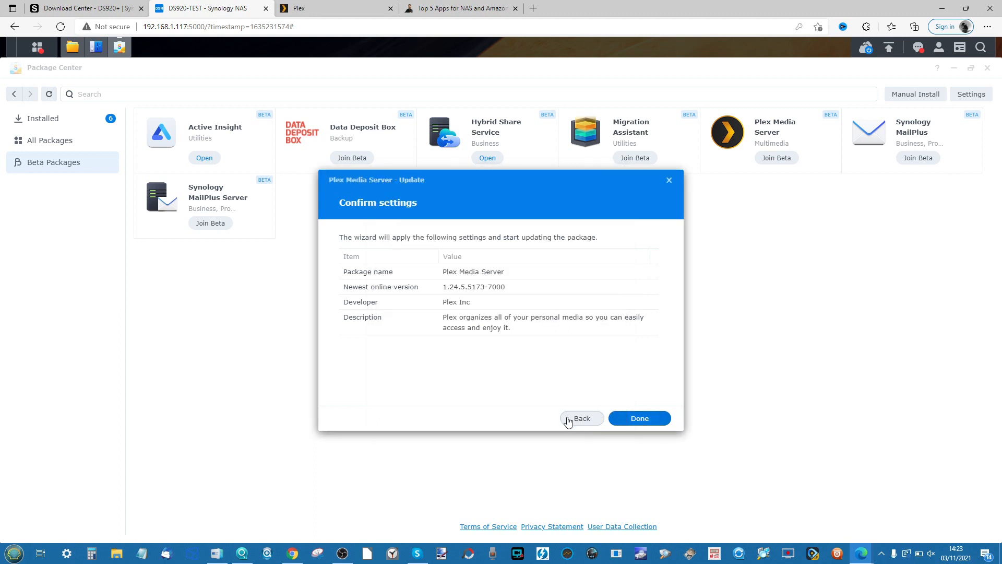
click(641, 421)
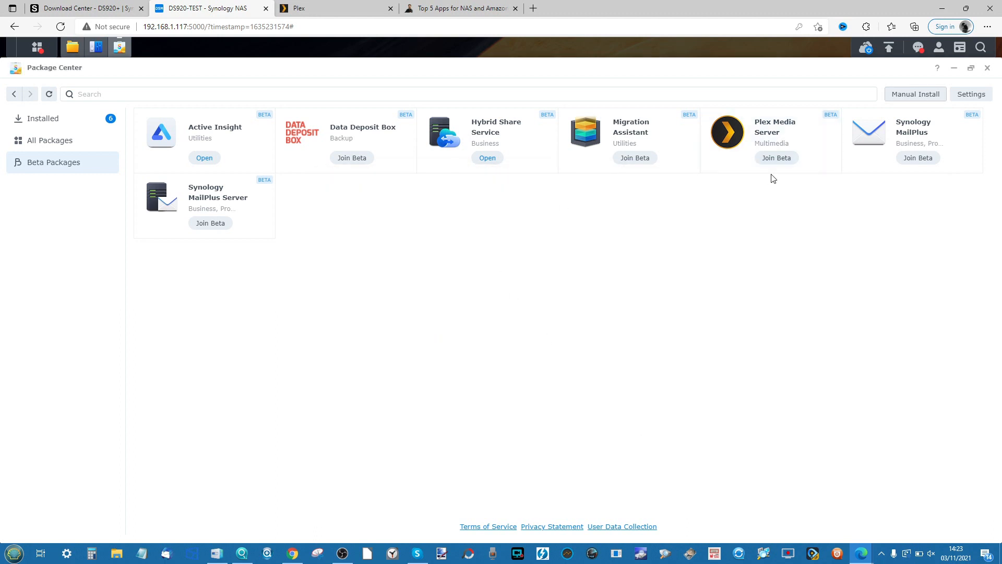
Step: Reopen Package Center and check Plex Media Server's status among the beta, all and installed packages, then close it
click(987, 68)
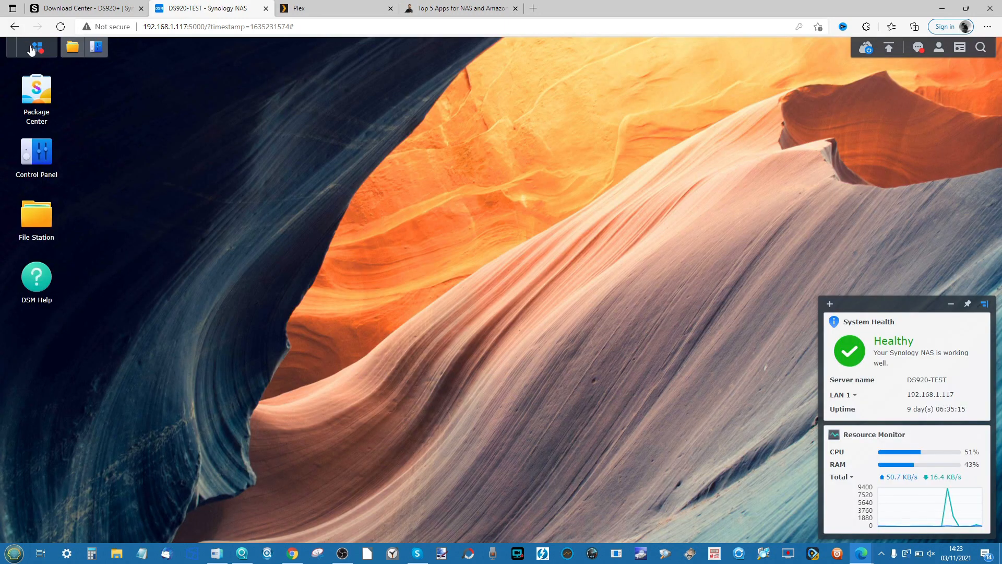
click(37, 47)
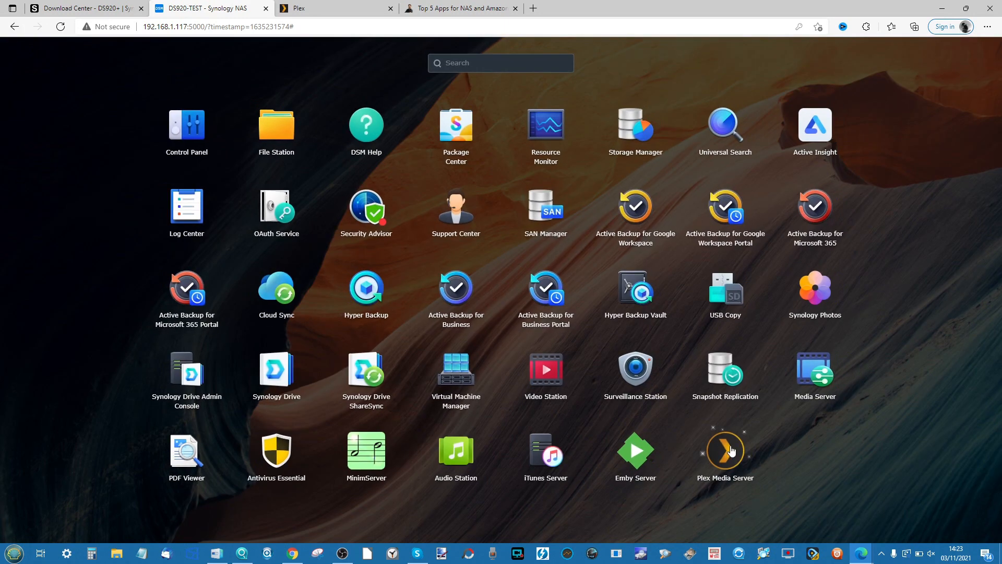
click(454, 134)
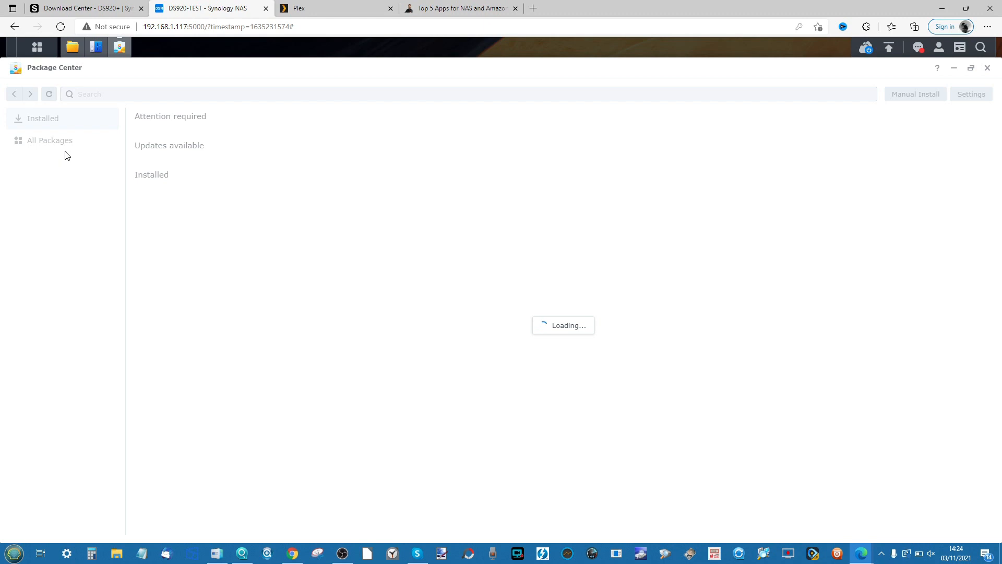
click(66, 154)
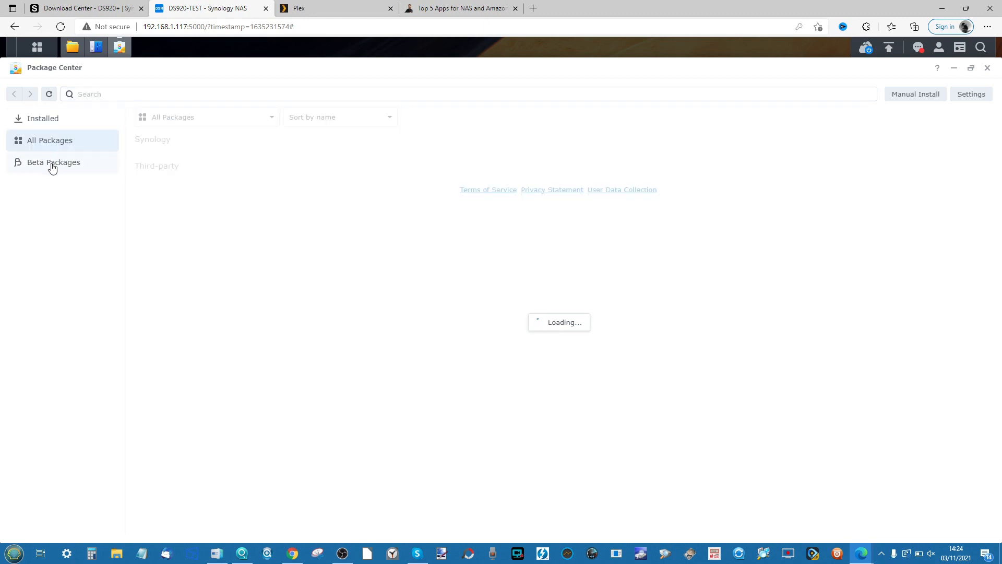
click(53, 163)
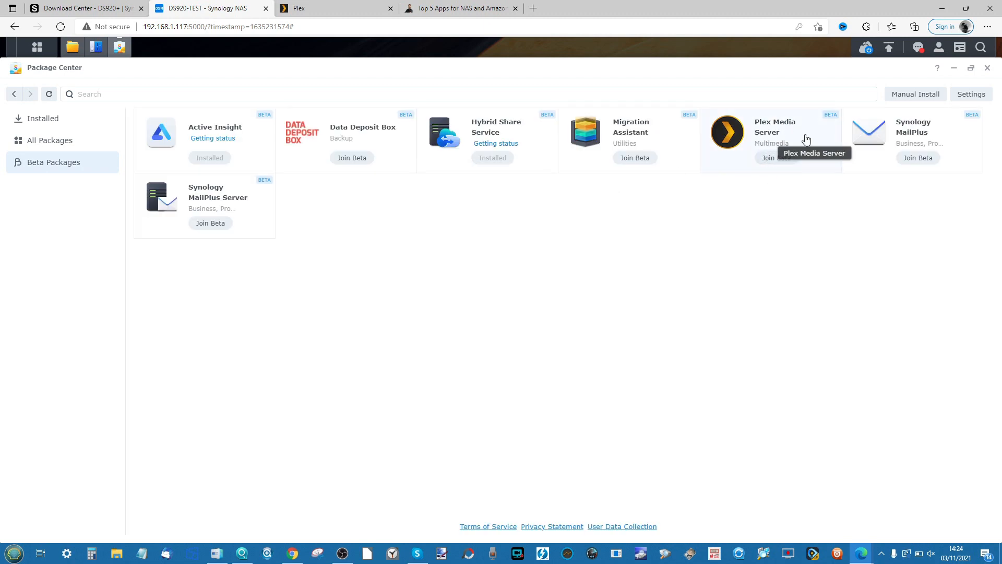
click(66, 145)
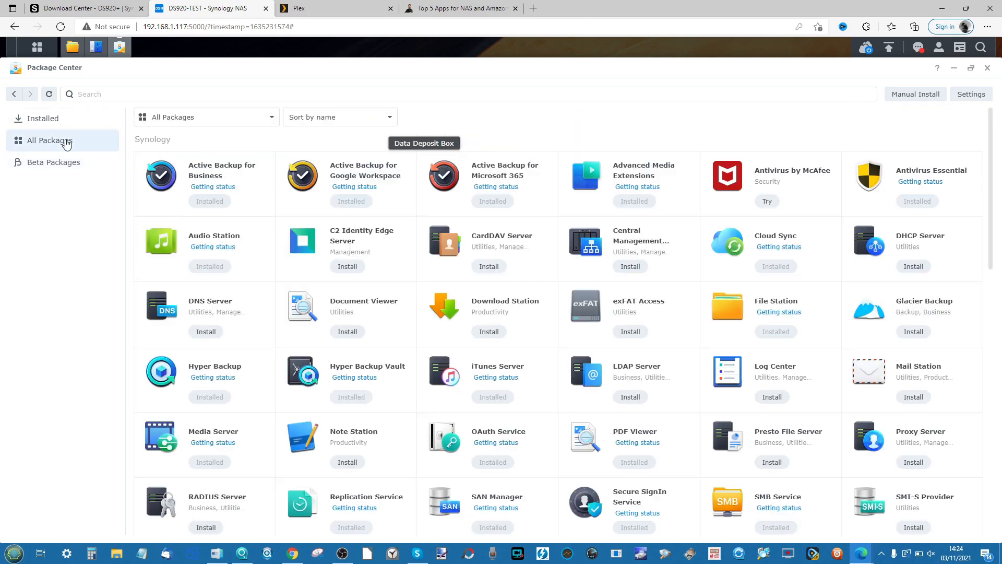
click(48, 120)
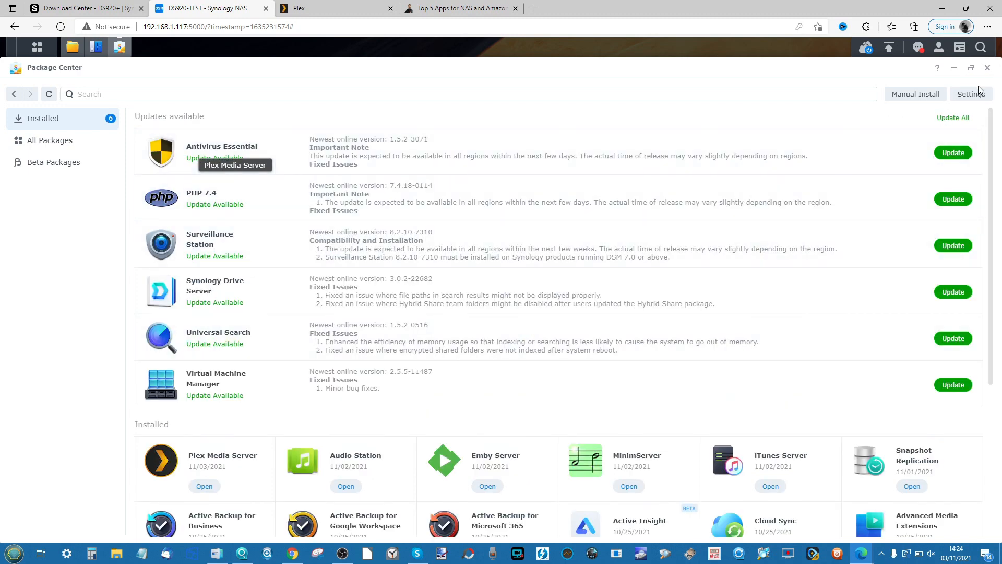
click(988, 68)
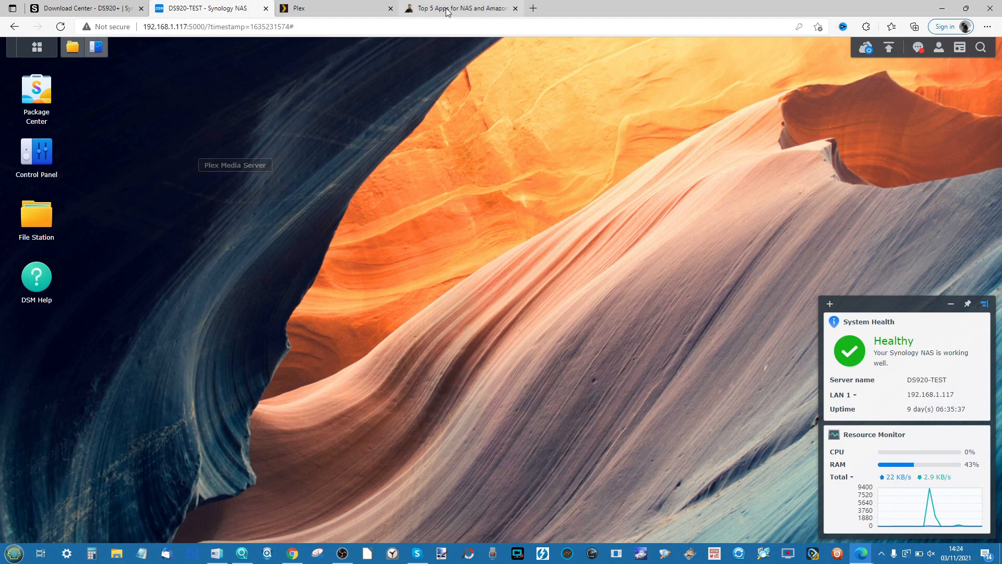
Step: Close the old Plex session, relaunch Plex Media Server from the NAS and show the full list of servers and libraries
click(391, 7)
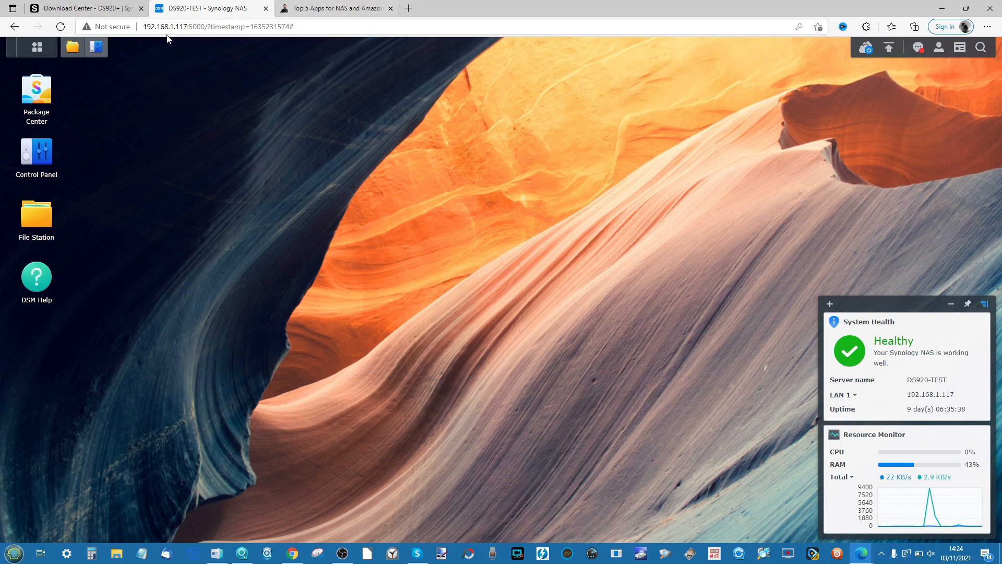
click(30, 51)
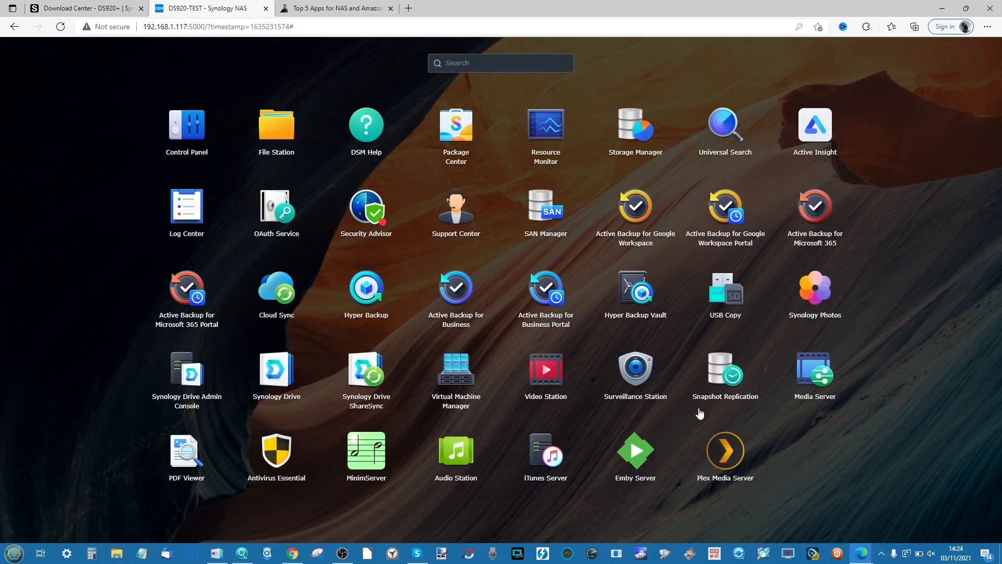
click(731, 453)
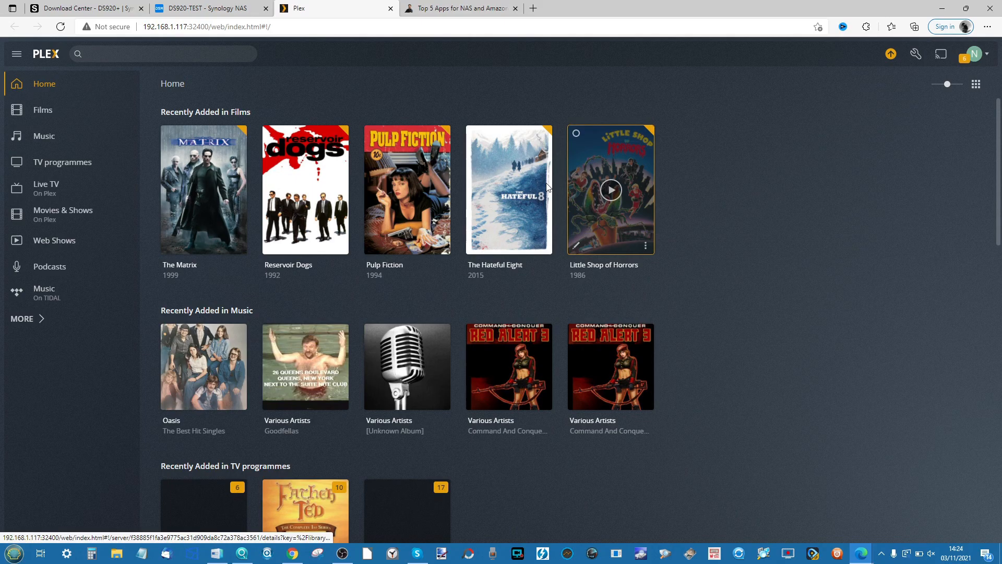
click(30, 322)
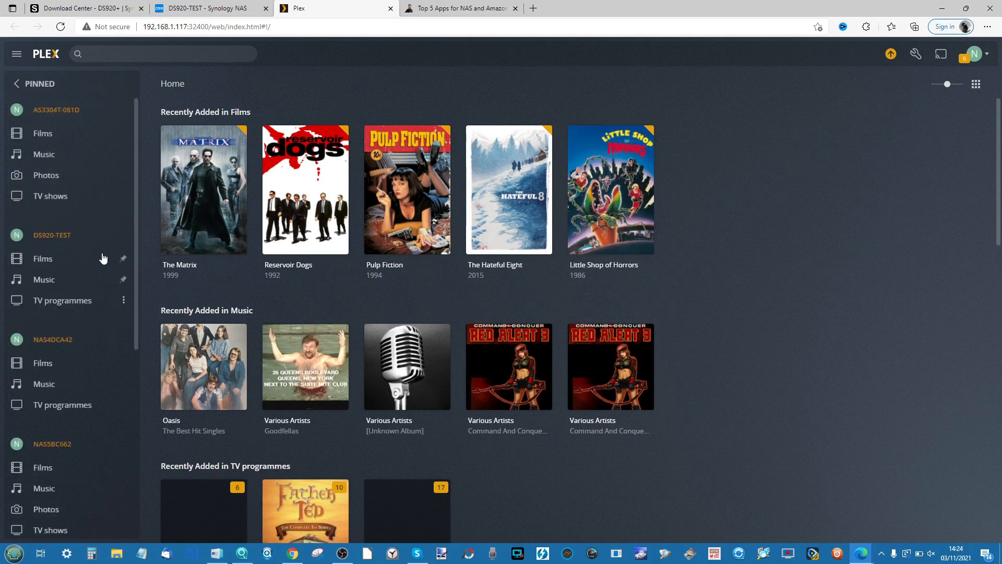